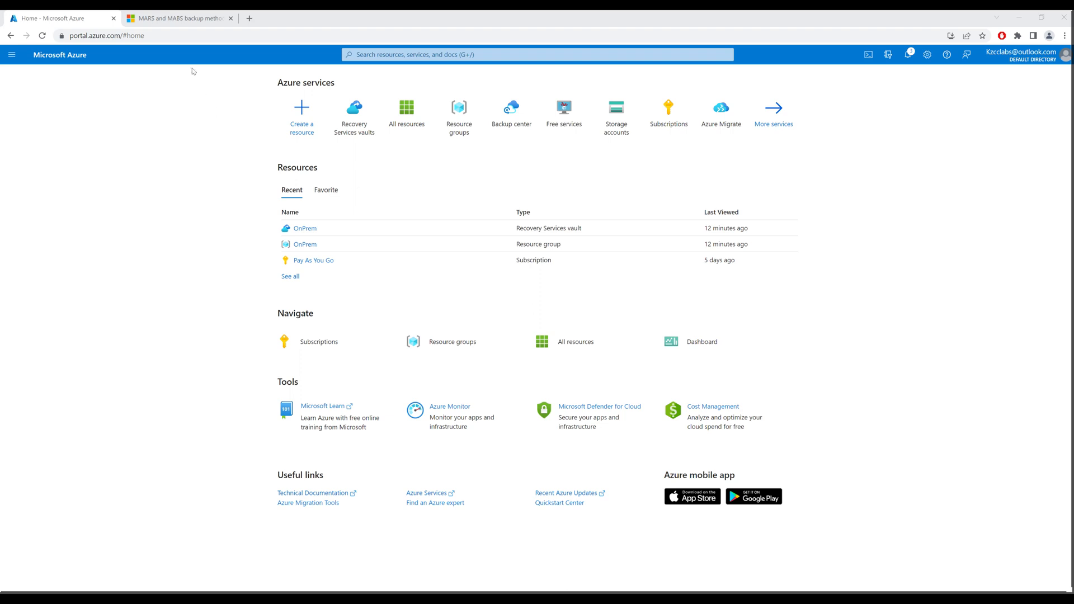
Switch to the Microsoft Learn Q&A page asking whether MARS and MABS share a backup process
{"action": "left_click", "coordinate": [183, 22]}
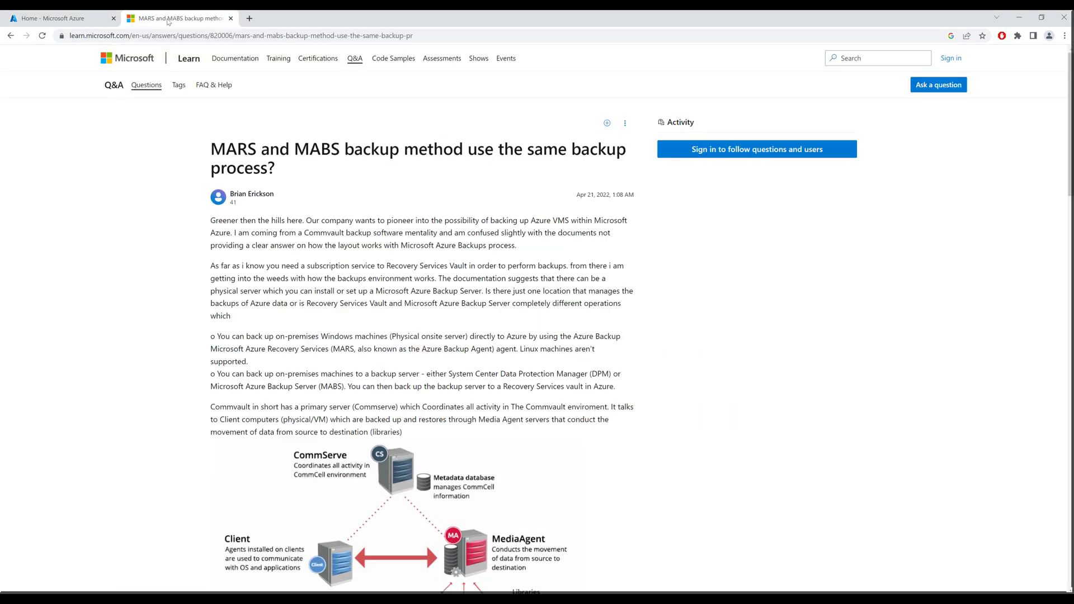
{"action": "left_click_drag", "start_coordinate": [427, 387], "coordinate": [496, 386]}
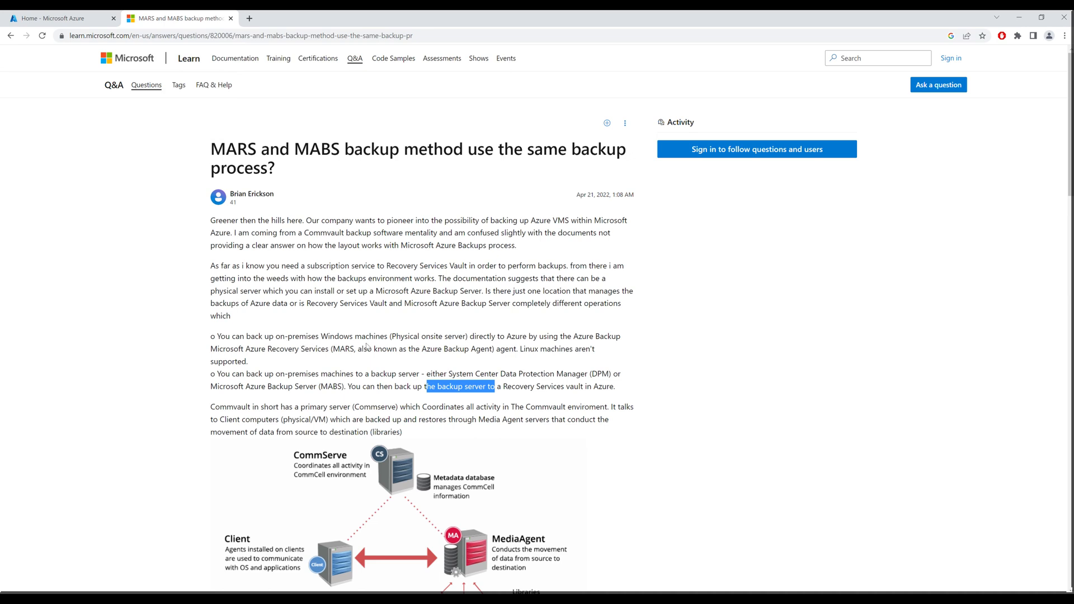
{"action": "left_click_drag", "start_coordinate": [395, 336], "coordinate": [604, 339]}
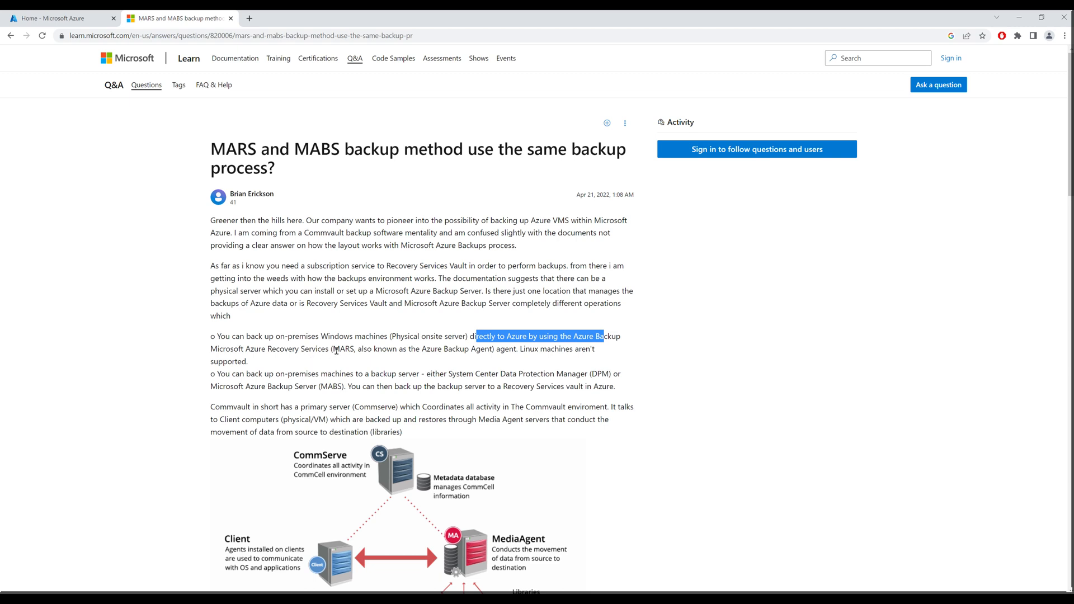
{"action": "left_click_drag", "start_coordinate": [334, 349], "coordinate": [354, 351]}
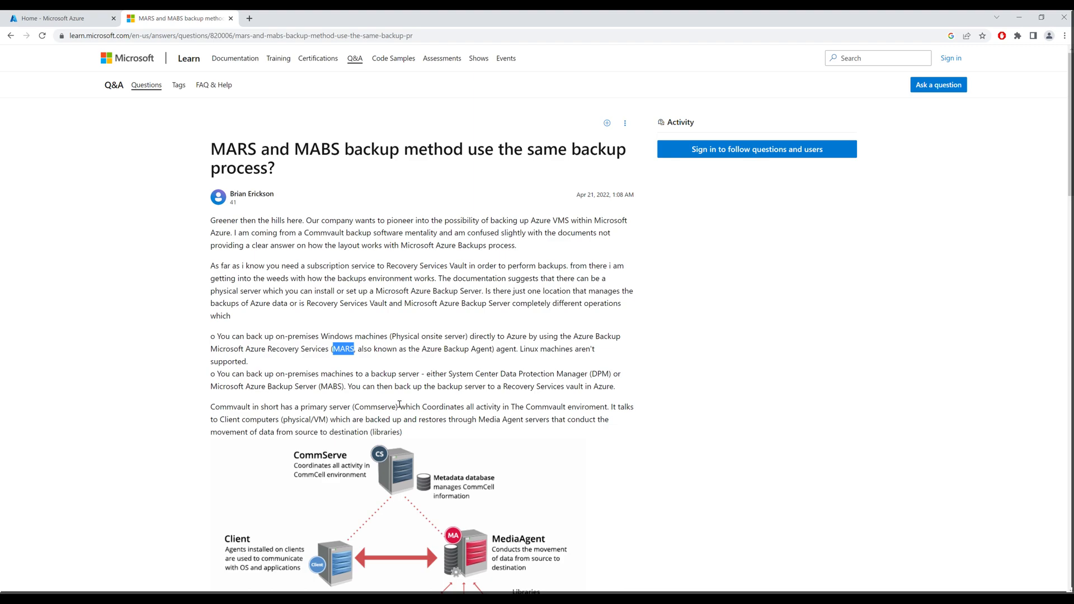
Scroll down to read the accepted answer on the Q&A page
{"action": "scroll", "coordinate": [399, 404], "scroll_direction": "down", "scroll_amount": 20}
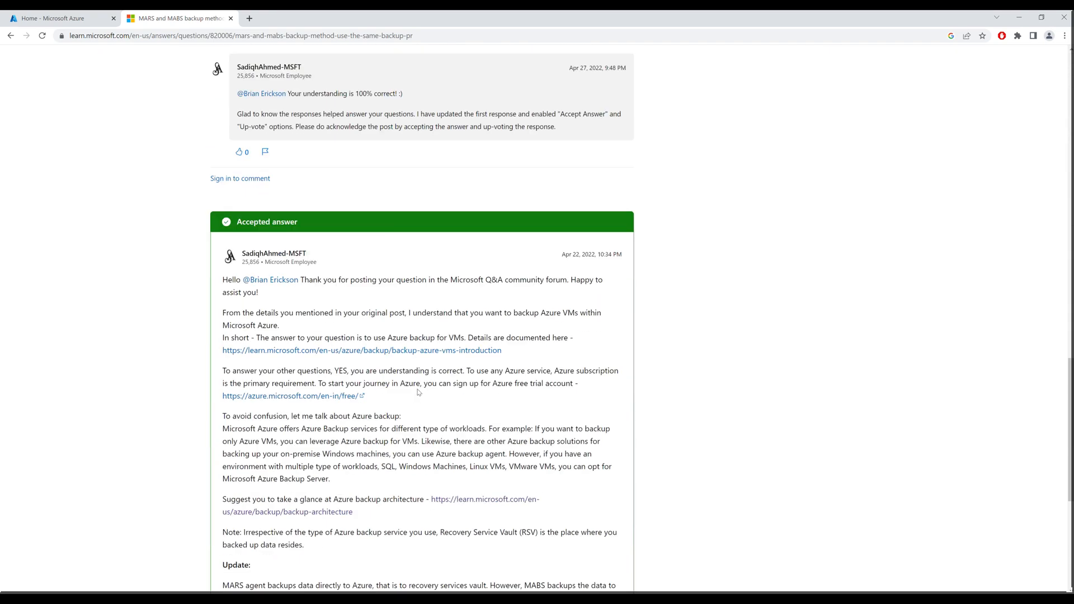
{"action": "scroll", "coordinate": [419, 393], "scroll_direction": "down", "scroll_amount": 6}
{"action": "scroll", "coordinate": [417, 388], "scroll_direction": "up", "scroll_amount": 1}
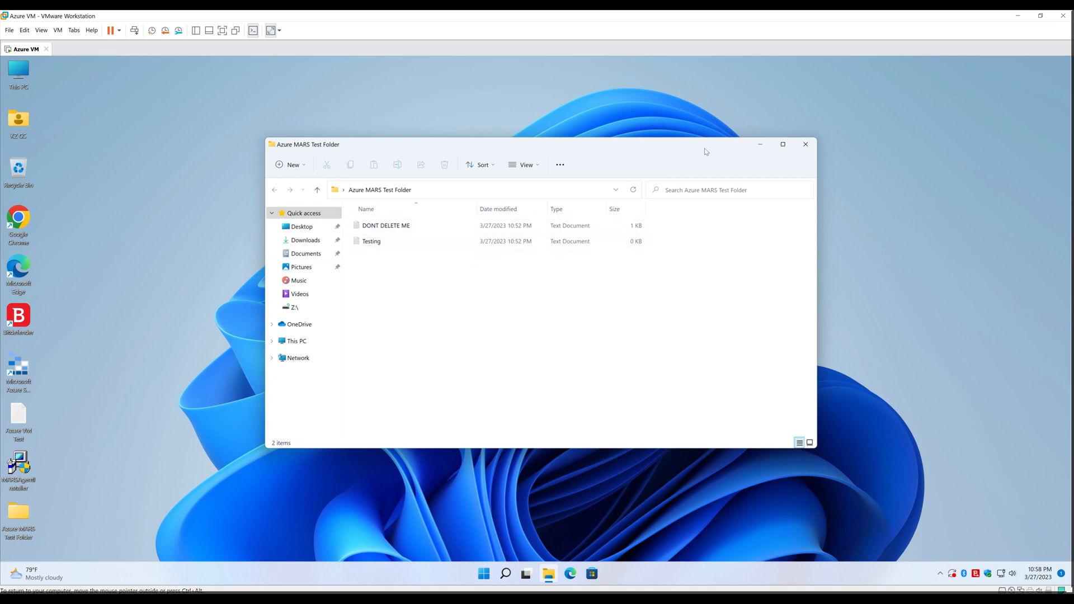
Close the VM's Azure MARS Test Folder window and return to the Azure portal home
{"action": "left_click", "coordinate": [809, 148]}
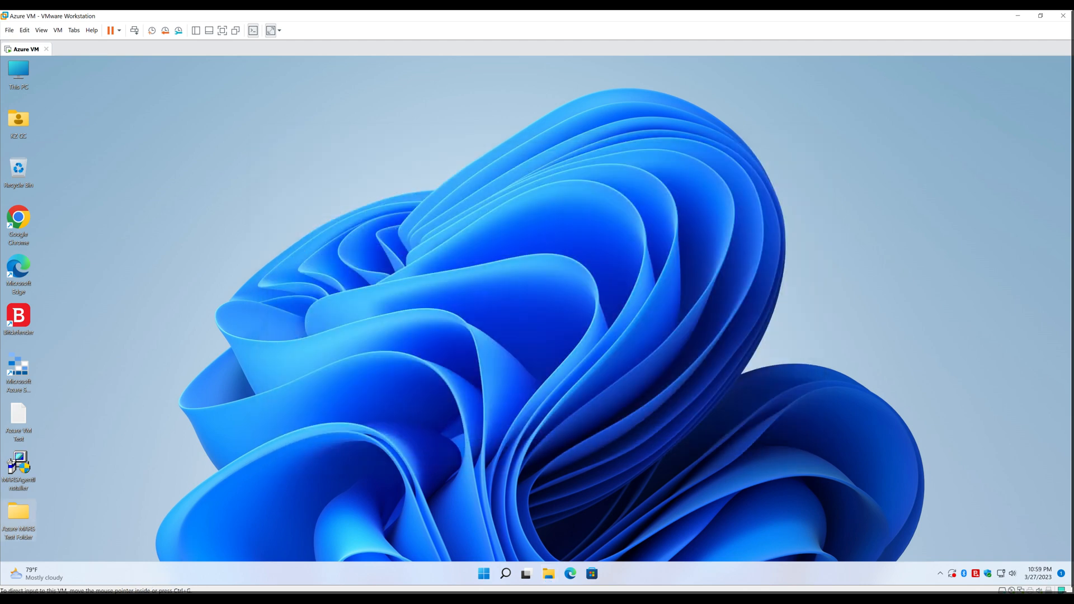
{"action": "left_click", "coordinate": [173, 598]}
{"action": "left_click", "coordinate": [101, 19]}
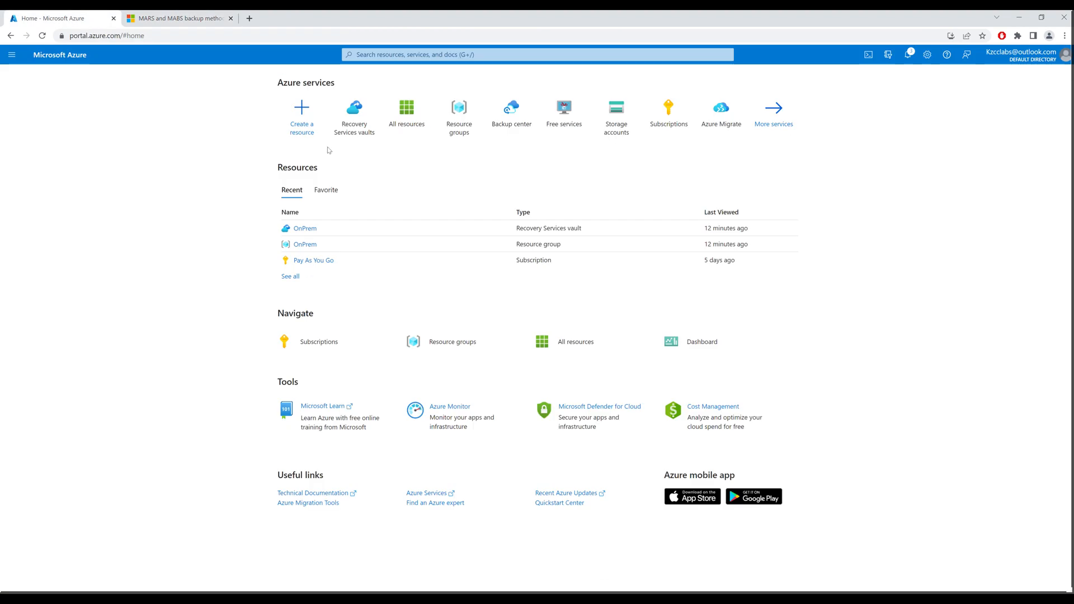
In the OnPrem vault's Backup goal, choose an On-Premises workload backing up Files and folders
{"action": "left_click", "coordinate": [355, 126]}
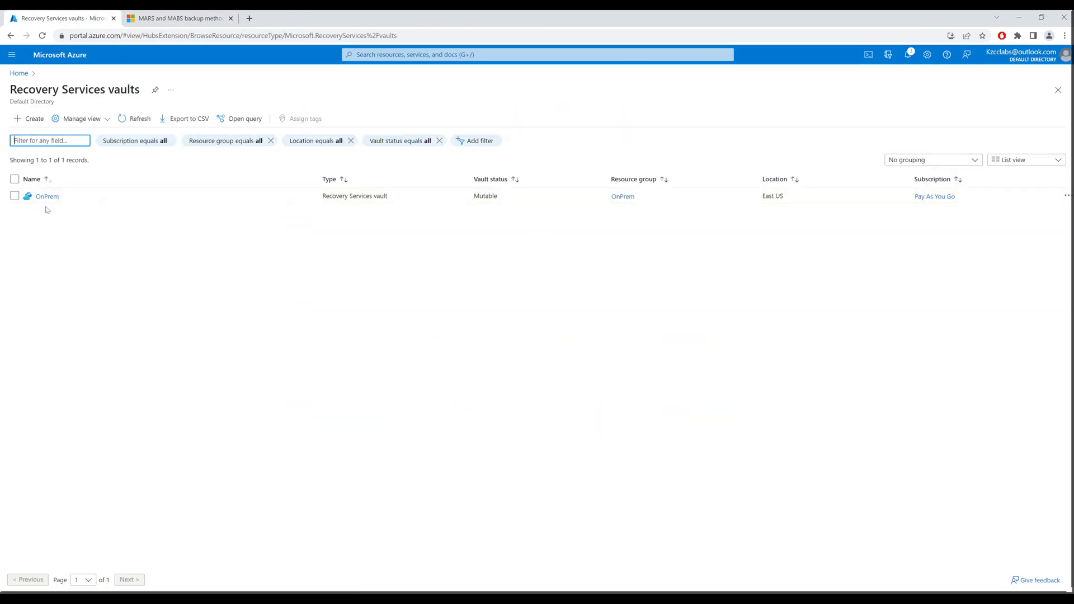
{"action": "left_click", "coordinate": [47, 197]}
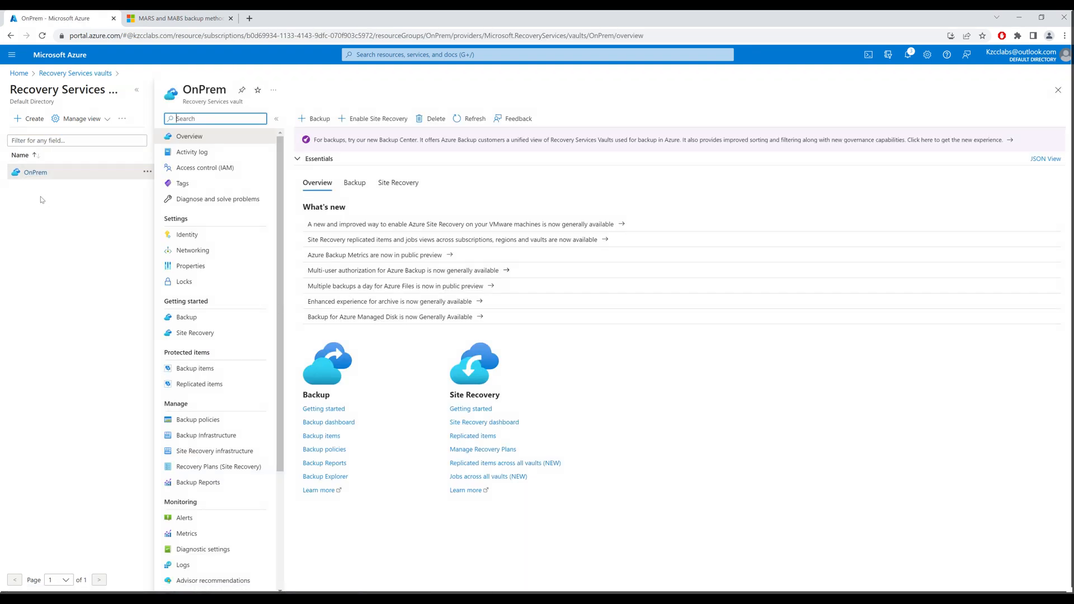
{"action": "left_click", "coordinate": [317, 120]}
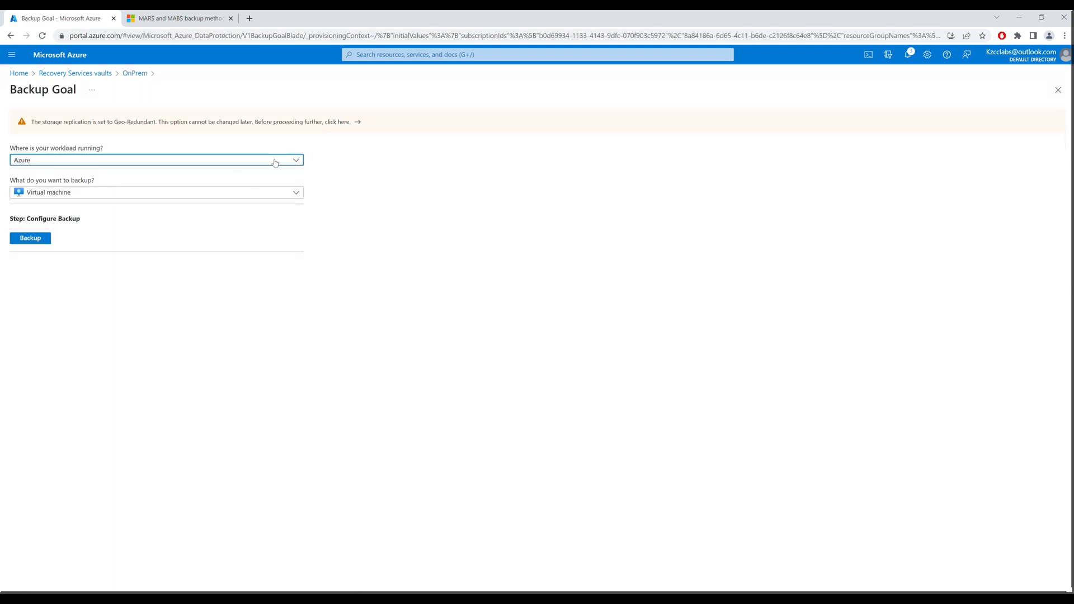
{"action": "left_click", "coordinate": [275, 163]}
{"action": "left_click", "coordinate": [66, 226]}
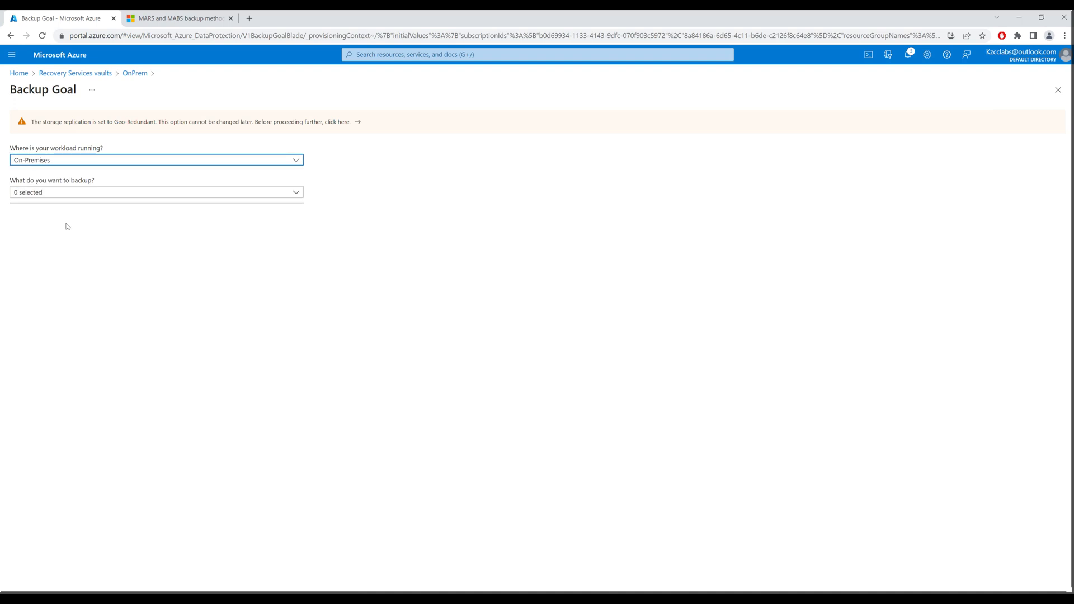
{"action": "left_click", "coordinate": [199, 193]}
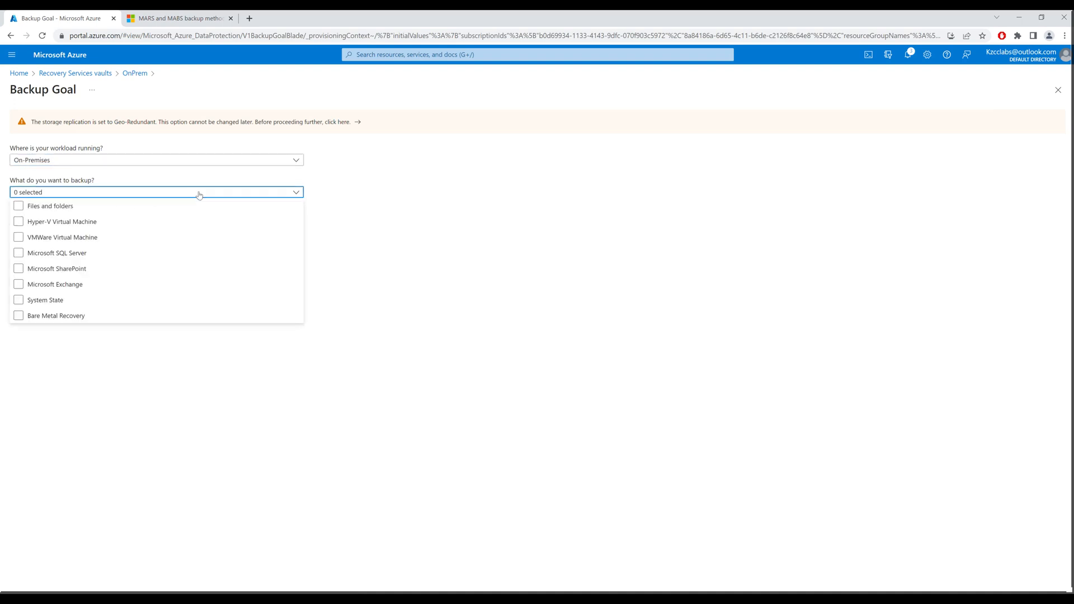
{"action": "left_click", "coordinate": [19, 207]}
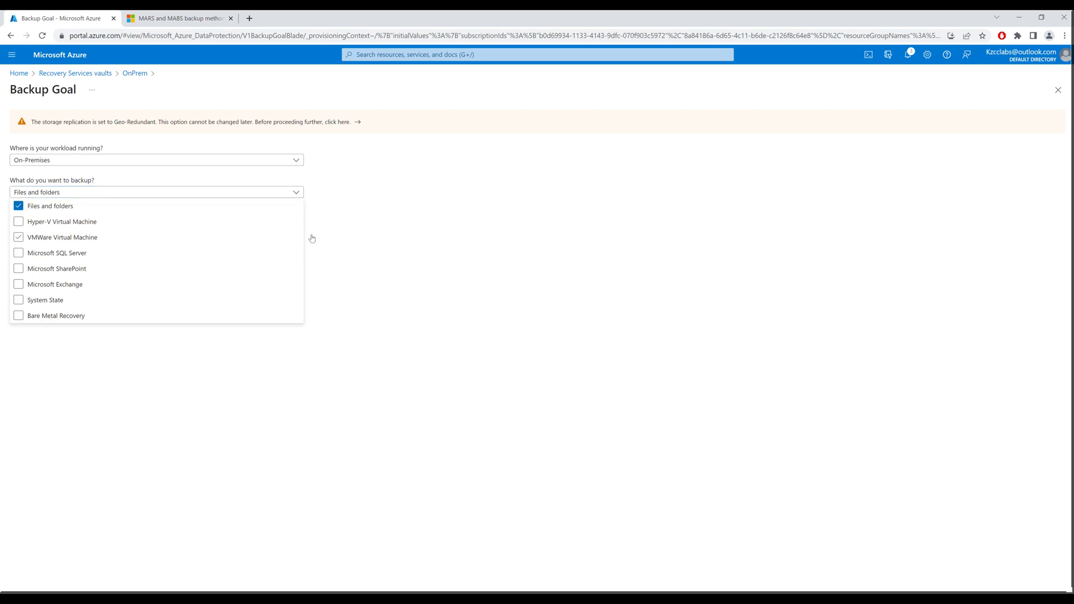
{"action": "left_click", "coordinate": [237, 370]}
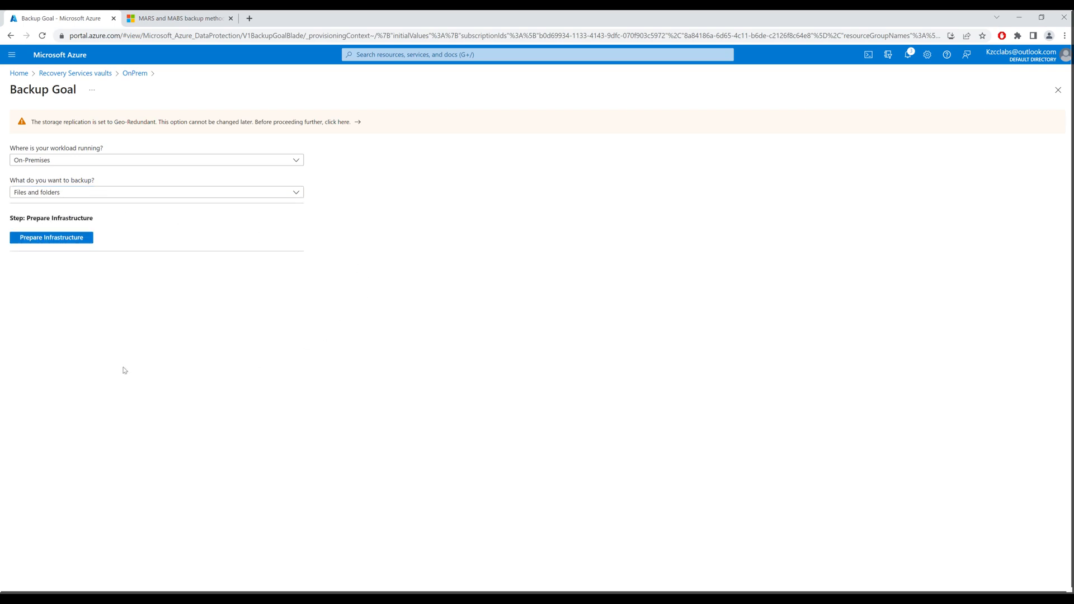
Review Files and folders preparation steps, then switch backup items to SQL Server and SharePoint
{"action": "left_click", "coordinate": [67, 238]}
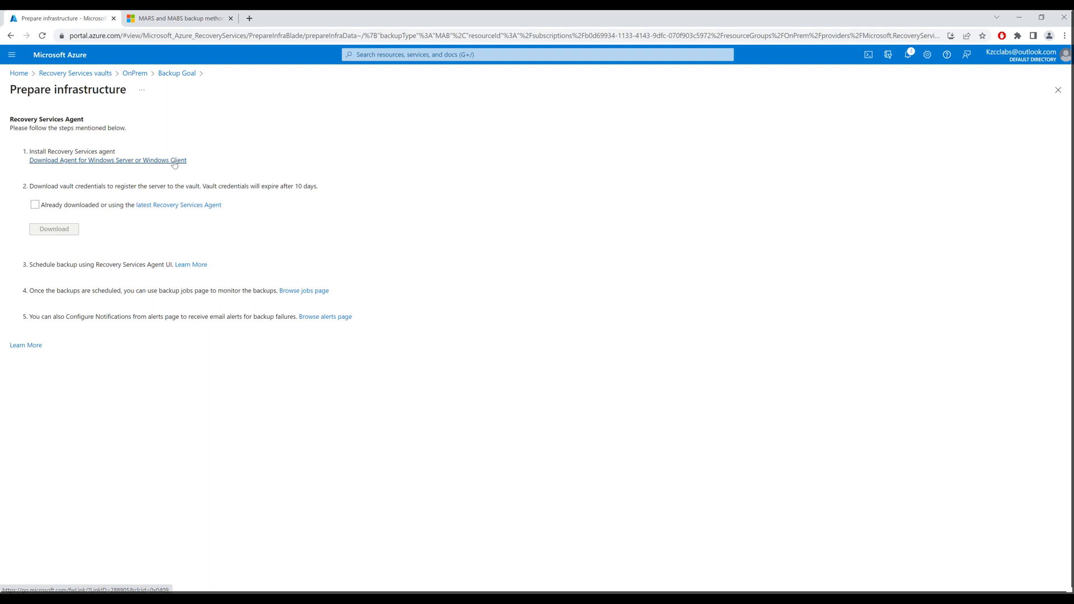
{"action": "left_click", "coordinate": [167, 77]}
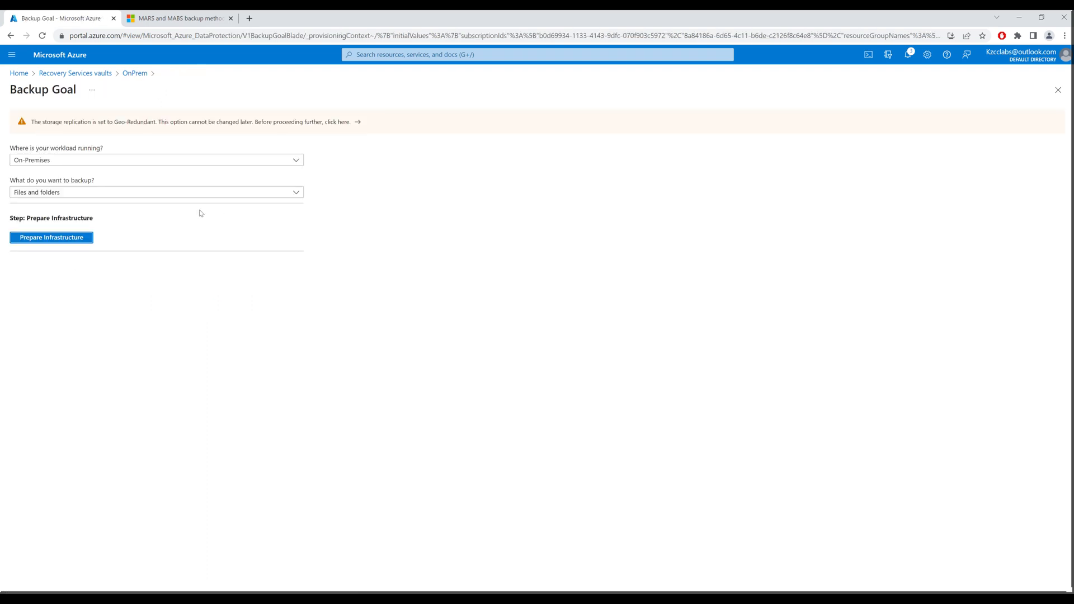
{"action": "left_click", "coordinate": [185, 196]}
{"action": "left_click", "coordinate": [18, 207]}
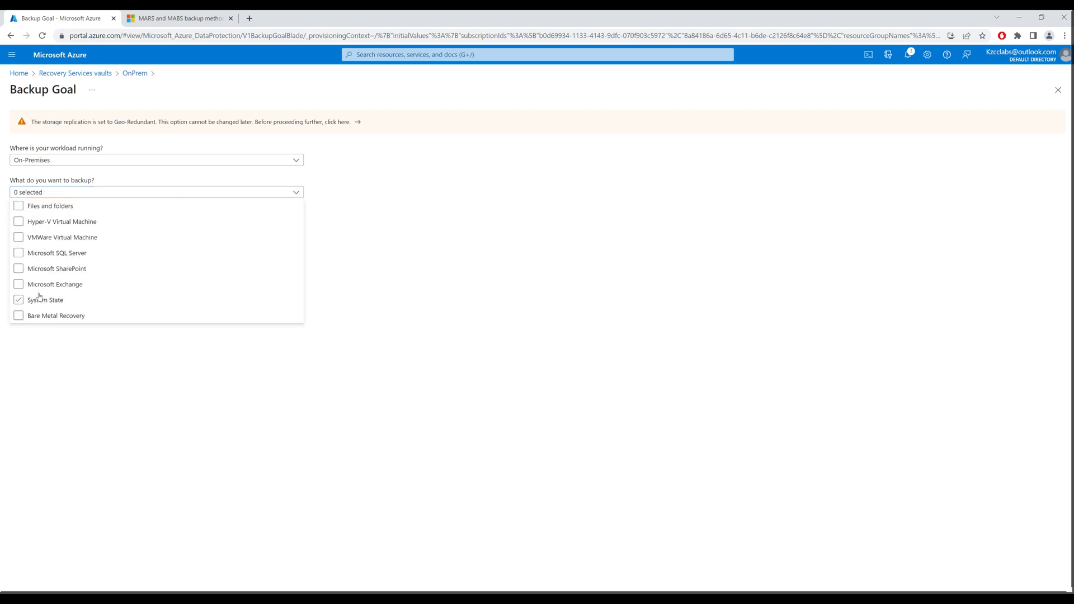
{"action": "left_click", "coordinate": [18, 253]}
{"action": "left_click", "coordinate": [18, 270]}
{"action": "left_click", "coordinate": [45, 362]}
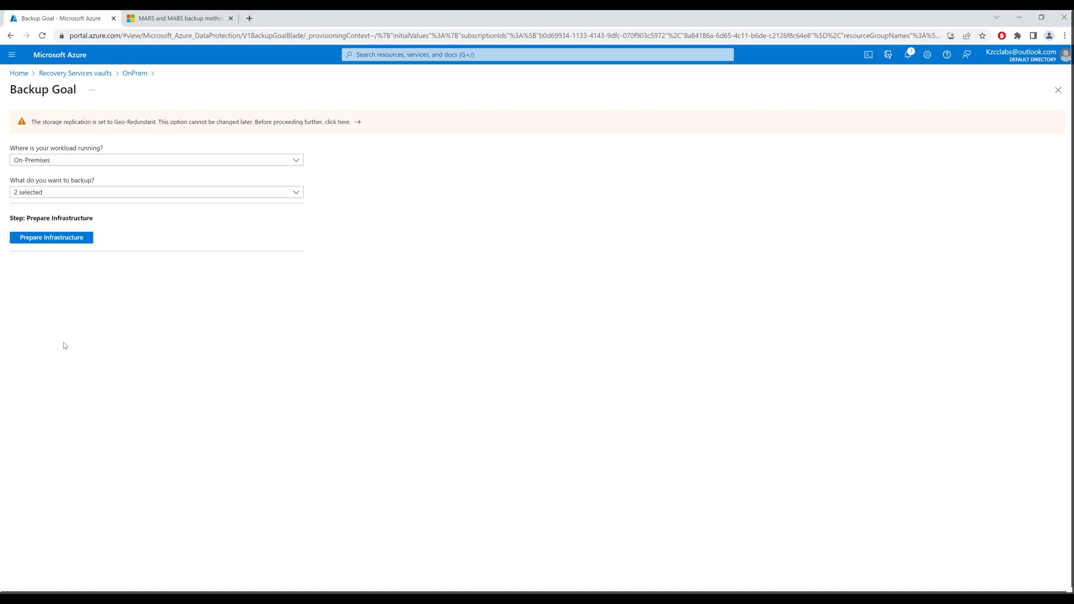
Review the preparation steps for SQL Server and SharePoint backups
{"action": "left_click", "coordinate": [57, 238]}
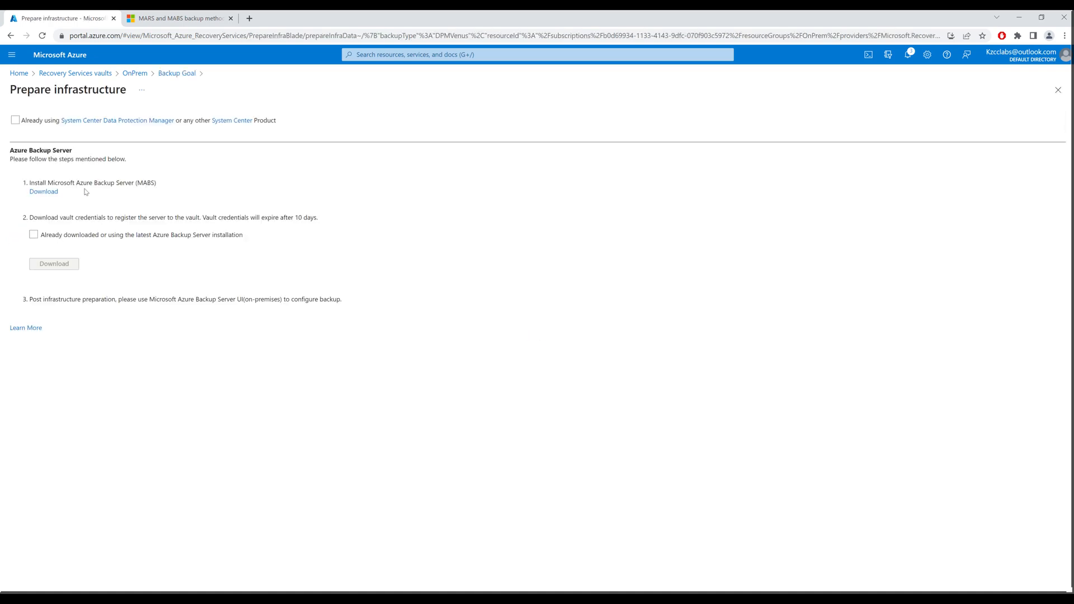
{"action": "left_click_drag", "start_coordinate": [50, 182], "coordinate": [158, 184]}
{"action": "left_click", "coordinate": [154, 182]}
Switch the backup item back to Files and folders and show the Recovery Services agent steps
{"action": "left_click", "coordinate": [178, 74]}
{"action": "left_click", "coordinate": [95, 193]}
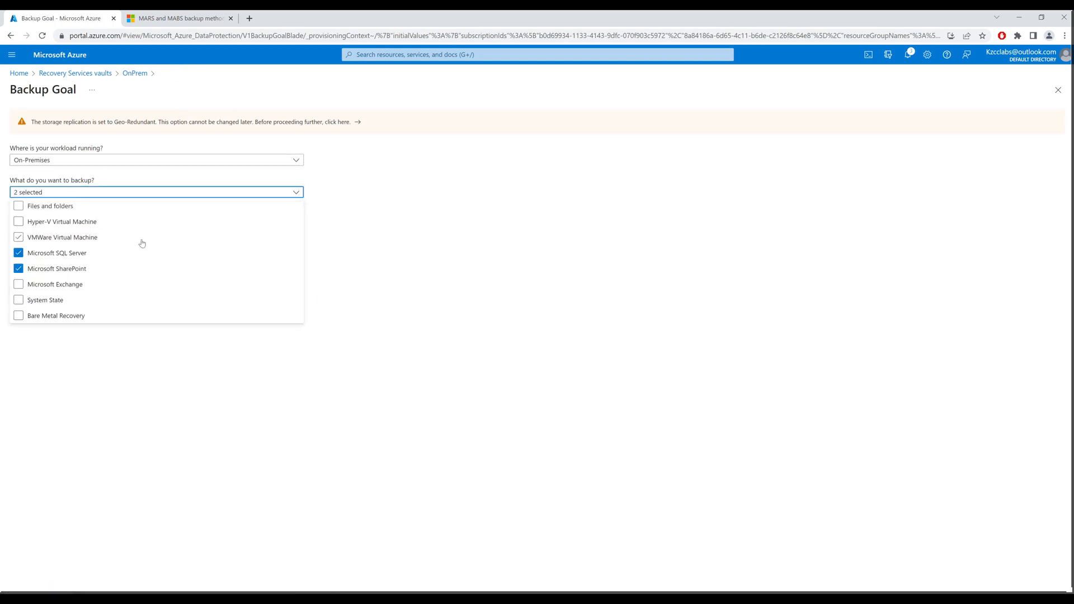
{"action": "left_click", "coordinate": [18, 253]}
{"action": "left_click", "coordinate": [18, 269]}
{"action": "left_click", "coordinate": [19, 206]}
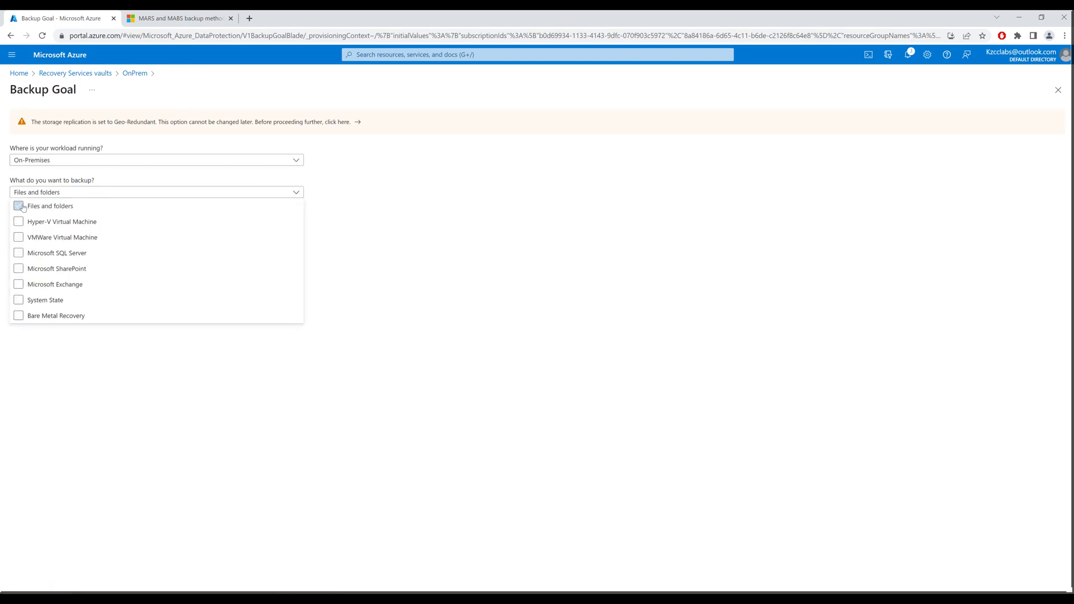
{"action": "left_click", "coordinate": [50, 380]}
{"action": "left_click", "coordinate": [56, 242]}
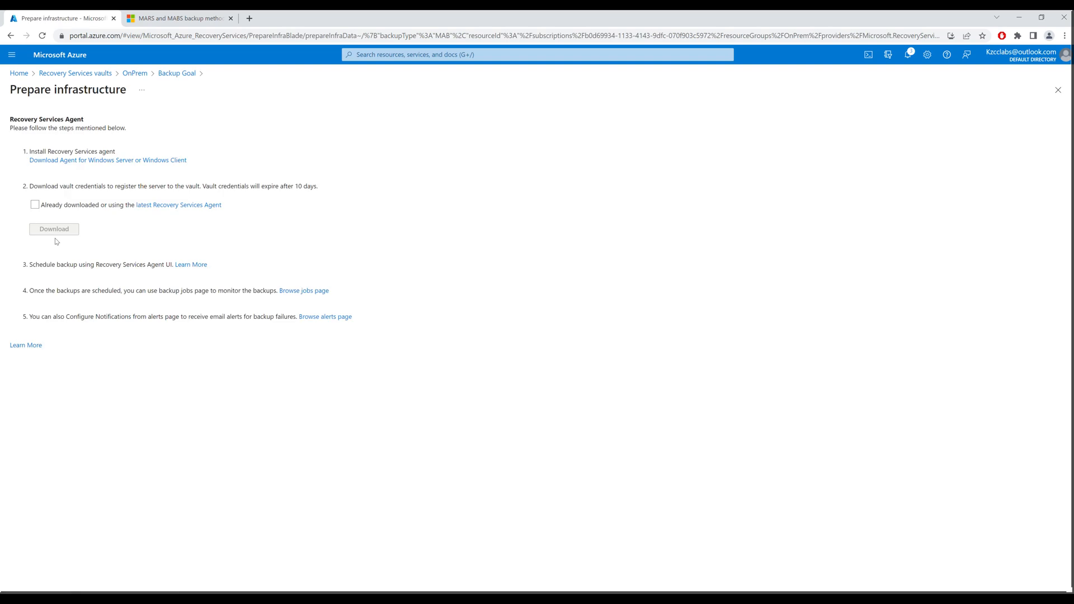
Mark the agent as already downloaded, download the OnPrem vault credentials, and go to the VM
{"action": "left_click_drag", "start_coordinate": [31, 152], "coordinate": [112, 152]}
{"action": "left_click", "coordinate": [121, 154]}
{"action": "left_click", "coordinate": [35, 205]}
{"action": "left_click", "coordinate": [66, 230]}
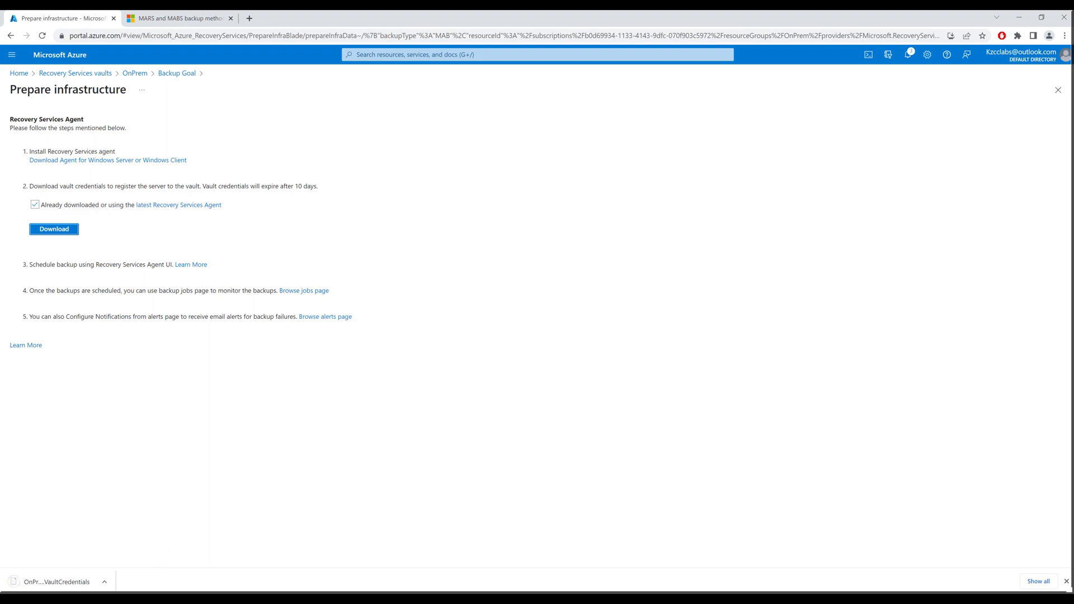
{"action": "left_click", "coordinate": [240, 587]}
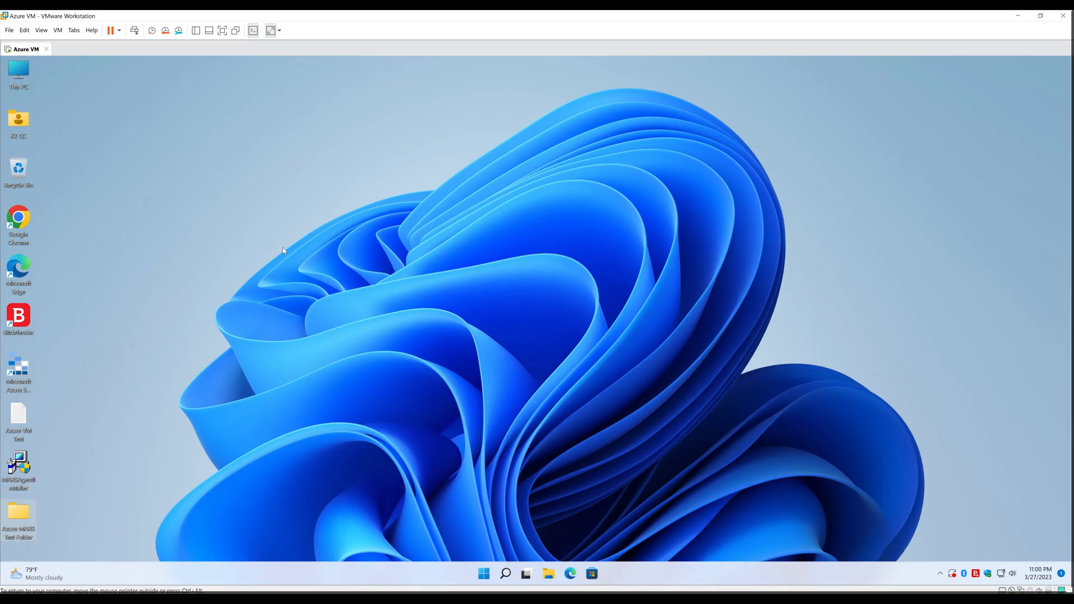
Install the MARS agent with default folders and proxy settings, then proceed to registration
{"action": "double_click", "coordinate": [19, 473]}
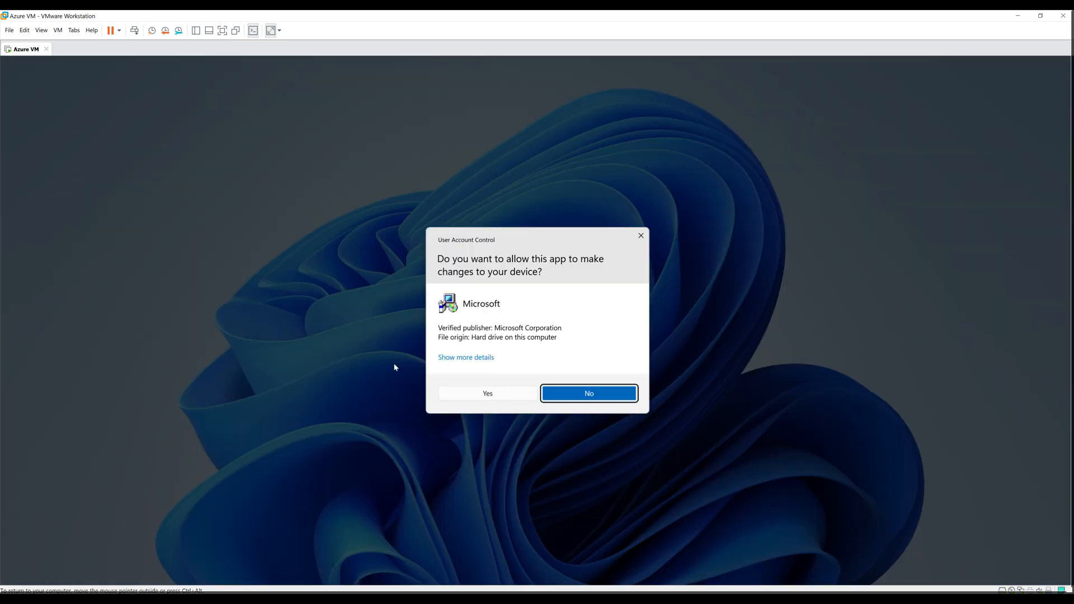
{"action": "left_click", "coordinate": [497, 394]}
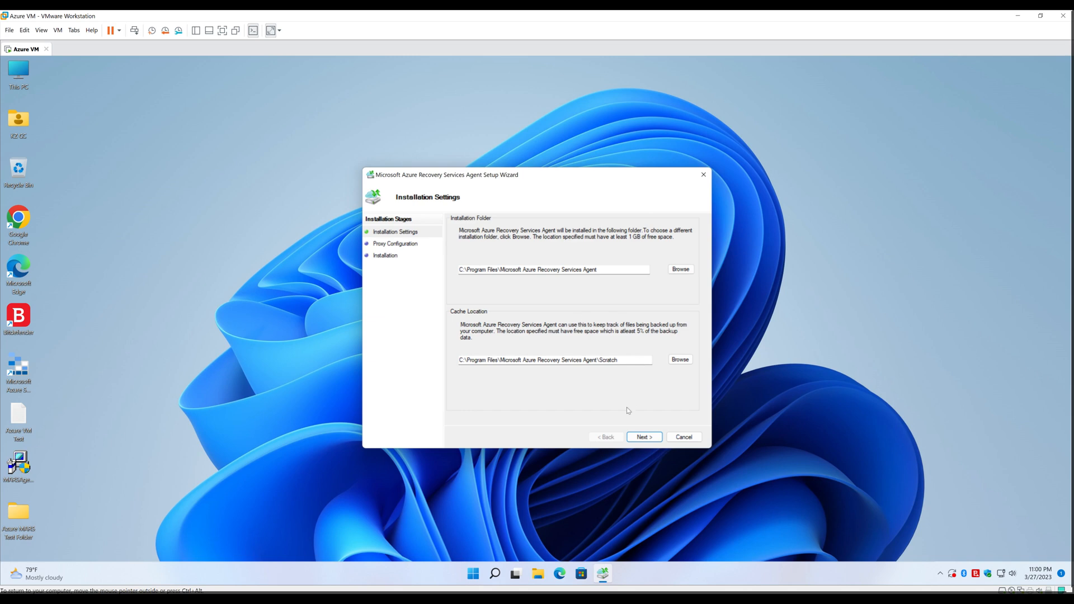
{"action": "left_click", "coordinate": [643, 437]}
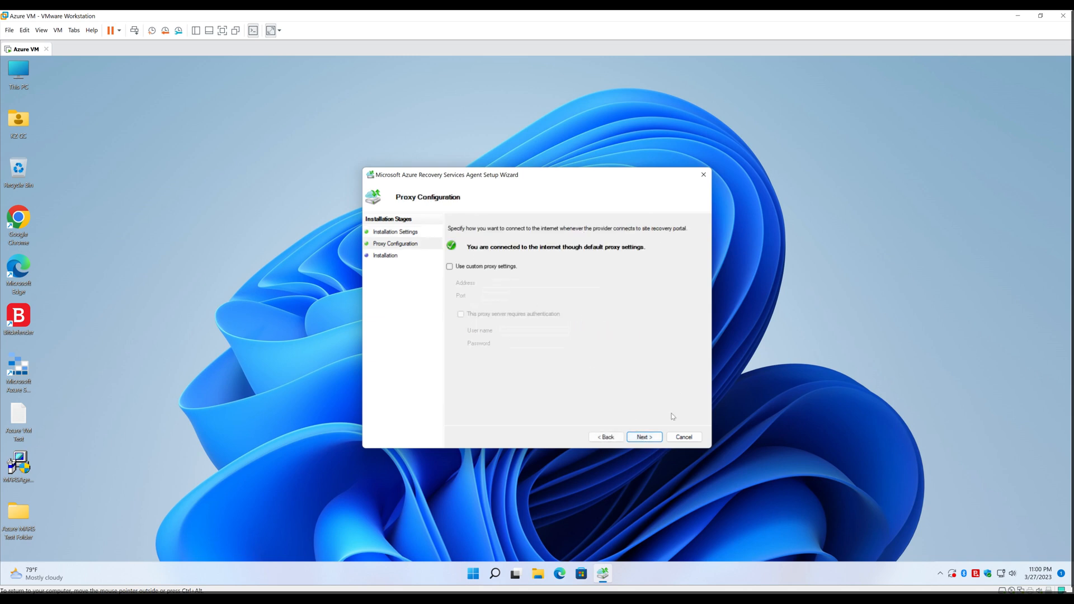
{"action": "left_click", "coordinate": [647, 439]}
{"action": "left_click", "coordinate": [645, 438]}
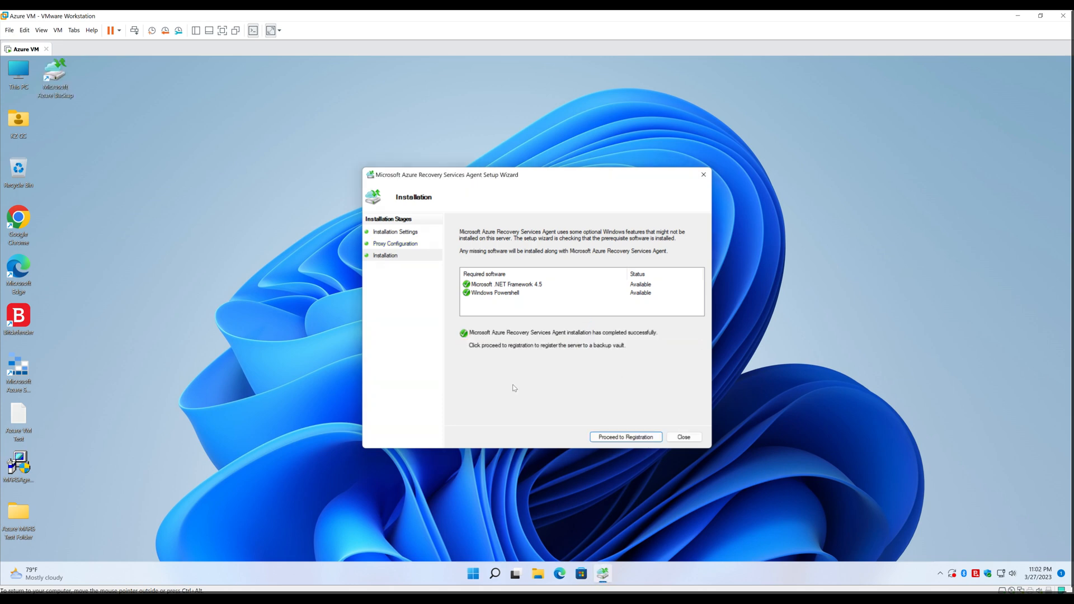
{"action": "left_click", "coordinate": [623, 437]}
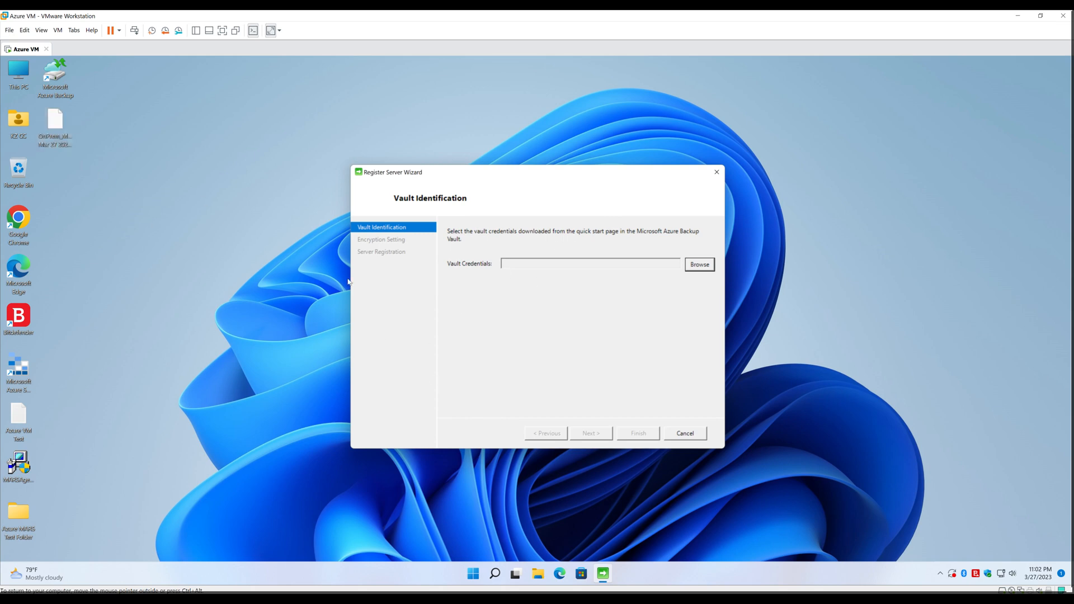
Load the OnPrem VaultCredentials file from the Desktop and continue to encryption settings
{"action": "left_click", "coordinate": [699, 264]}
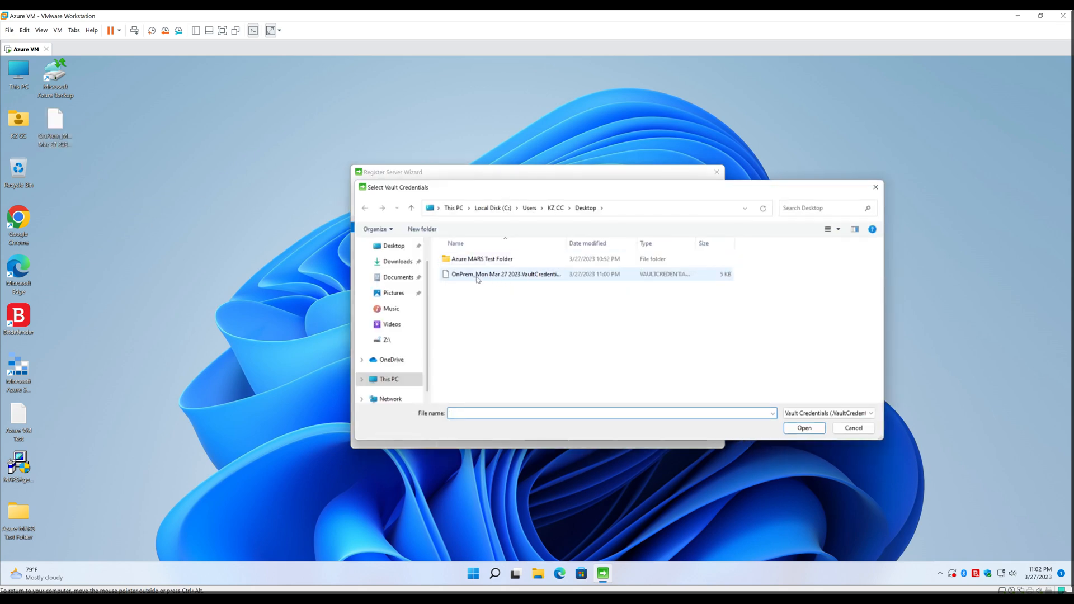
{"action": "double_click", "coordinate": [503, 275]}
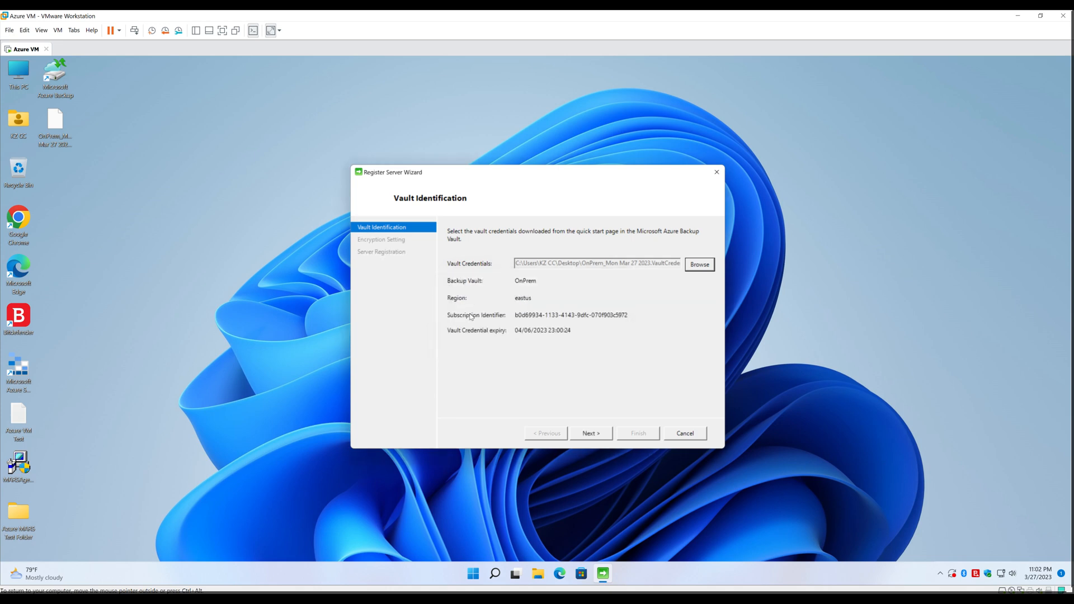
{"action": "left_click", "coordinate": [592, 434]}
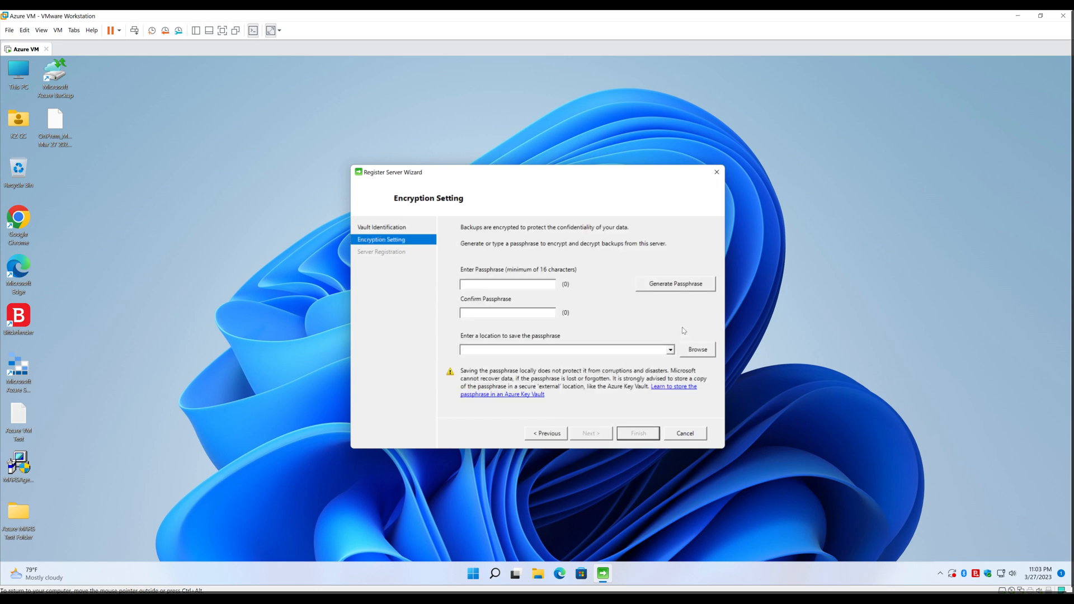
Generate an encryption passphrase, save it to the Desktop, and complete the registration wizard
{"action": "left_click", "coordinate": [674, 288]}
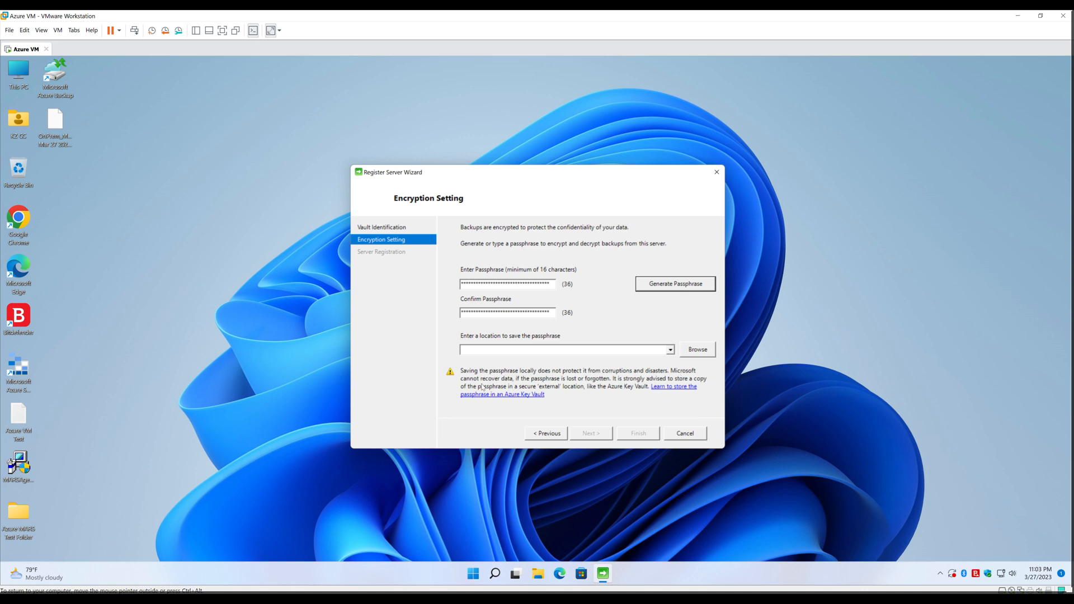
{"action": "left_click", "coordinate": [703, 352]}
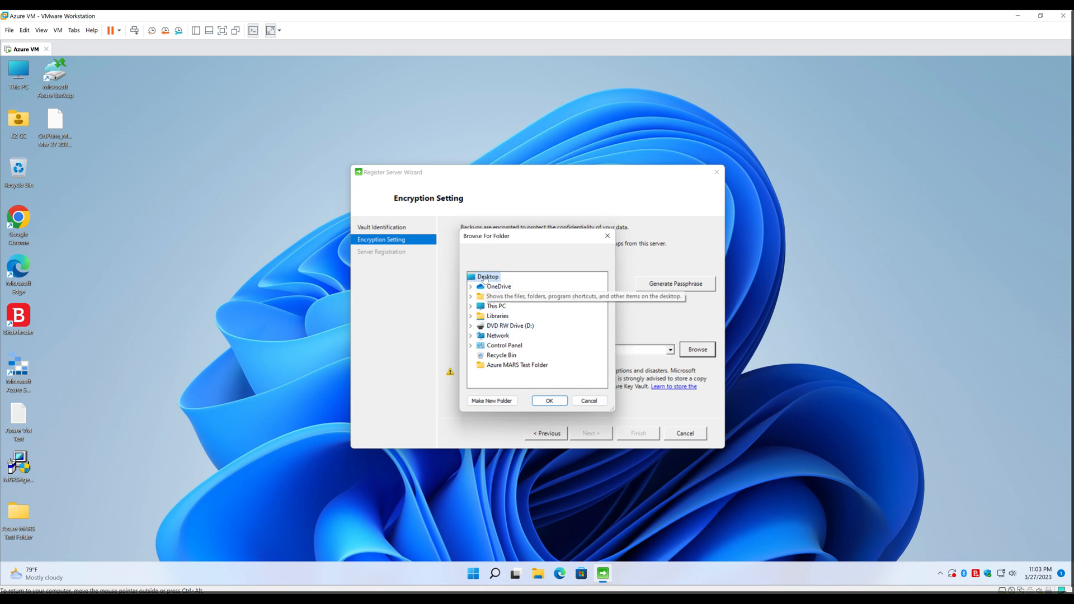
{"action": "left_click", "coordinate": [550, 400]}
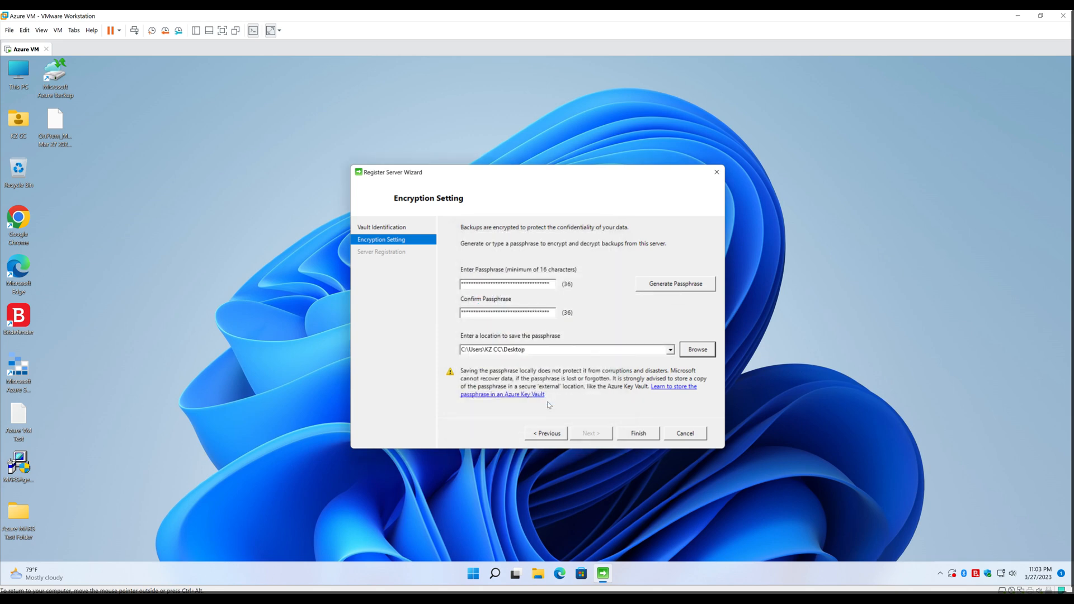
{"action": "left_click", "coordinate": [634, 436]}
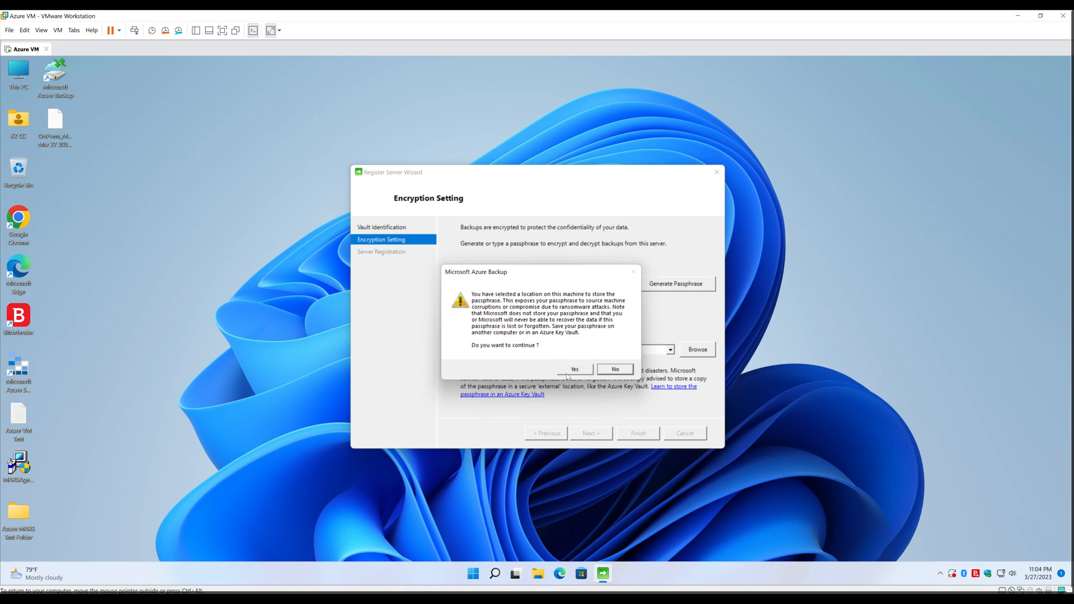
{"action": "left_click", "coordinate": [574, 370]}
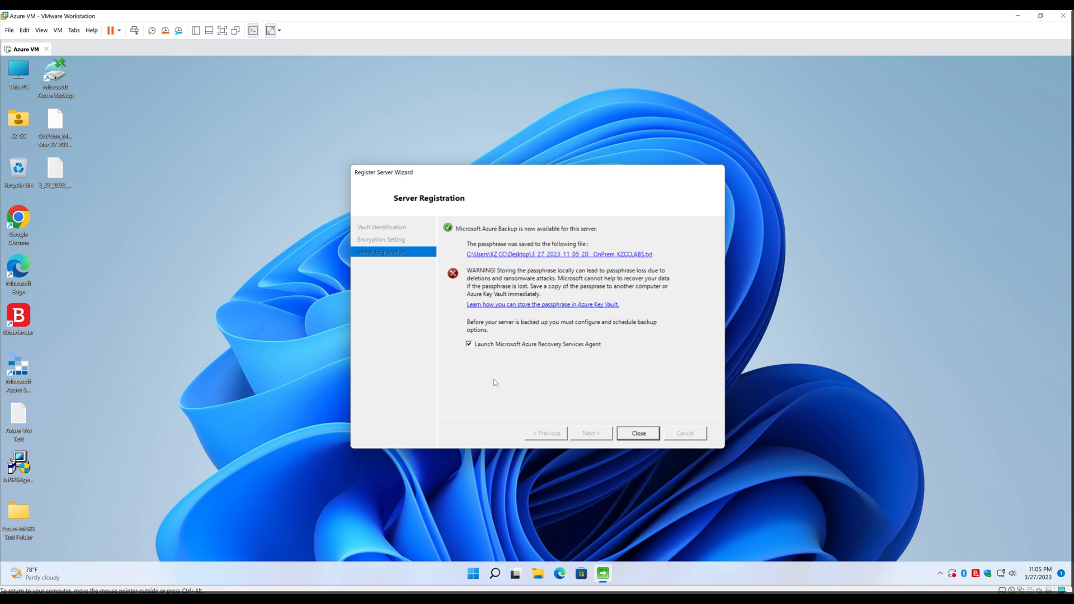
{"action": "left_click", "coordinate": [644, 435]}
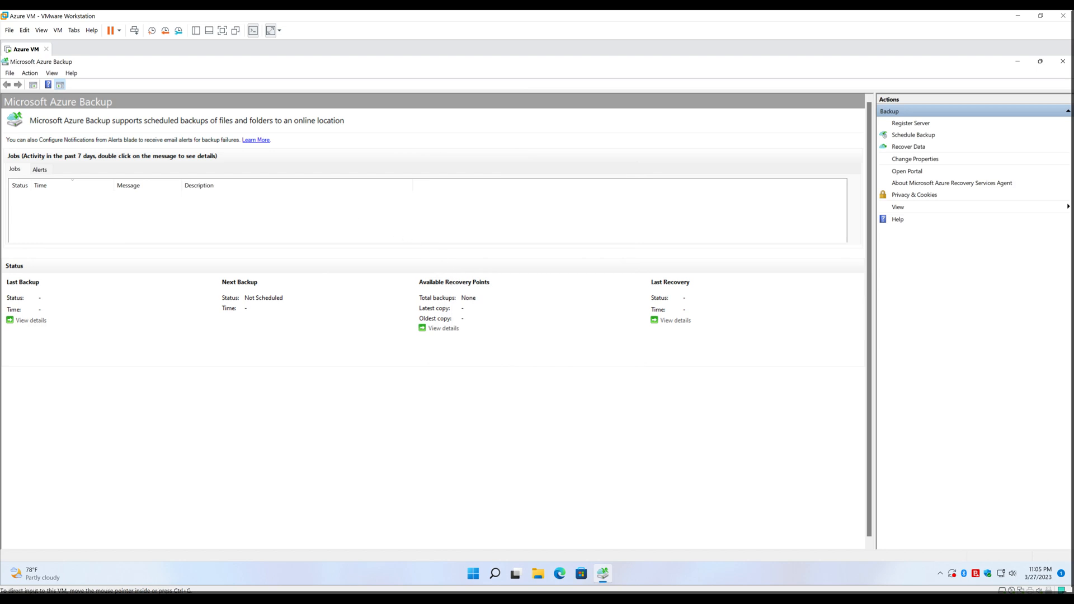
{"action": "key", "text": "alt+Tab"}
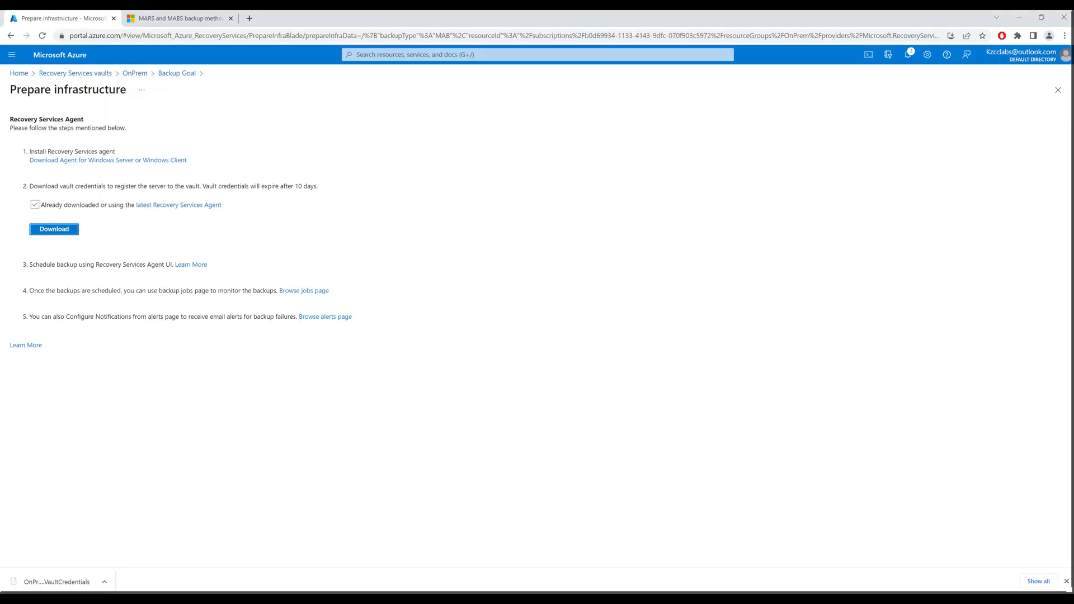
{"action": "left_click", "coordinate": [135, 73]}
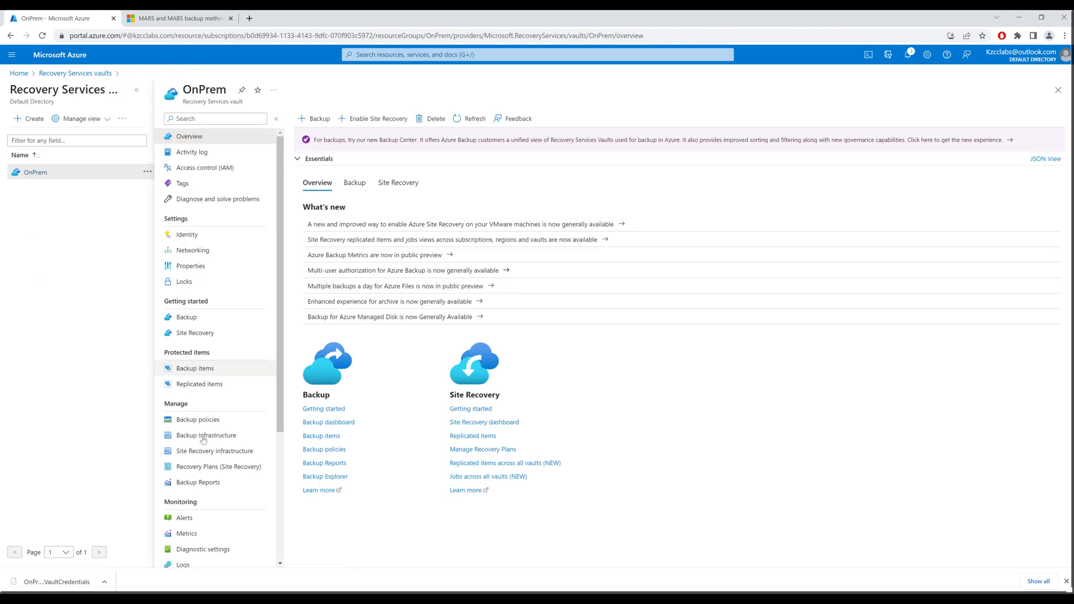
{"action": "left_click", "coordinate": [206, 436]}
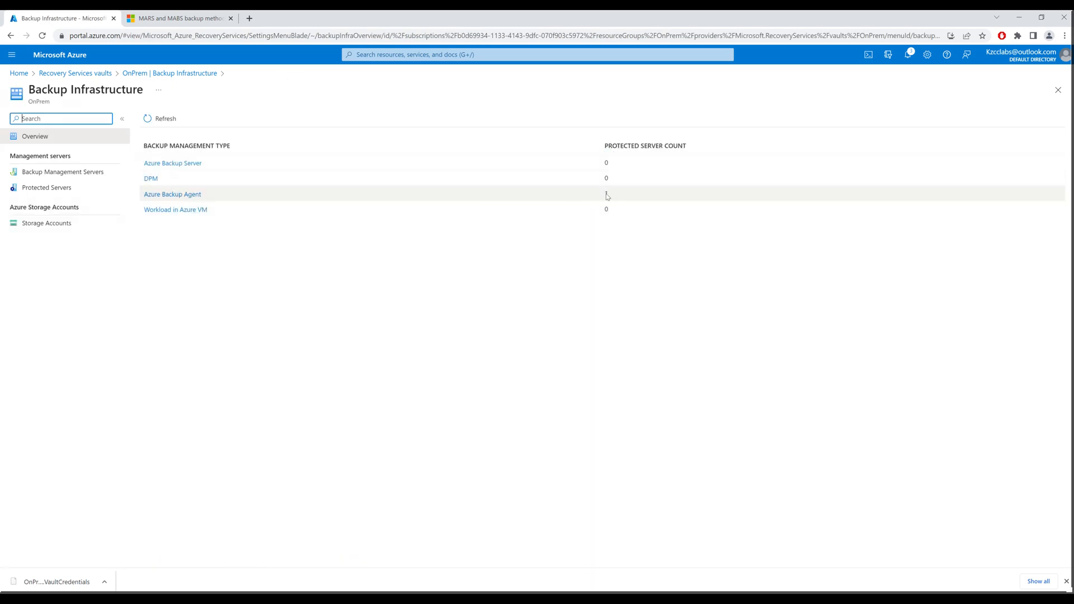
{"action": "left_click", "coordinate": [172, 195]}
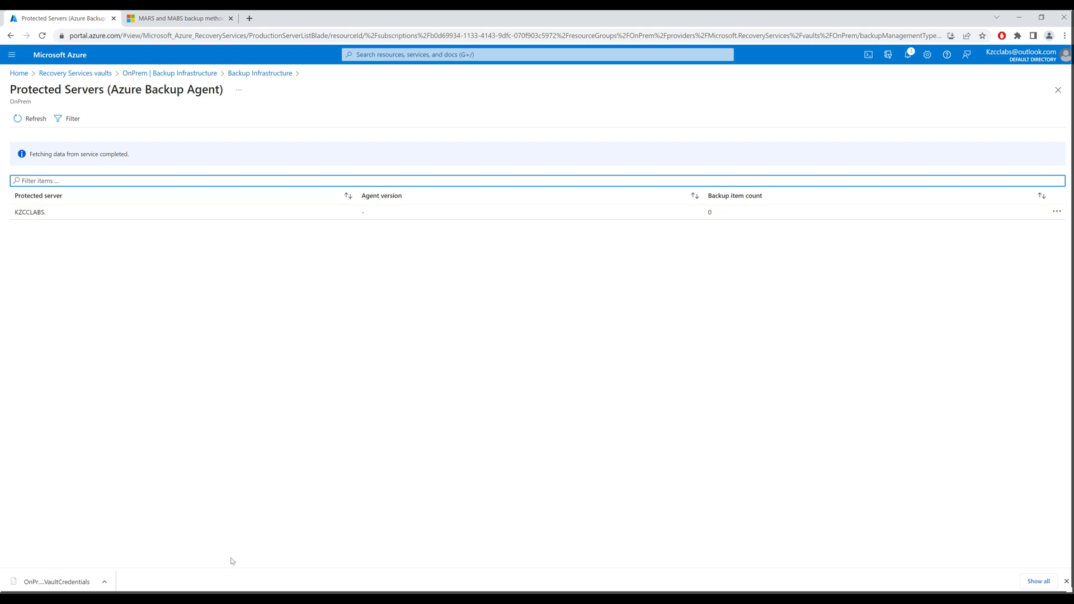
{"action": "left_click", "coordinate": [233, 599]}
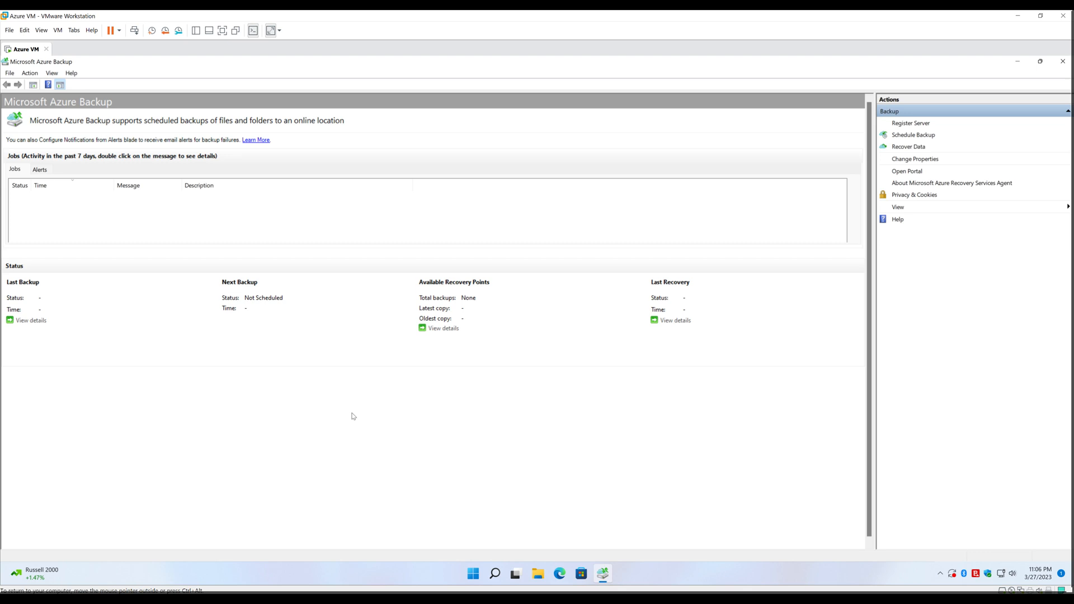
Start the Schedule Backup wizard and open the Add Items picker
{"action": "left_click", "coordinate": [30, 74]}
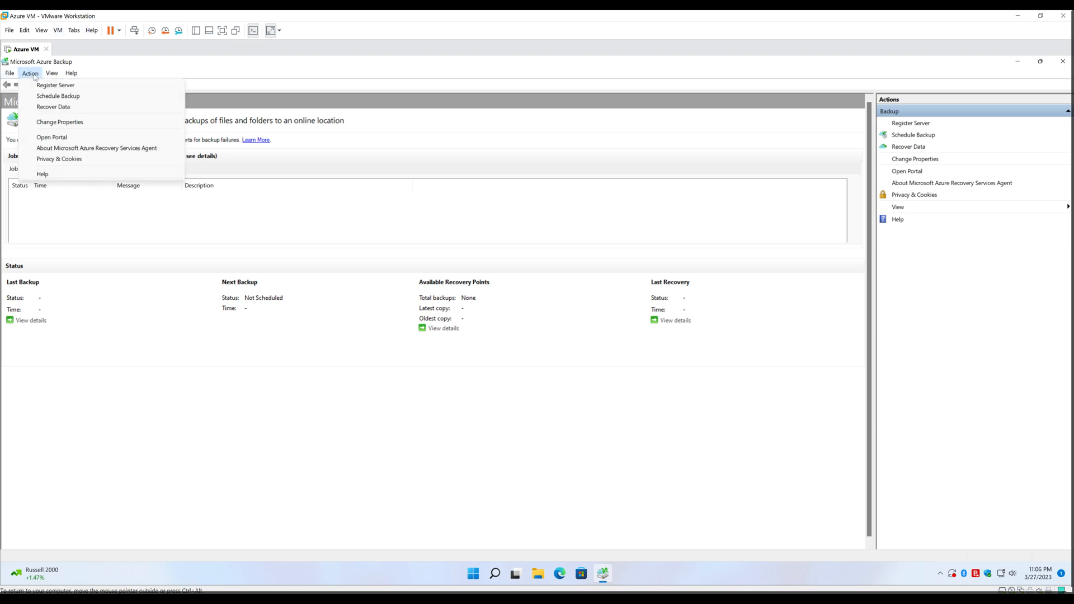
{"action": "left_click", "coordinate": [94, 97]}
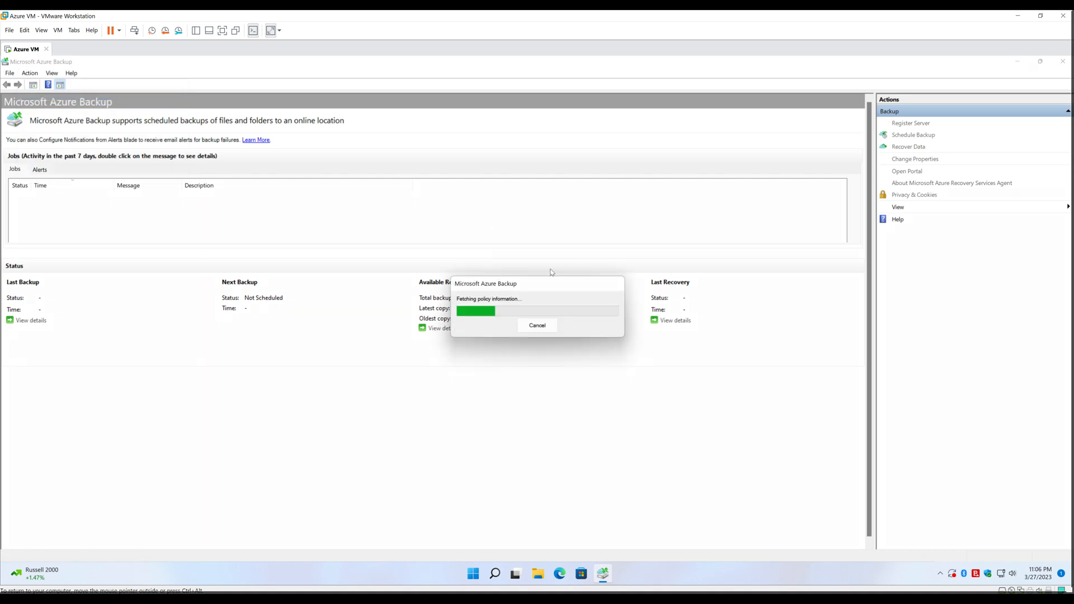
{"action": "key", "text": "Return"}
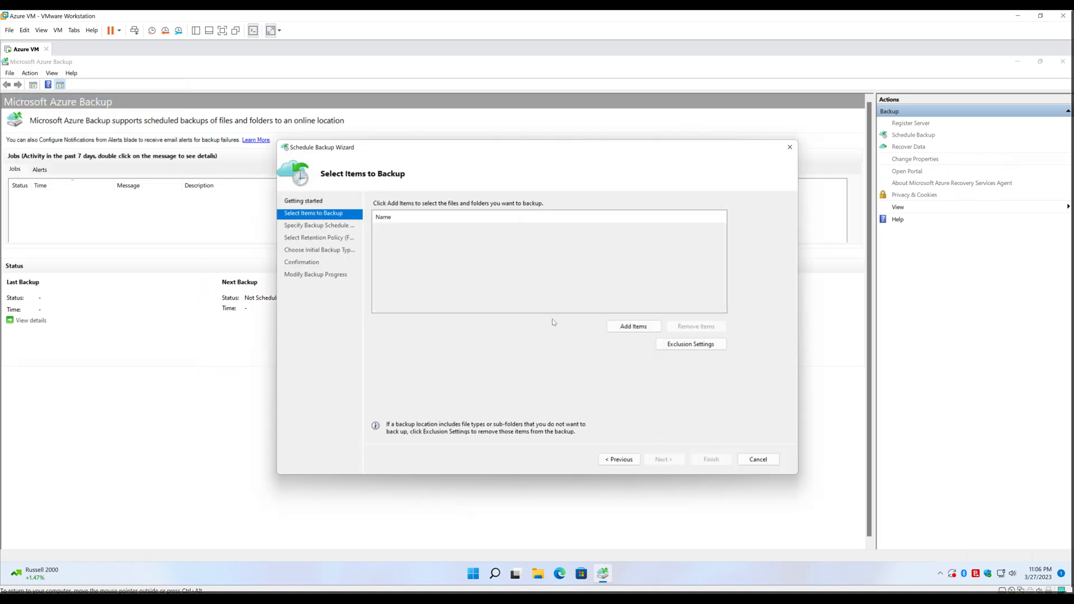
{"action": "left_click", "coordinate": [635, 327]}
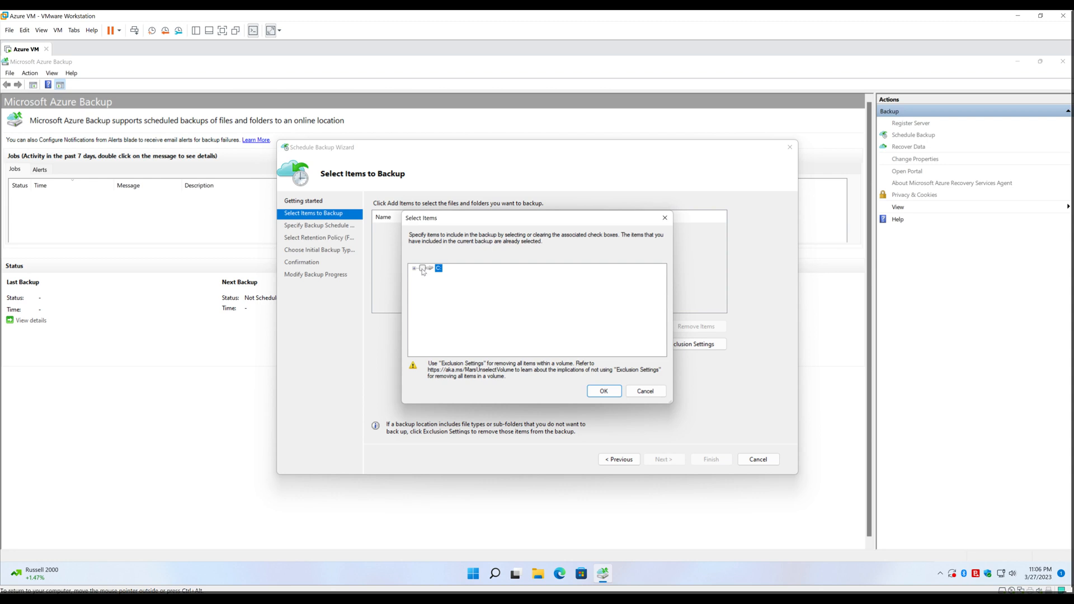
Under C: > Users > profile > Desktop, select Azure MARS Test Folder and confirm
{"action": "left_click", "coordinate": [415, 269]}
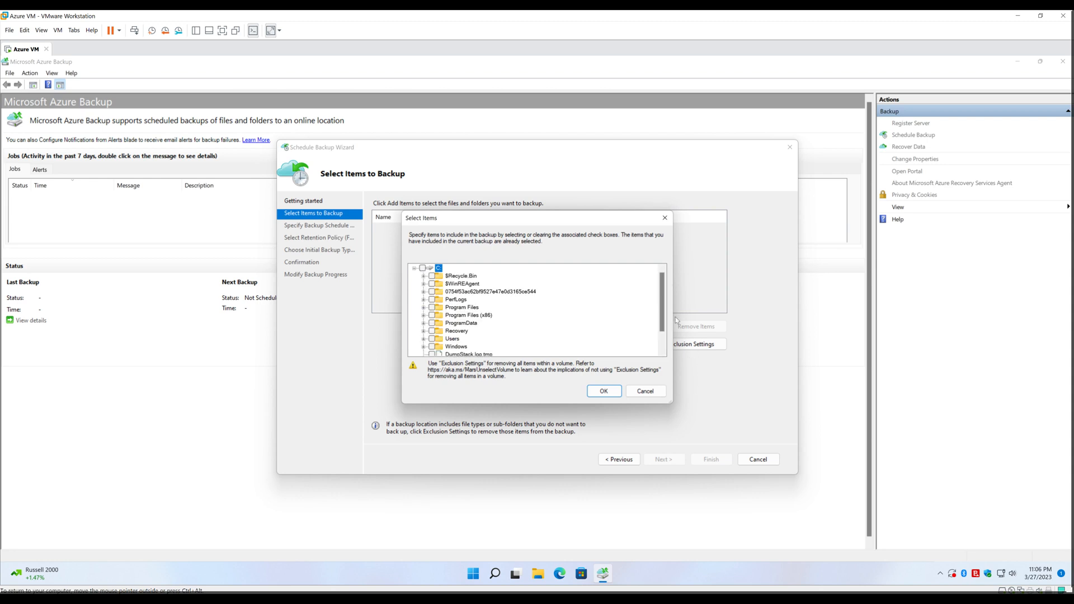
{"action": "left_click_drag", "start_coordinate": [660, 311], "coordinate": [666, 336]}
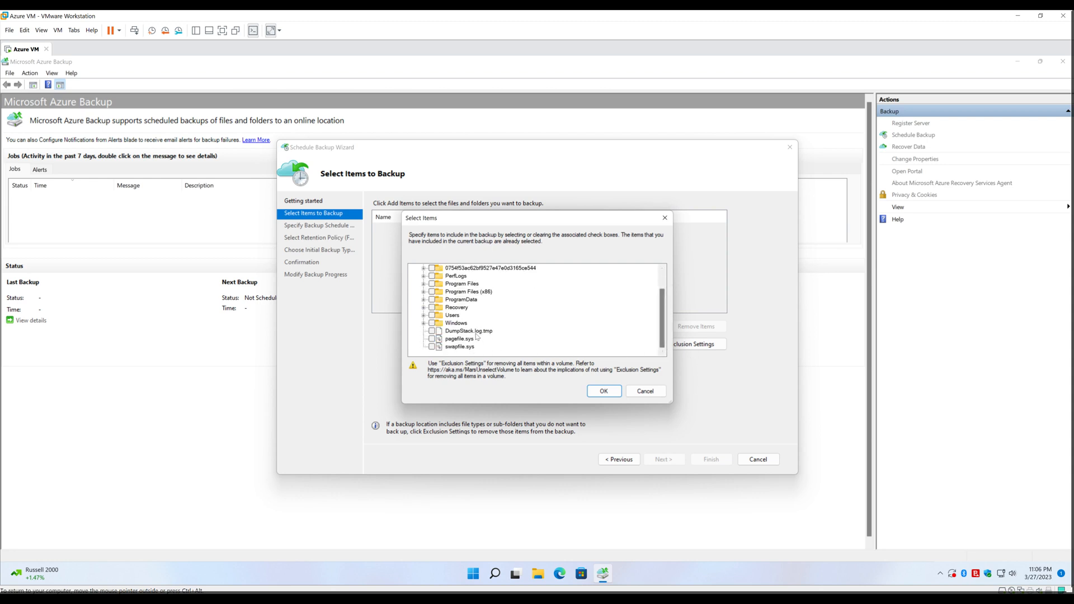
{"action": "left_click_drag", "start_coordinate": [660, 330], "coordinate": [662, 309]}
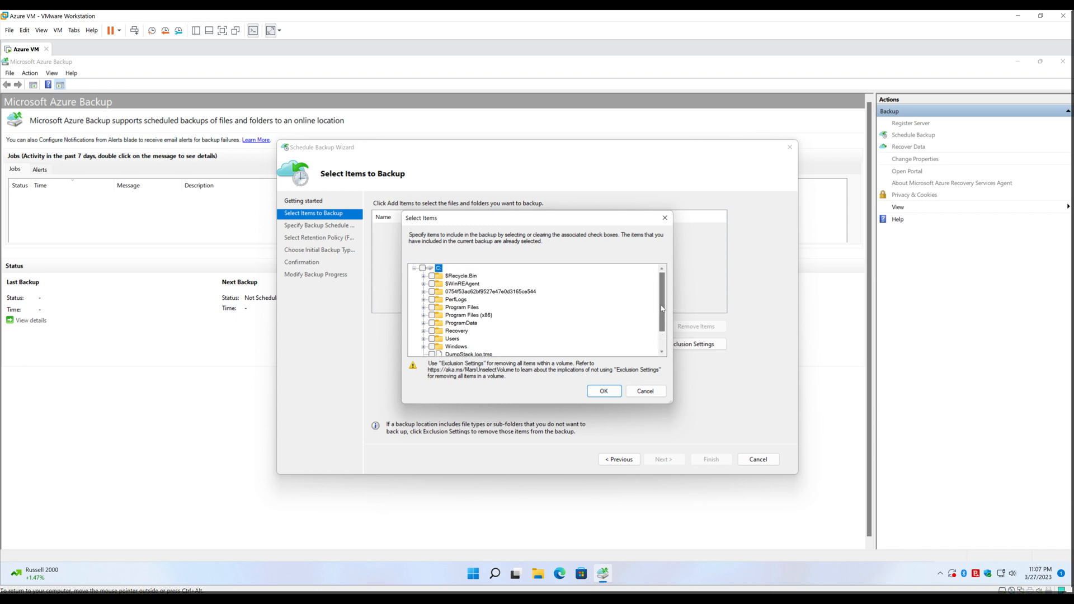
{"action": "left_click", "coordinate": [423, 339]}
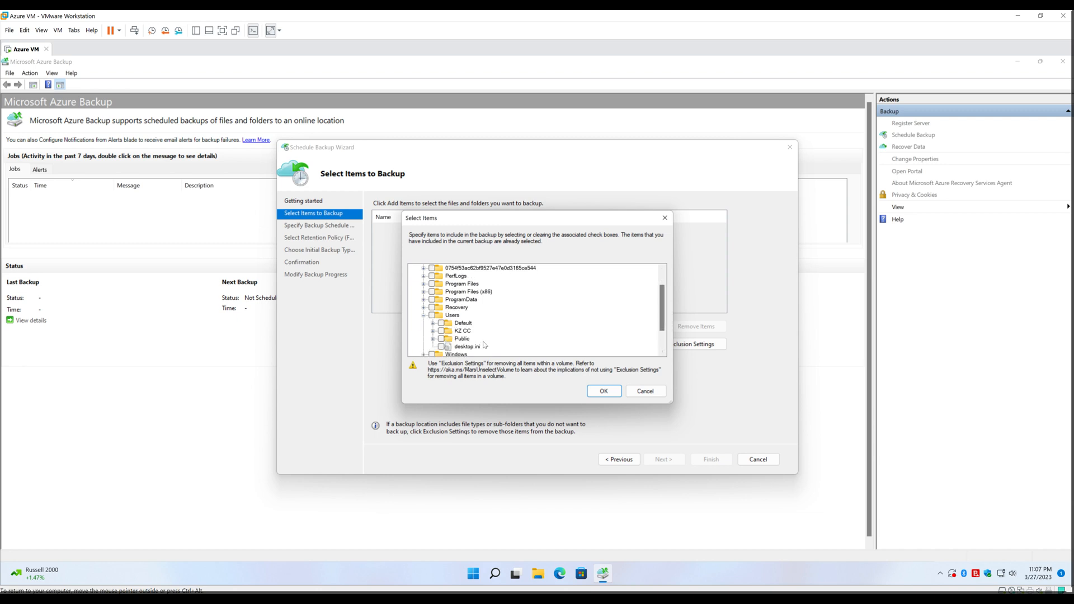
{"action": "left_click", "coordinate": [433, 332]}
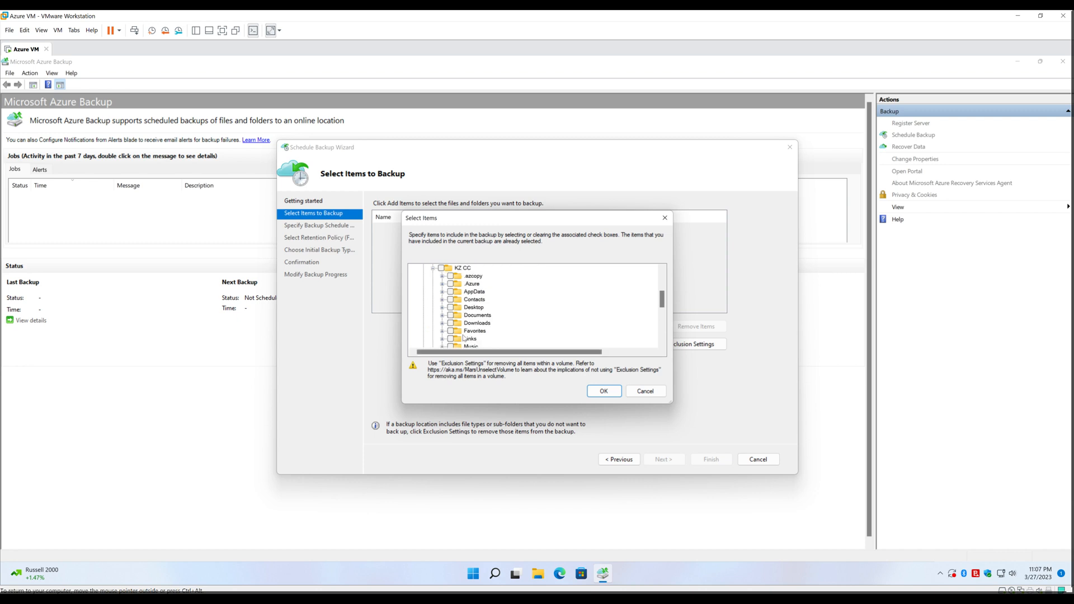
{"action": "left_click", "coordinate": [443, 308]}
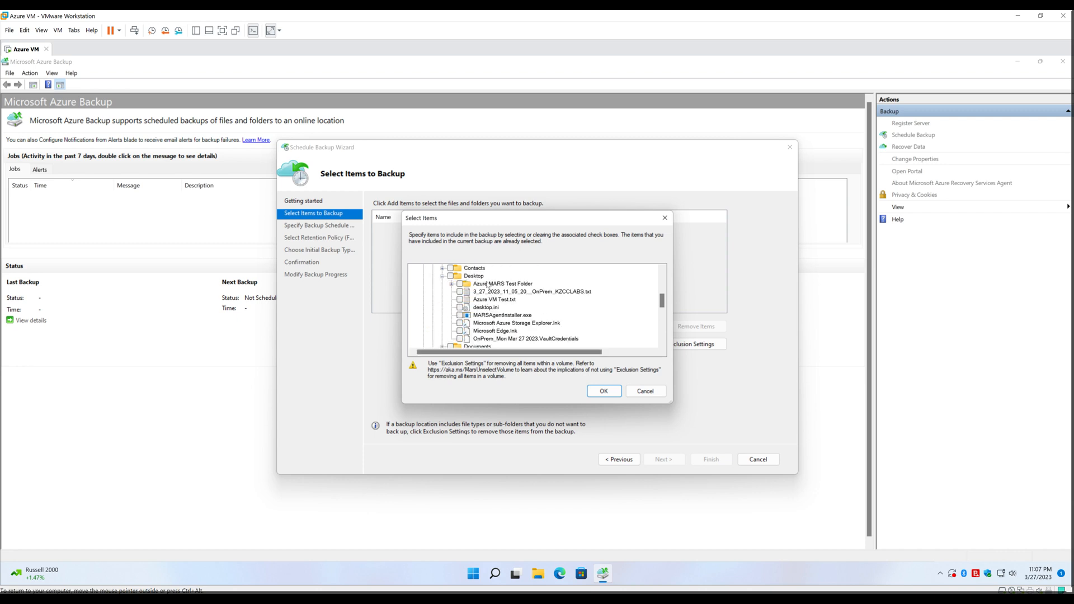
{"action": "left_click", "coordinate": [460, 284]}
{"action": "left_click", "coordinate": [604, 391]}
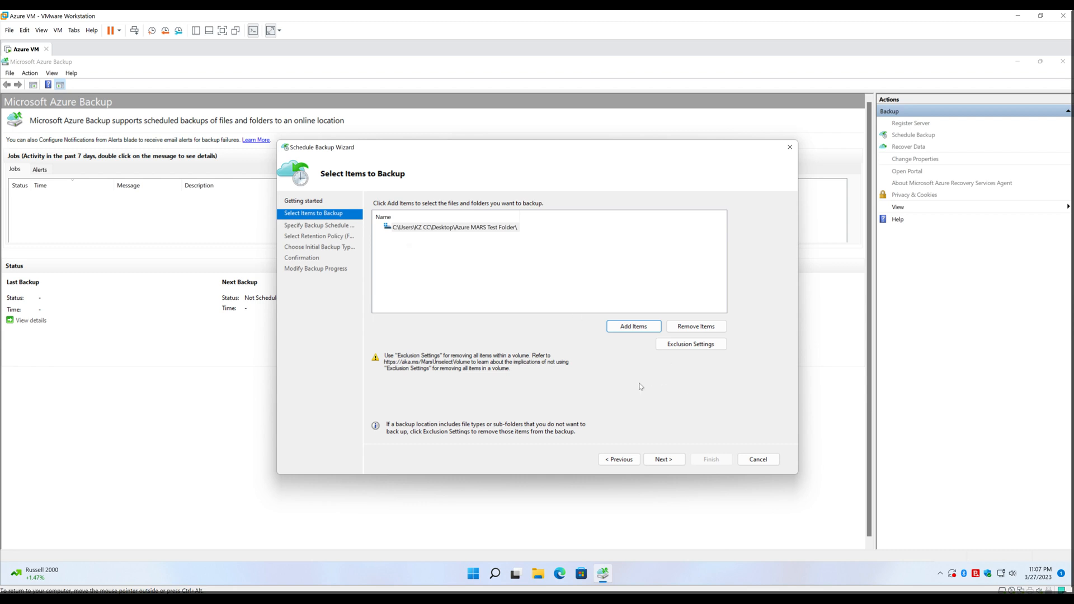
Look over the extra backup time choices, leave them as None, and reach retention settings
{"action": "left_click", "coordinate": [667, 461]}
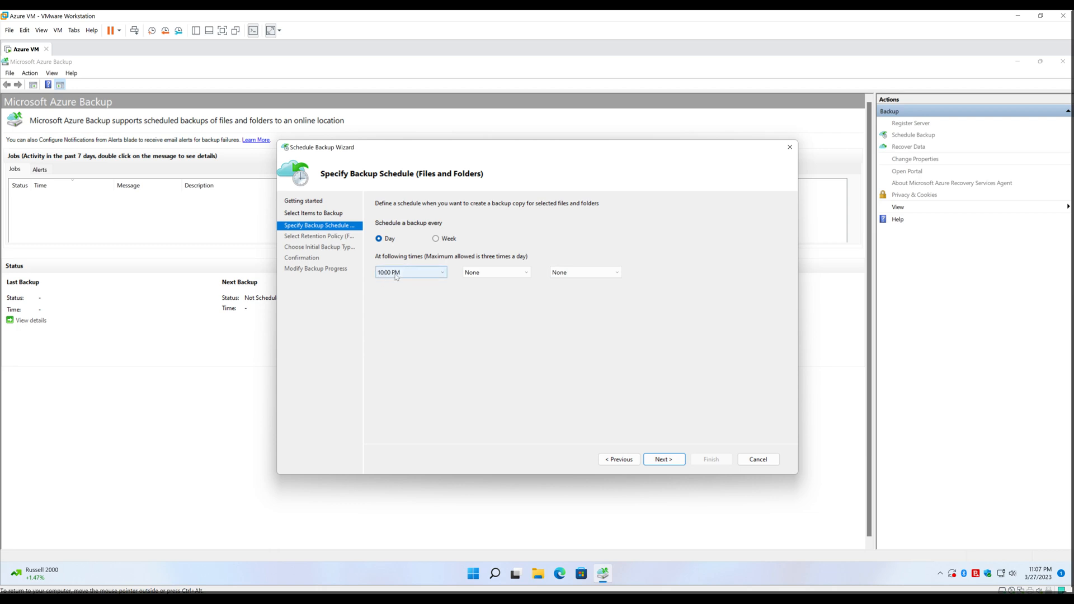
{"action": "left_click", "coordinate": [508, 275]}
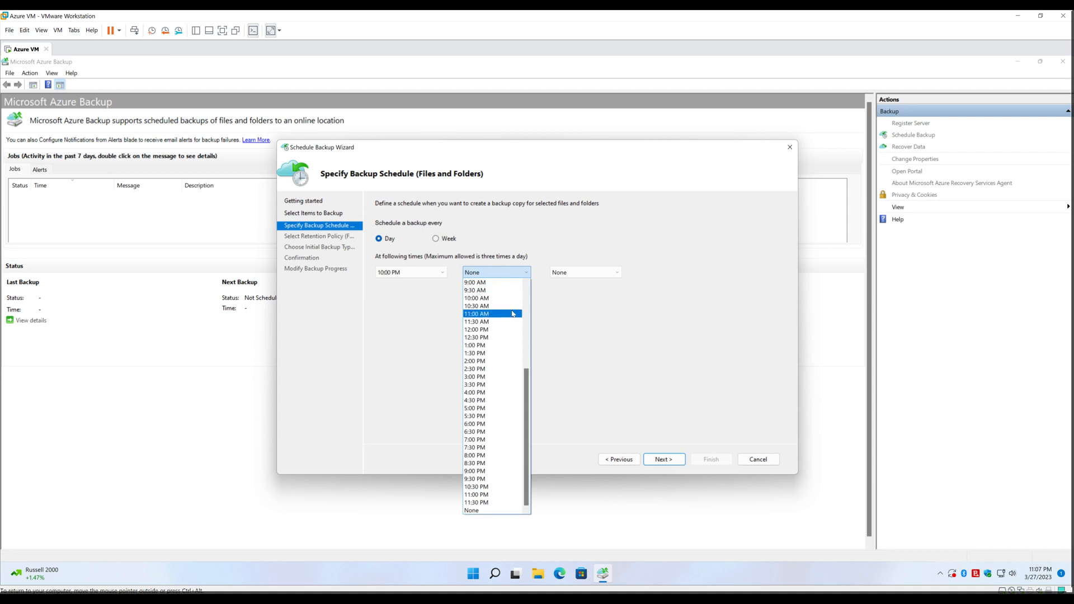
{"action": "left_click", "coordinate": [617, 275]}
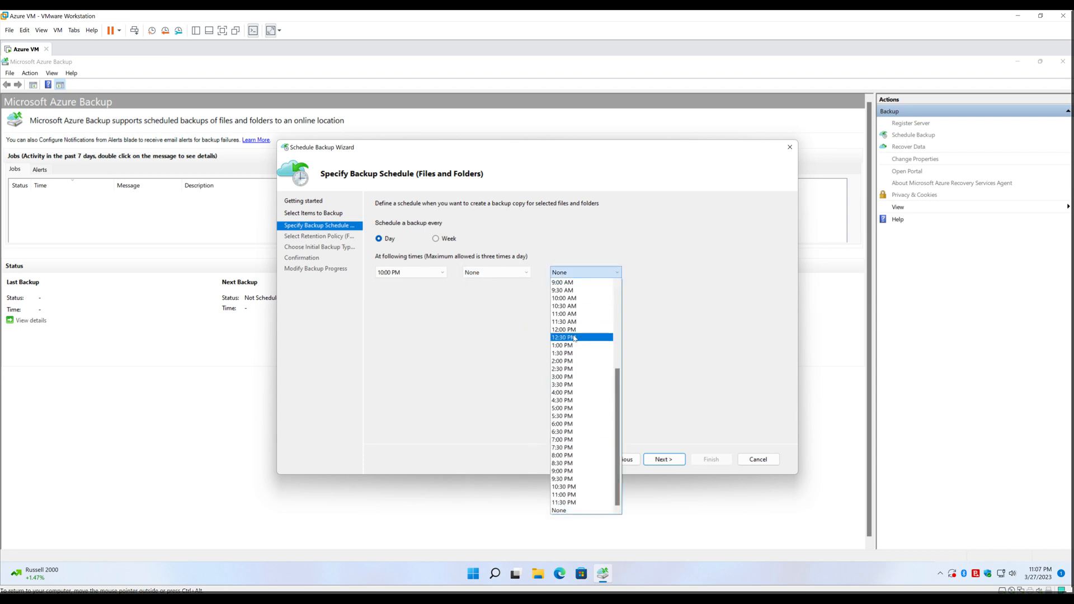
{"action": "left_click", "coordinate": [481, 309]}
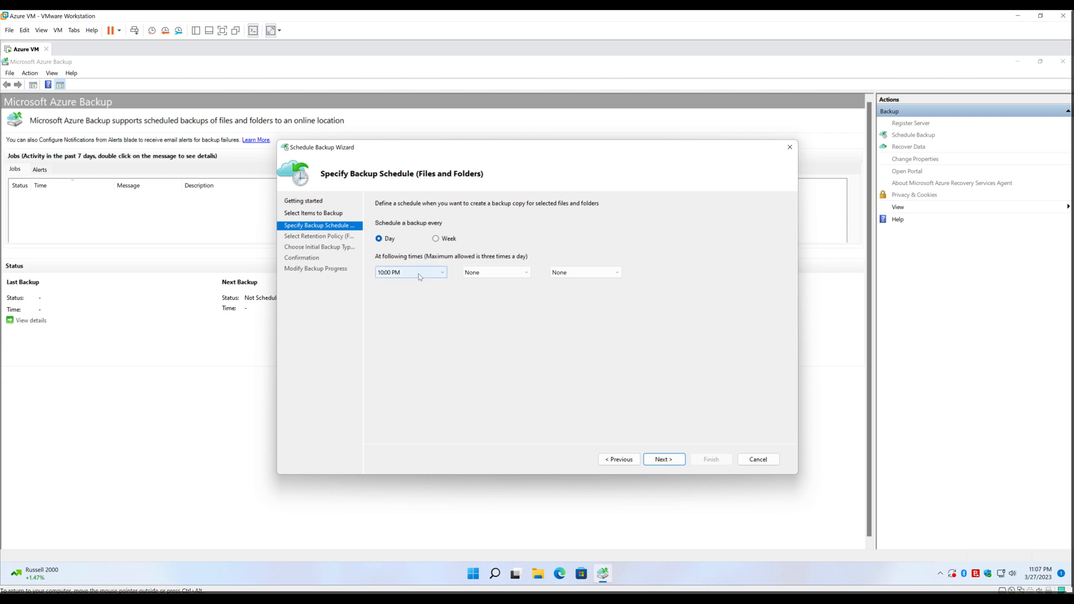
{"action": "left_click", "coordinate": [664, 460]}
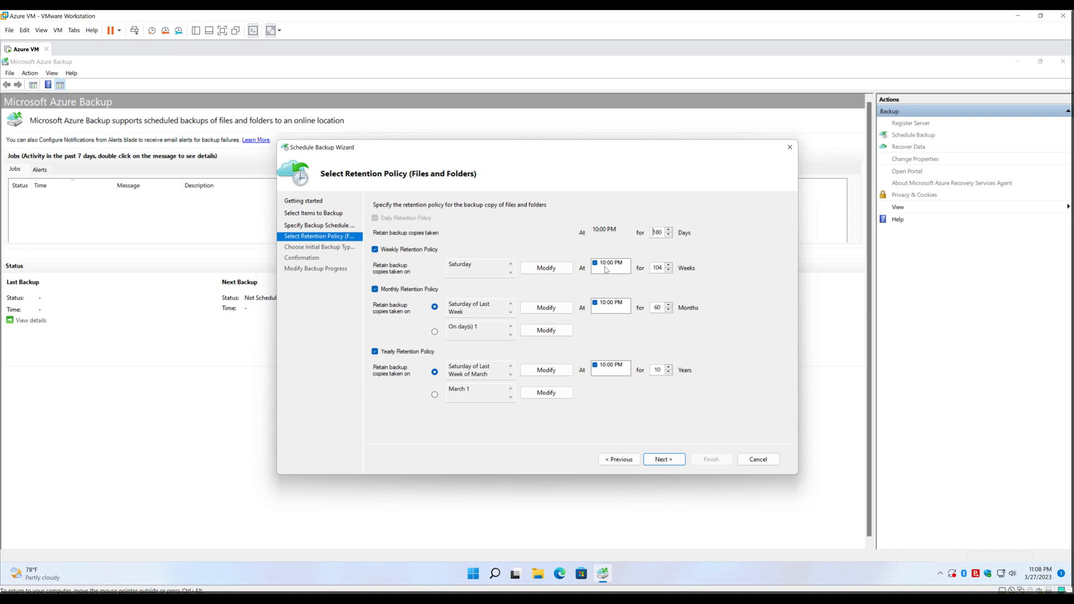
Back on the schedule, set the second backup time to 11:00 AM and third to 9:00 AM
{"action": "left_click", "coordinate": [619, 460]}
{"action": "left_click", "coordinate": [501, 274]}
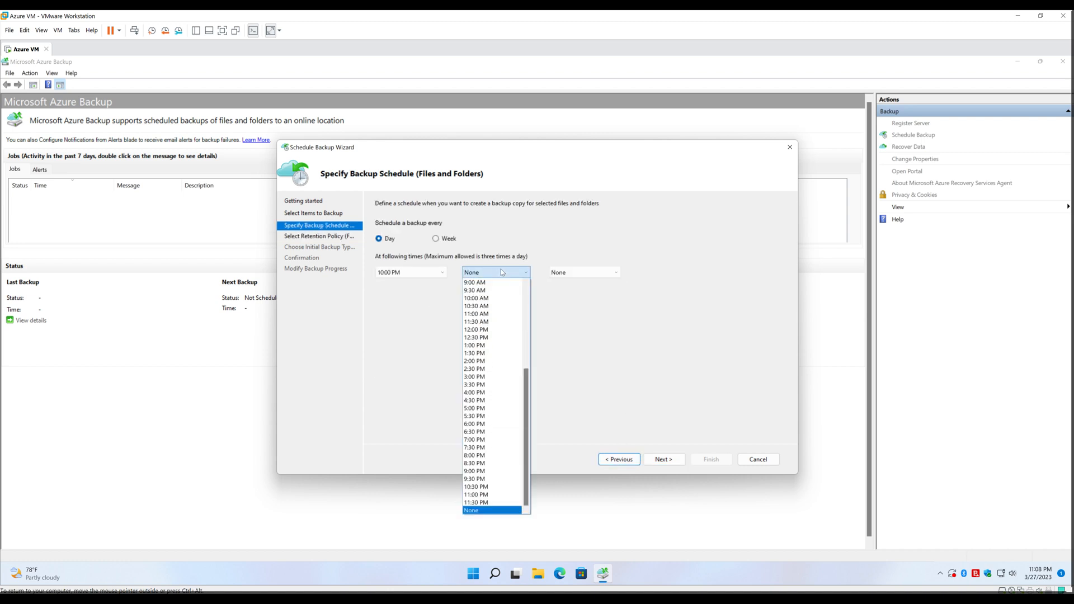
{"action": "left_click", "coordinate": [496, 314]}
{"action": "left_click", "coordinate": [588, 273]}
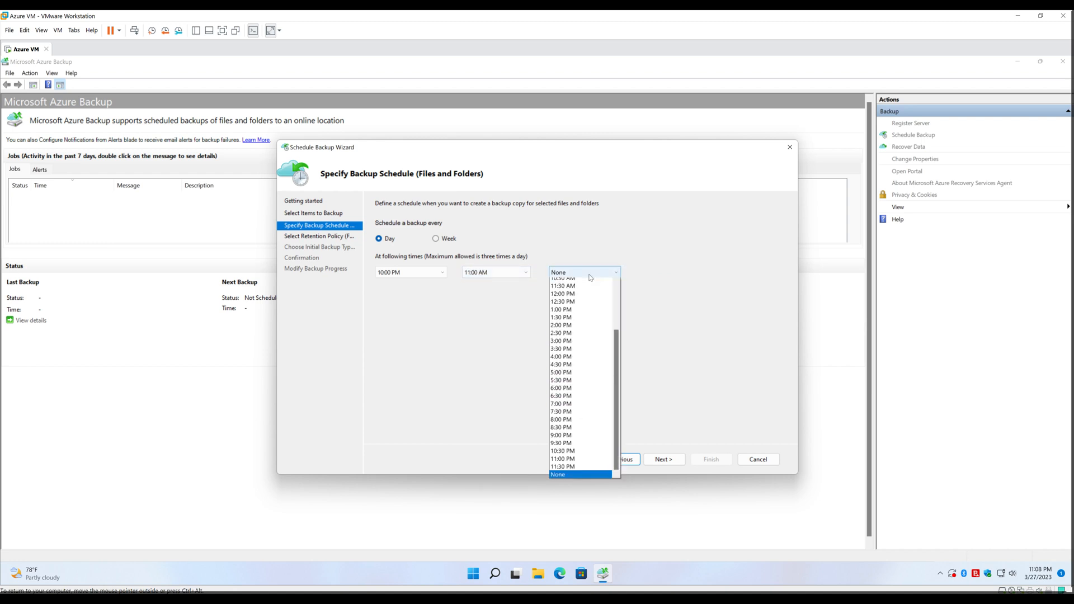
{"action": "scroll", "coordinate": [590, 277], "scroll_direction": "up", "scroll_amount": 1}
{"action": "left_click", "coordinate": [592, 297]}
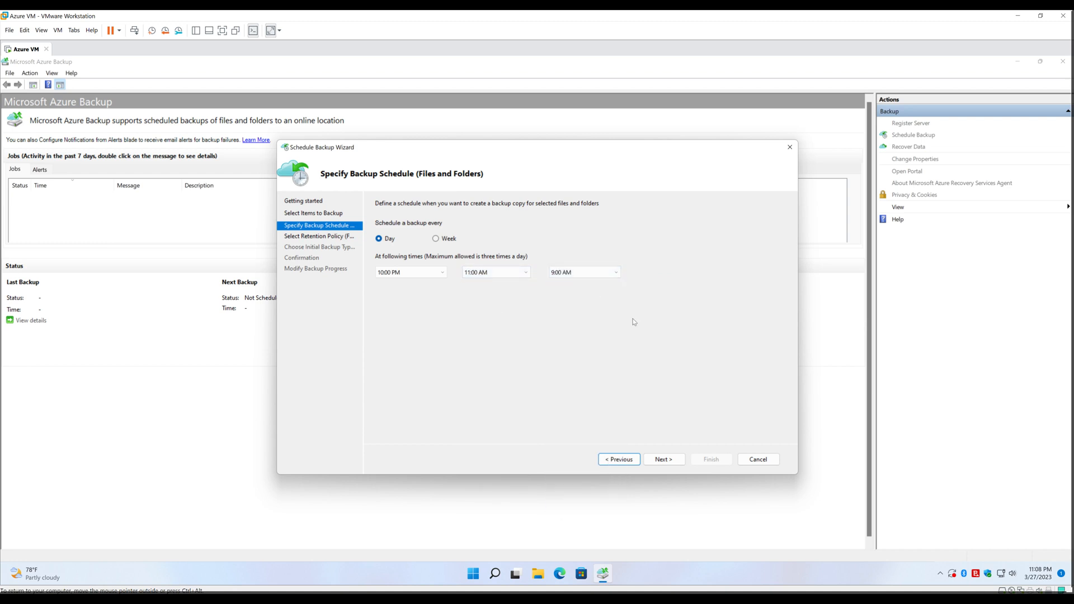
{"action": "left_click", "coordinate": [663, 459]}
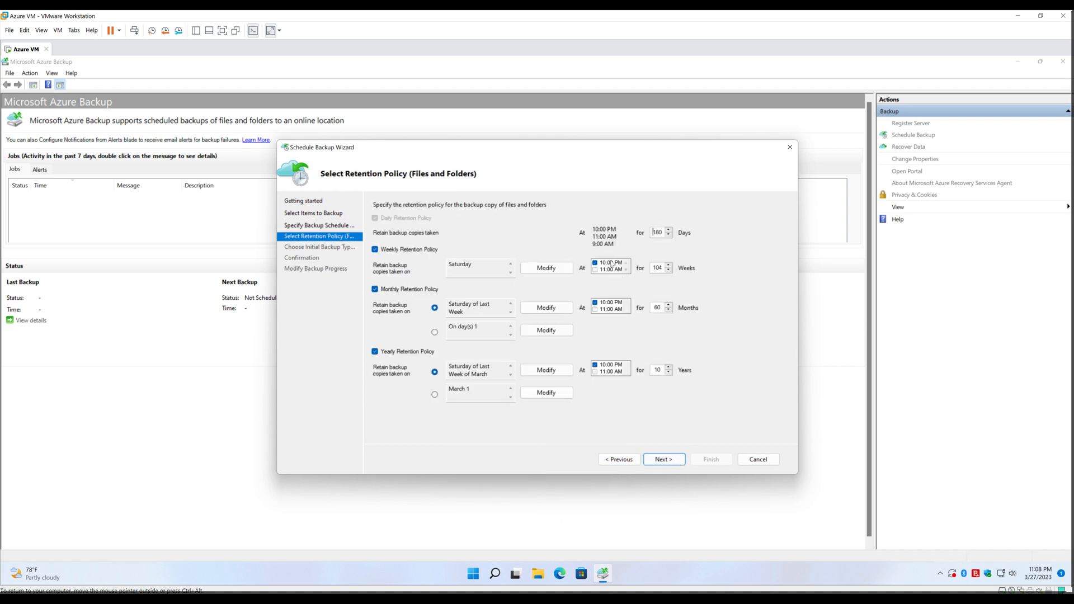
Accept the 180-day retention policy and online network transfer, then finish and close the schedule wizard
{"action": "scroll", "coordinate": [628, 274], "scroll_direction": "down", "scroll_amount": 1}
{"action": "scroll", "coordinate": [627, 312], "scroll_direction": "down", "scroll_amount": 1}
{"action": "scroll", "coordinate": [626, 374], "scroll_direction": "down", "scroll_amount": 1}
{"action": "left_click", "coordinate": [664, 459]}
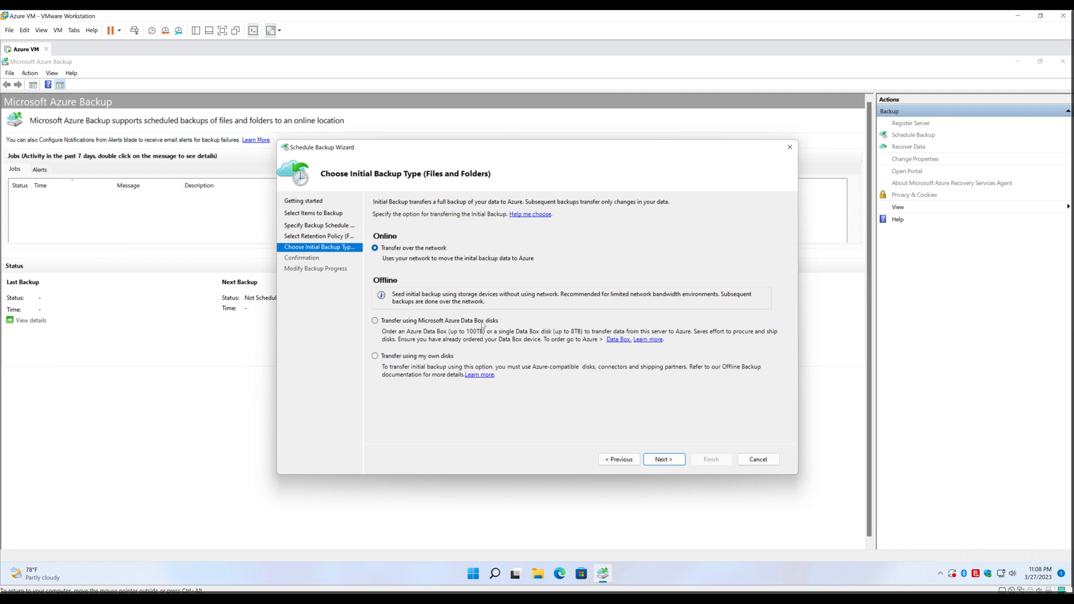
{"action": "left_click", "coordinate": [665, 460]}
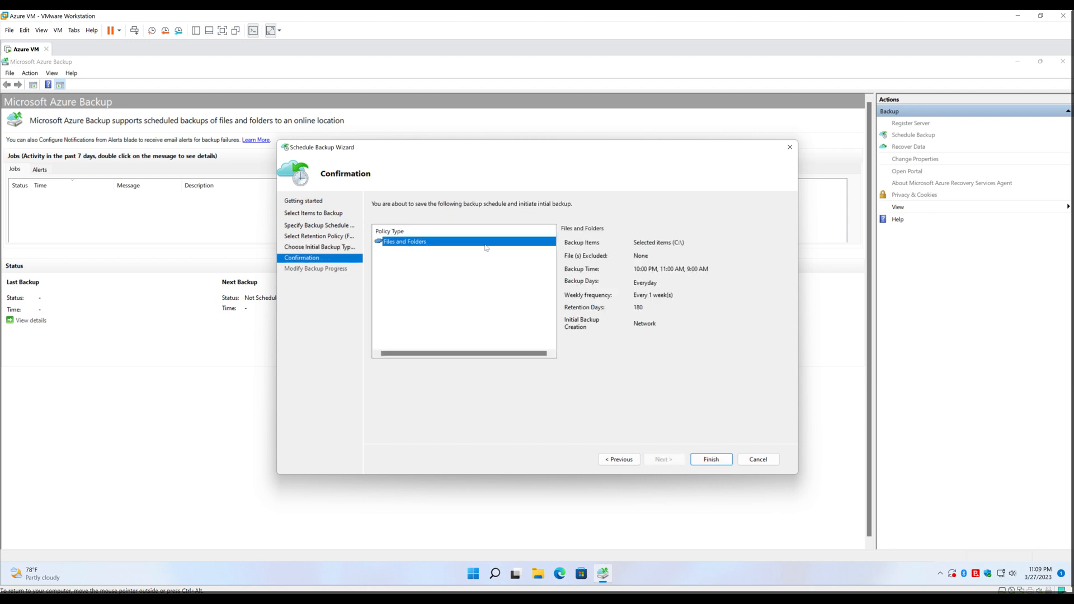
{"action": "left_click", "coordinate": [722, 462]}
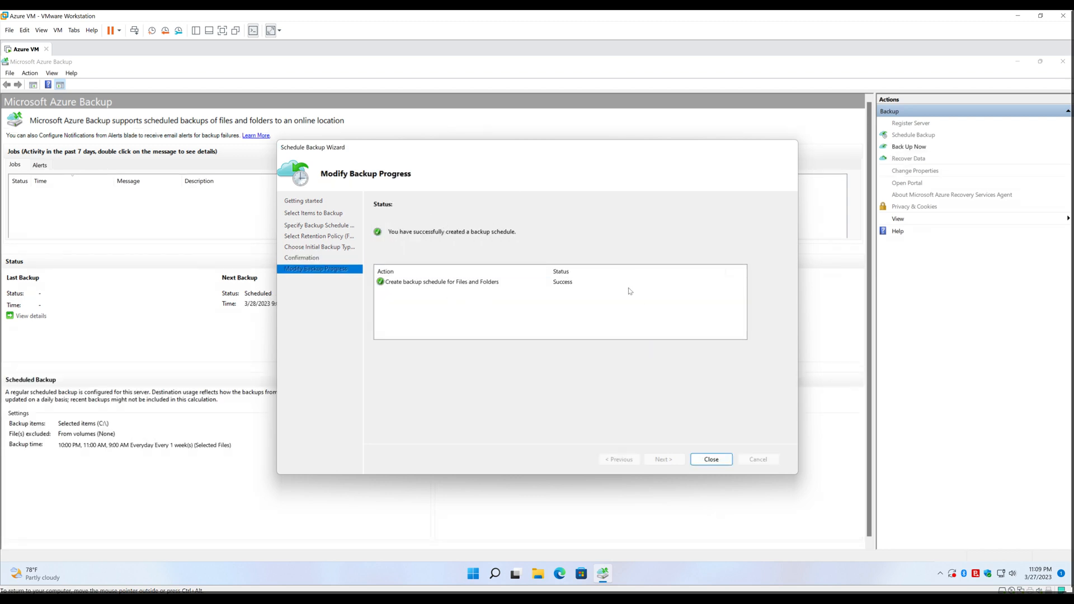
{"action": "left_click", "coordinate": [719, 460]}
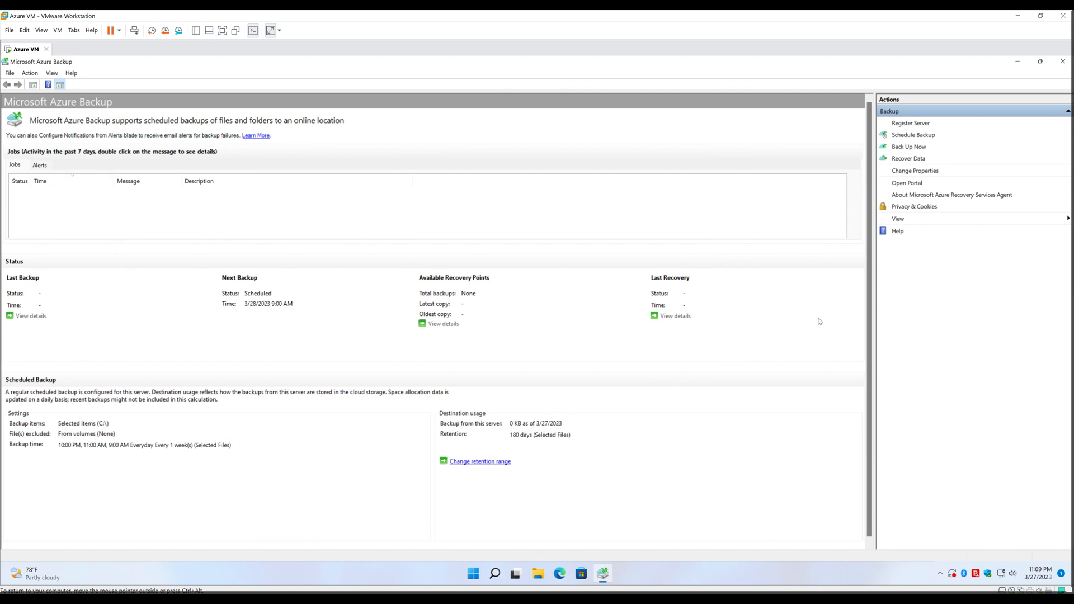
Run an on-demand backup retained until 3/28/2023 and close it once 13.24 MB transfers
{"action": "left_click", "coordinate": [910, 146]}
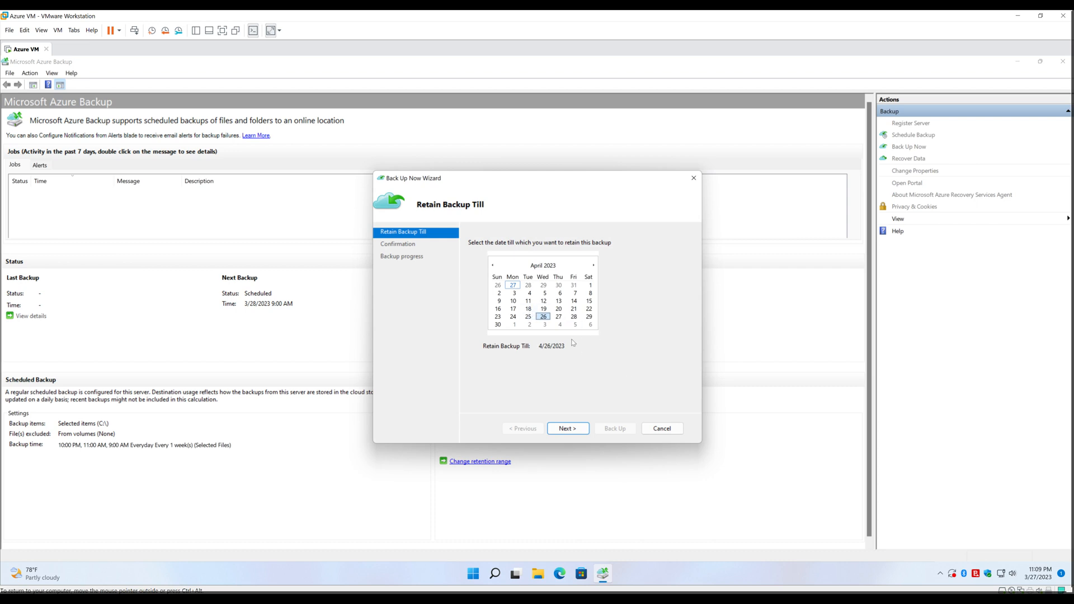
{"action": "left_click", "coordinate": [513, 286]}
{"action": "left_click", "coordinate": [528, 285]}
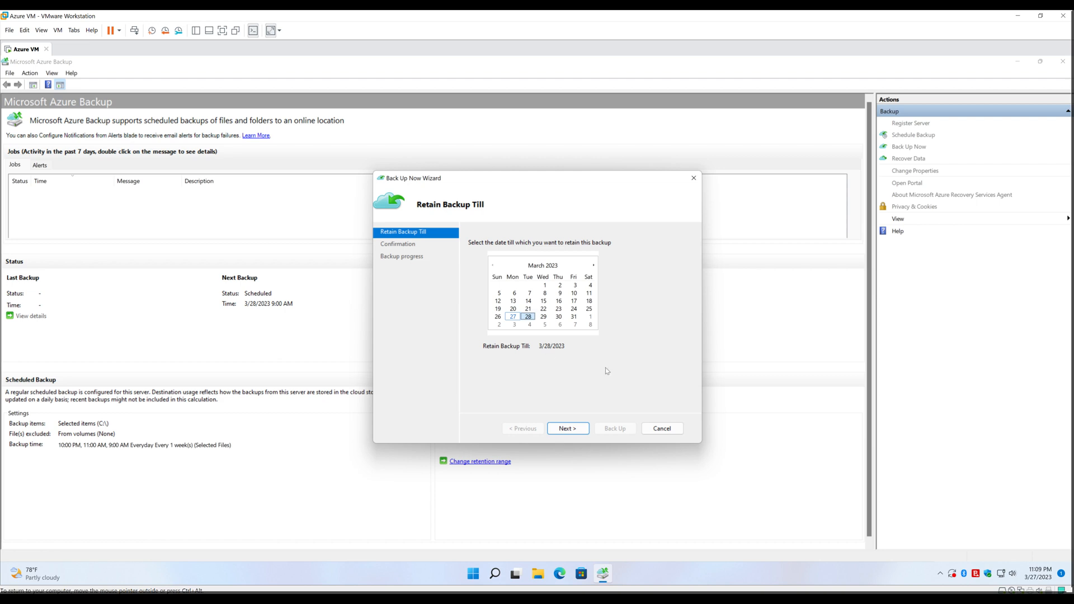
{"action": "left_click", "coordinate": [569, 429]}
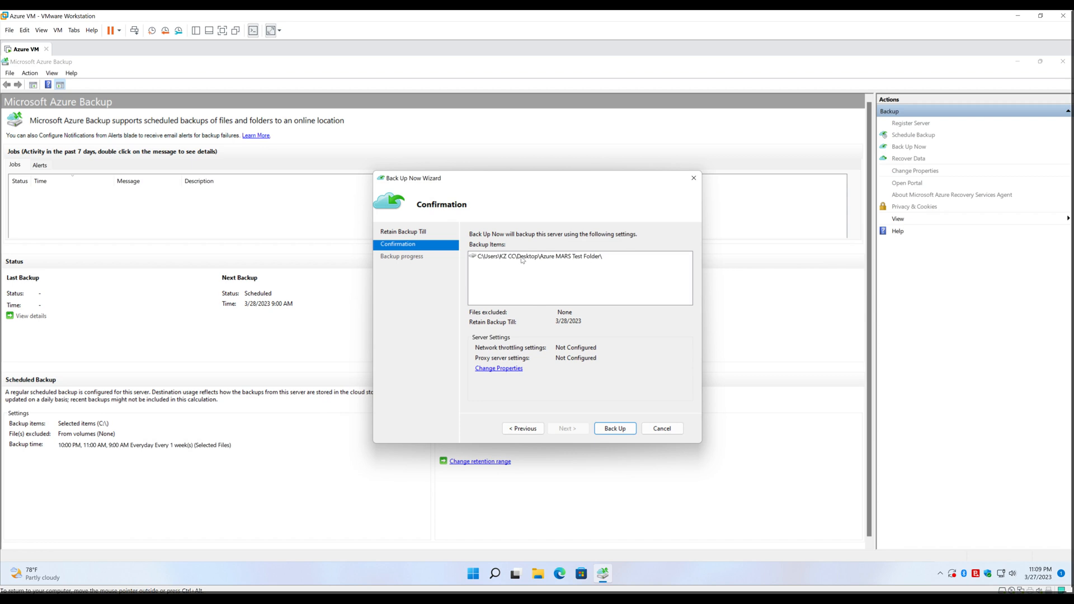
{"action": "left_click", "coordinate": [622, 432]}
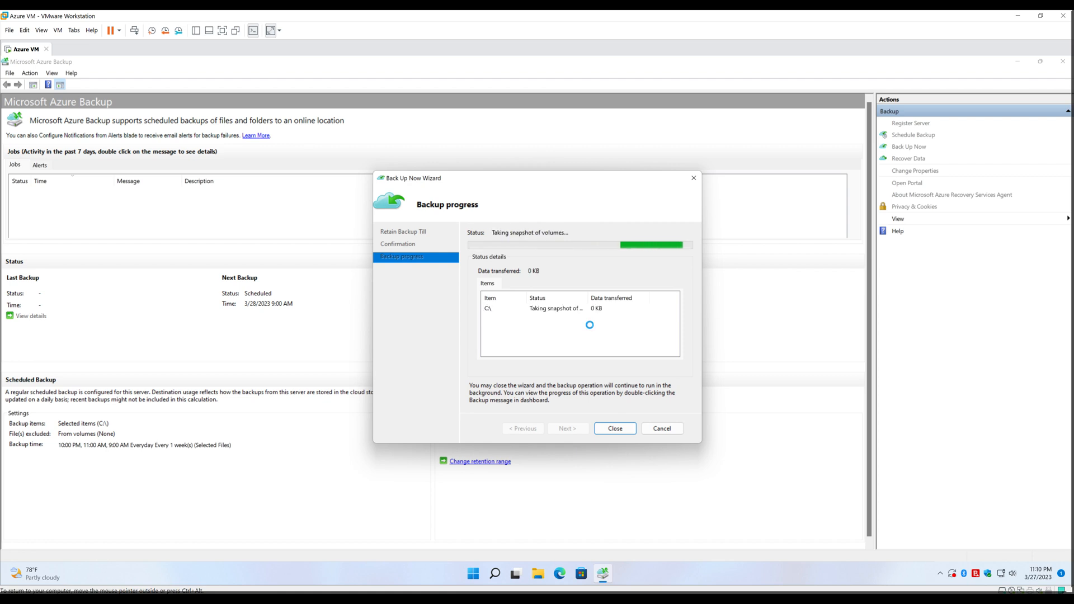
{"action": "double_click", "coordinate": [590, 297]}
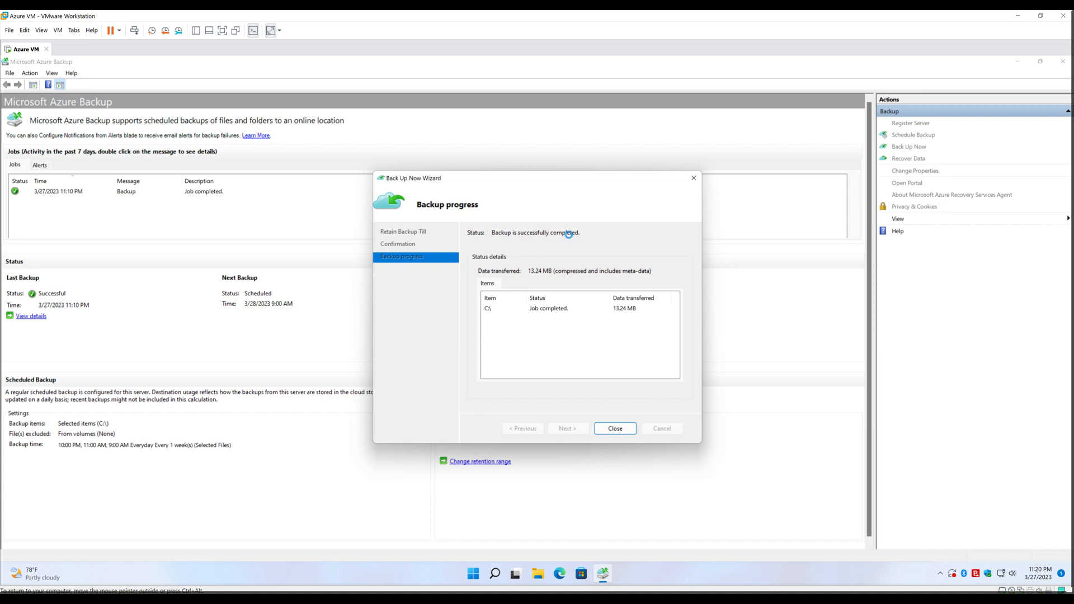
{"action": "left_click", "coordinate": [616, 429]}
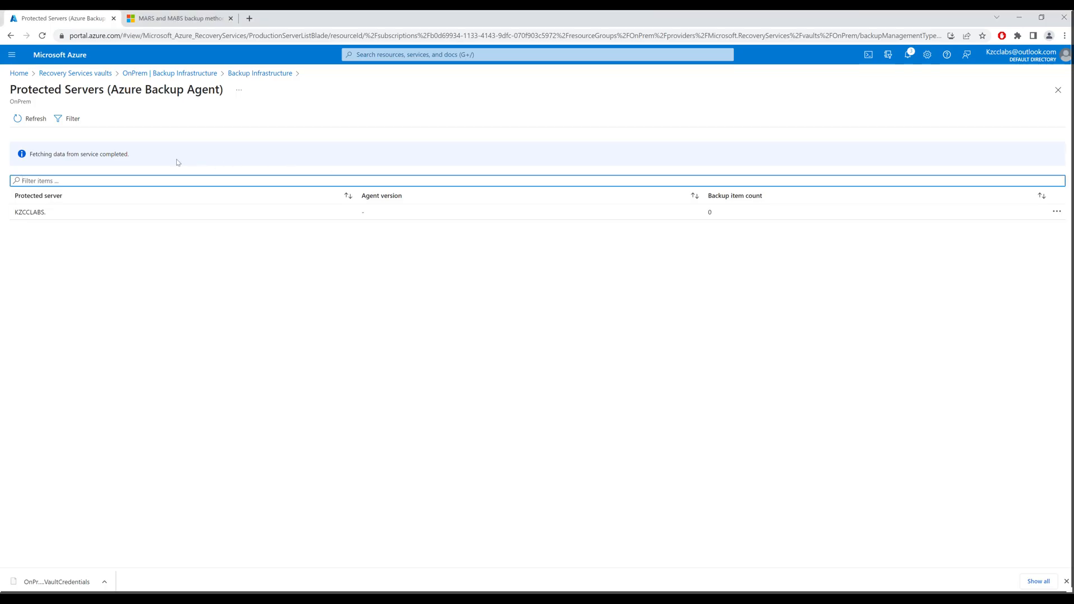
Go to OnPrem > Backup items > Azure Backup Agent and view the C:\ item's details
{"action": "left_click", "coordinate": [196, 79]}
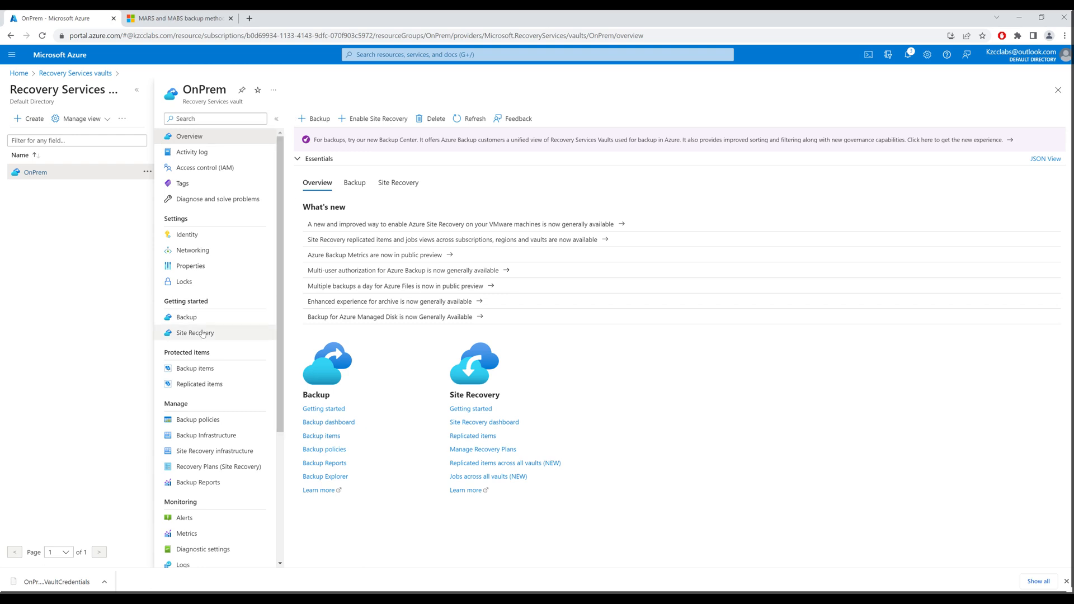
{"action": "left_click", "coordinate": [212, 373]}
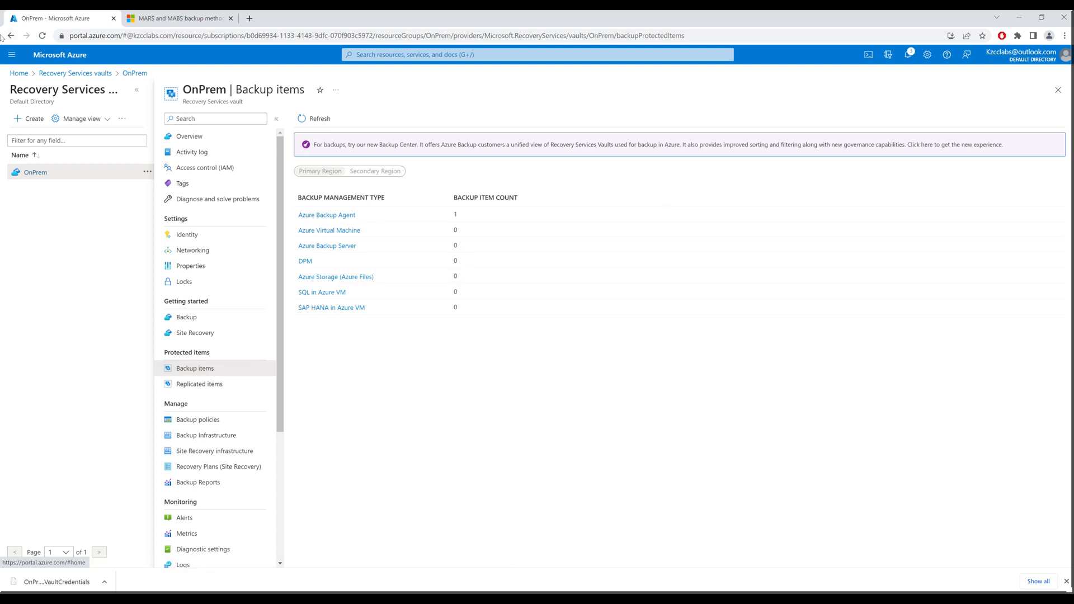
{"action": "left_click", "coordinate": [331, 216]}
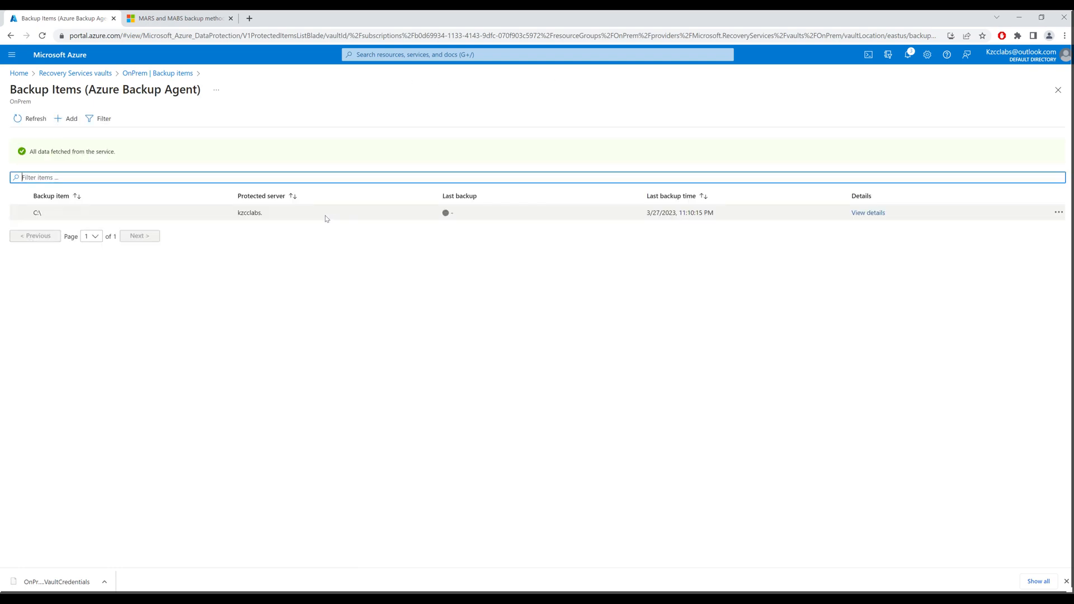
{"action": "left_click", "coordinate": [868, 214]}
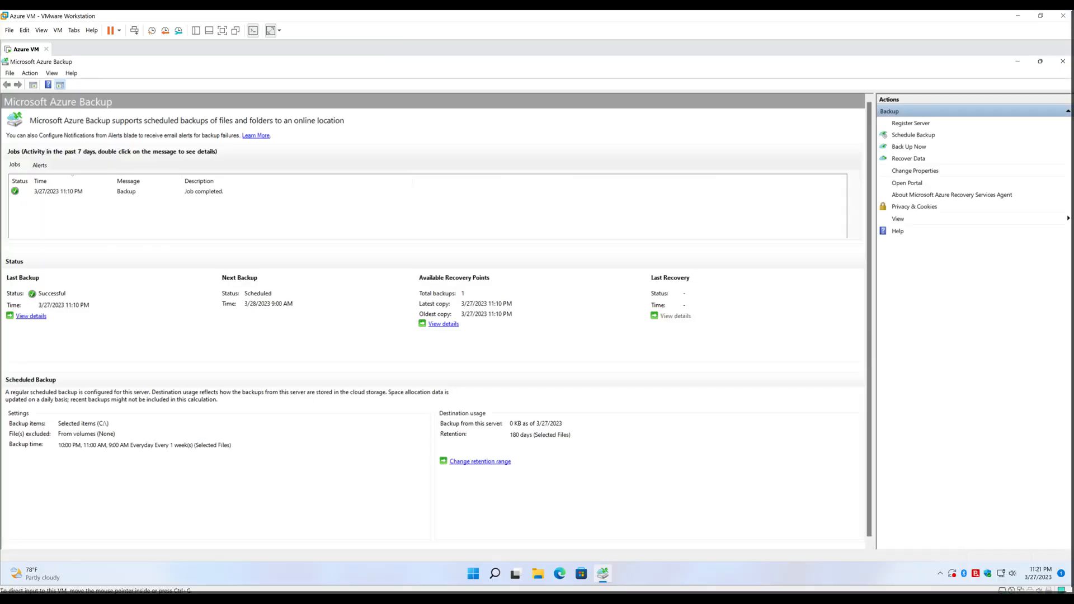
Shift+Delete both files in the Azure MARS Test Folder, then bring Azure Backup back
{"action": "left_click", "coordinate": [1021, 62]}
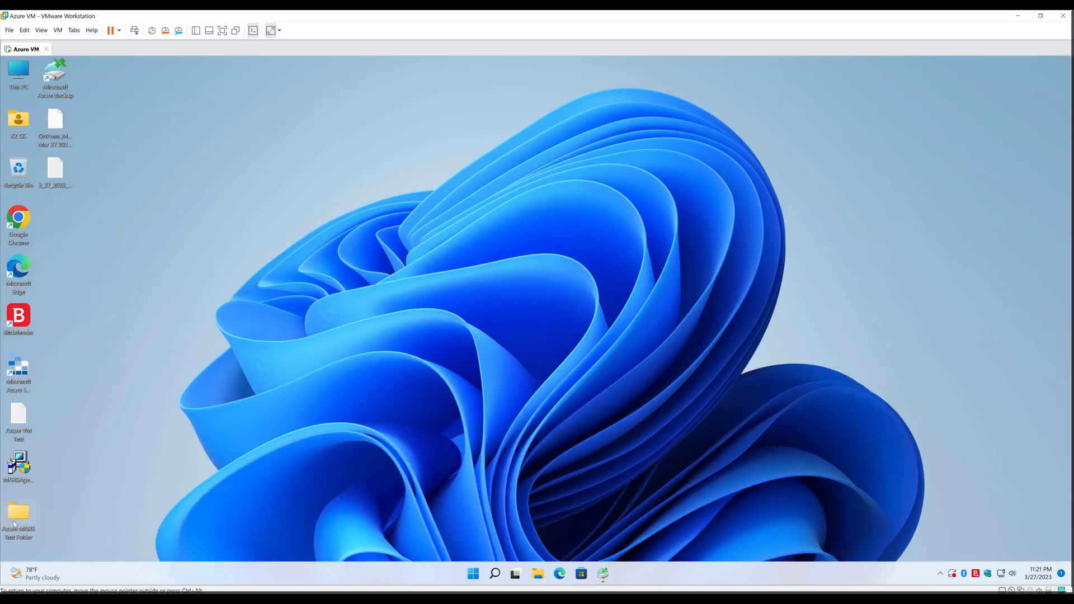
{"action": "left_click_drag", "start_coordinate": [478, 295], "coordinate": [369, 223]}
{"action": "key", "text": "shift+Delete"}
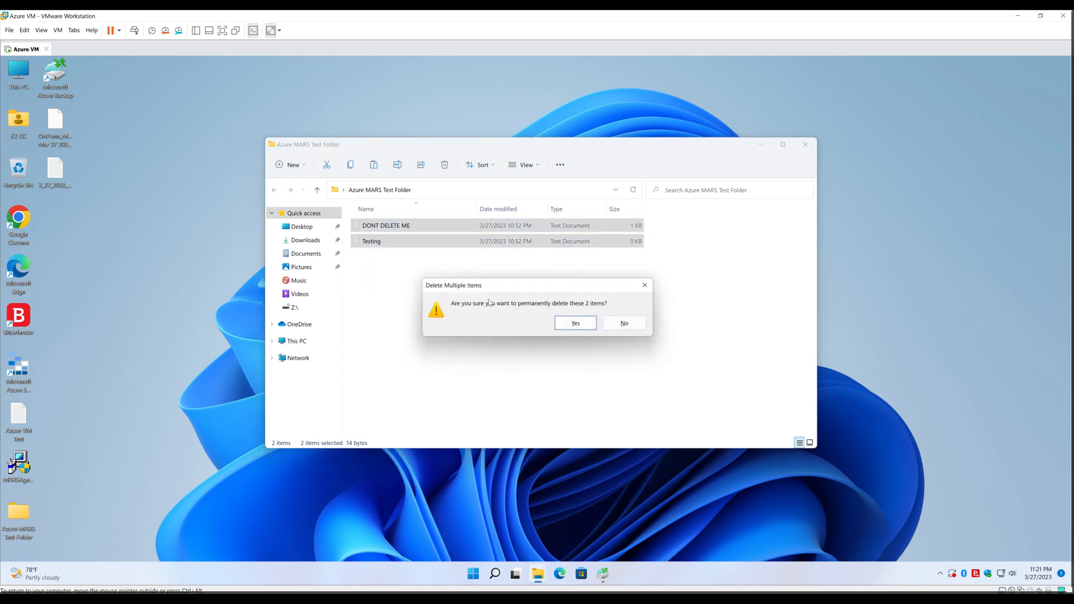
{"action": "key", "text": "Return"}
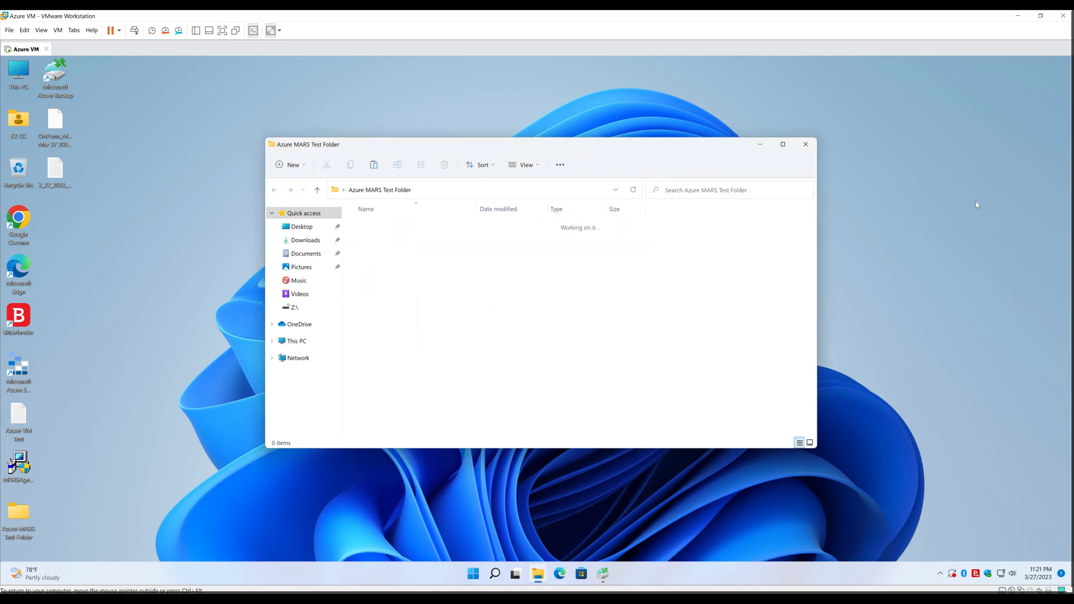
{"action": "left_click", "coordinate": [804, 145]}
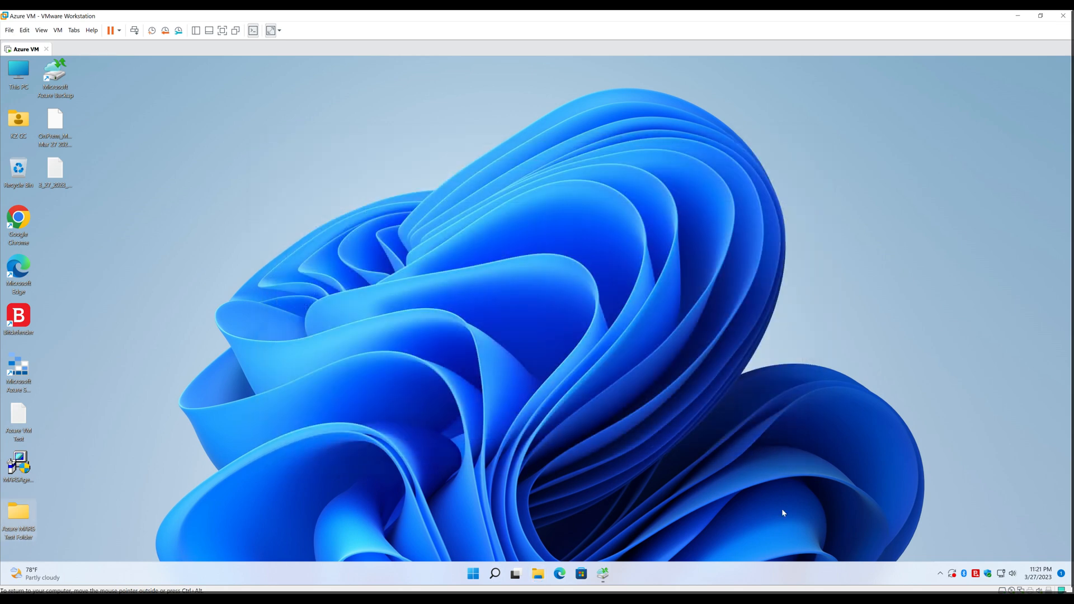
{"action": "left_click", "coordinate": [600, 582]}
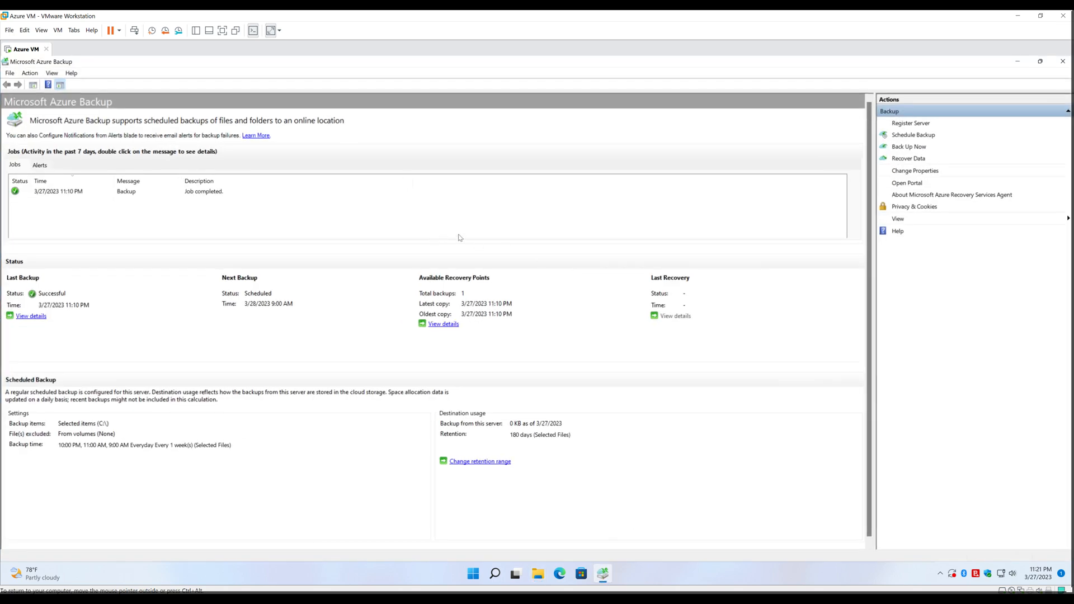
Recover individual files to this server by mounting the C:\ 3/27/2023 11:10 PM point as E:
{"action": "left_click", "coordinate": [909, 159]}
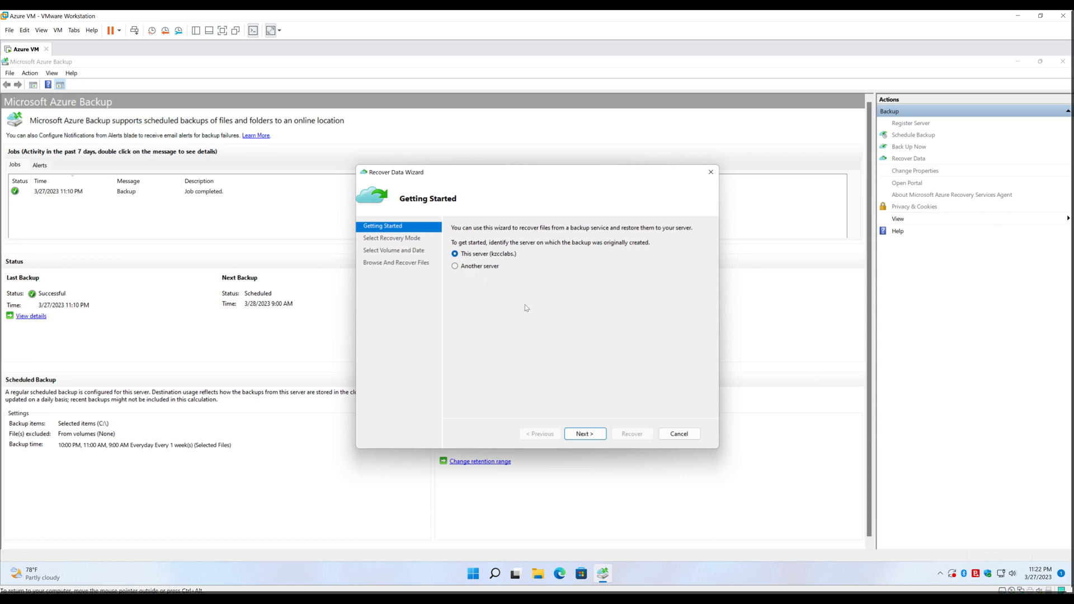
{"action": "left_click", "coordinate": [599, 435]}
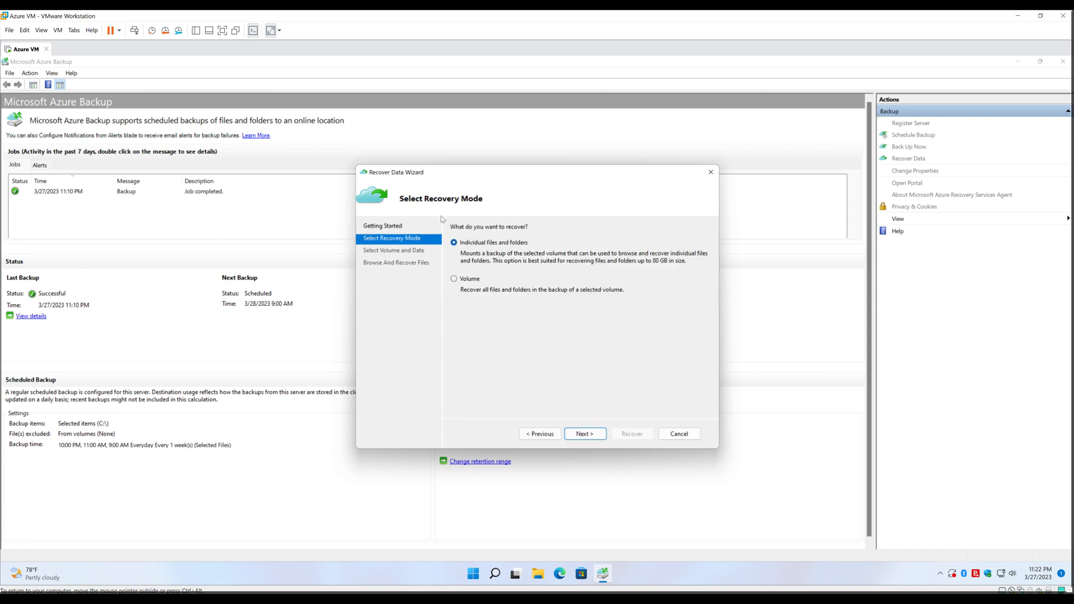
{"action": "left_click", "coordinate": [595, 440]}
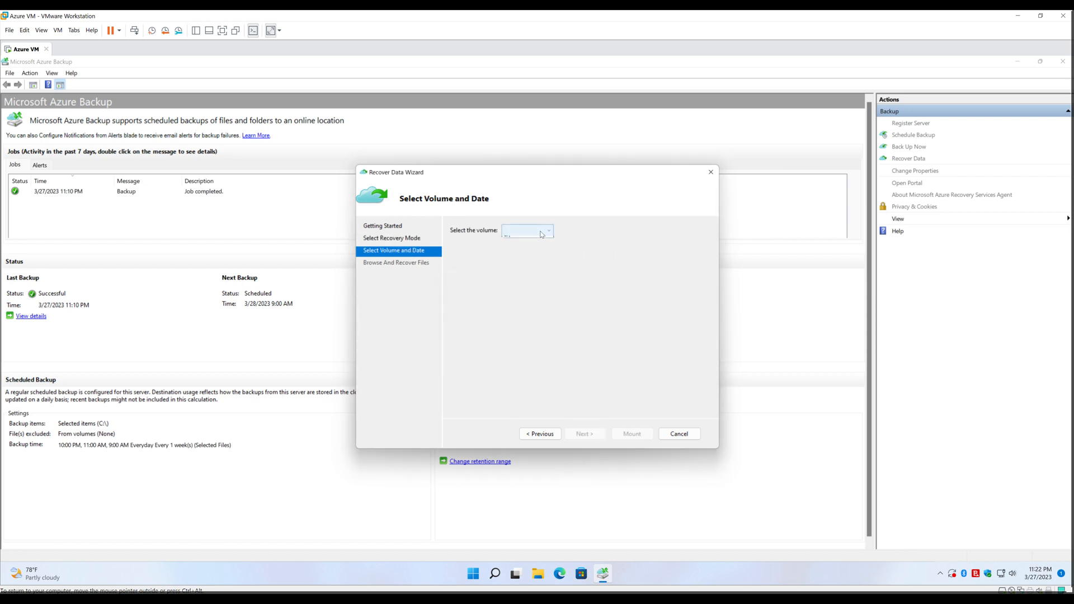
{"action": "left_click", "coordinate": [542, 234]}
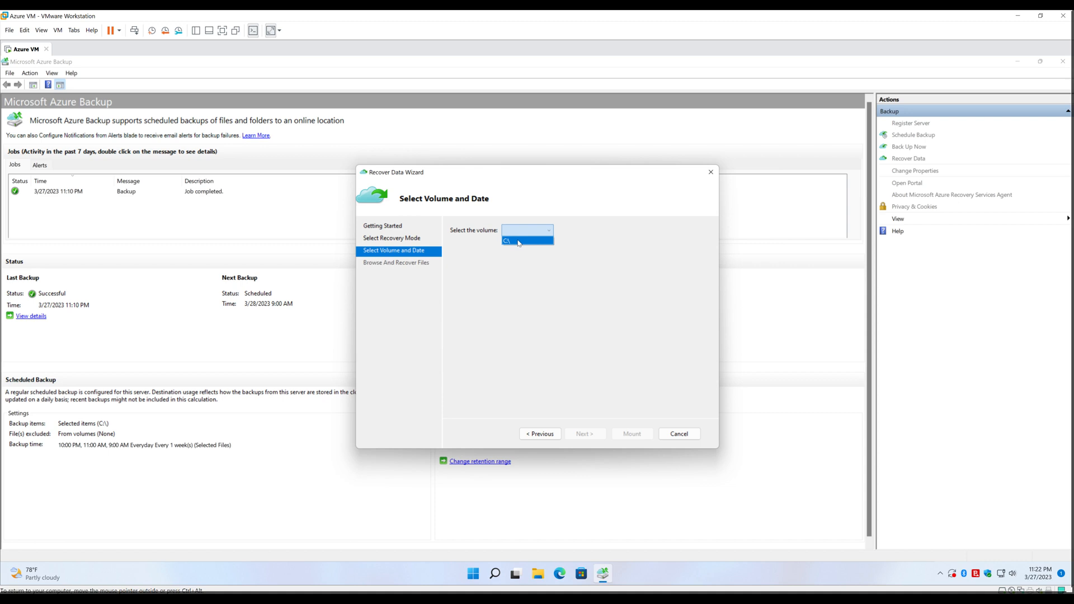
{"action": "left_click", "coordinate": [519, 242]}
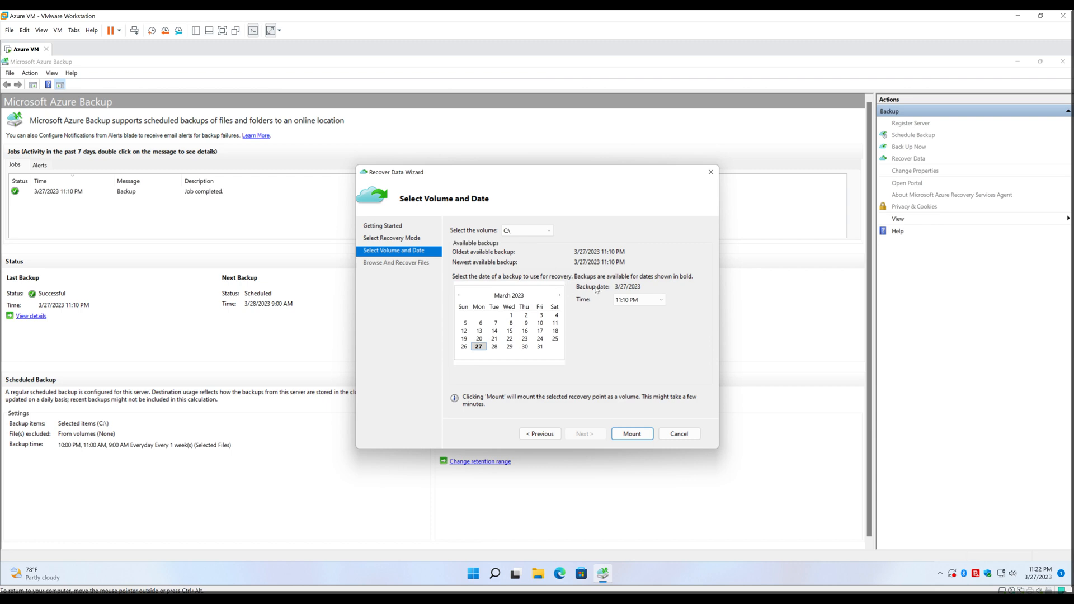
{"action": "left_click", "coordinate": [632, 434]}
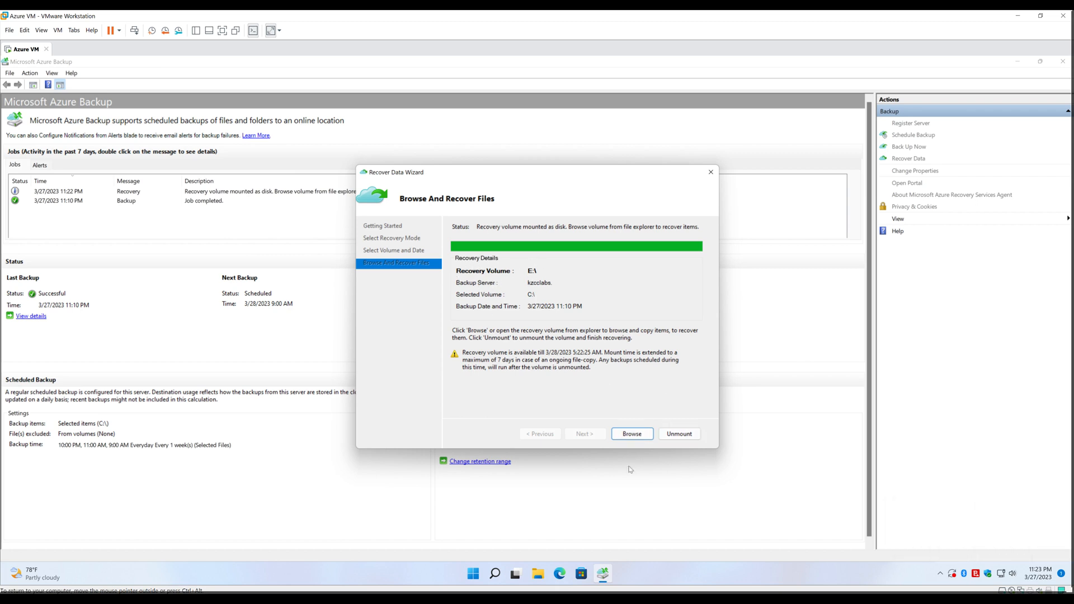
{"action": "left_click", "coordinate": [641, 432]}
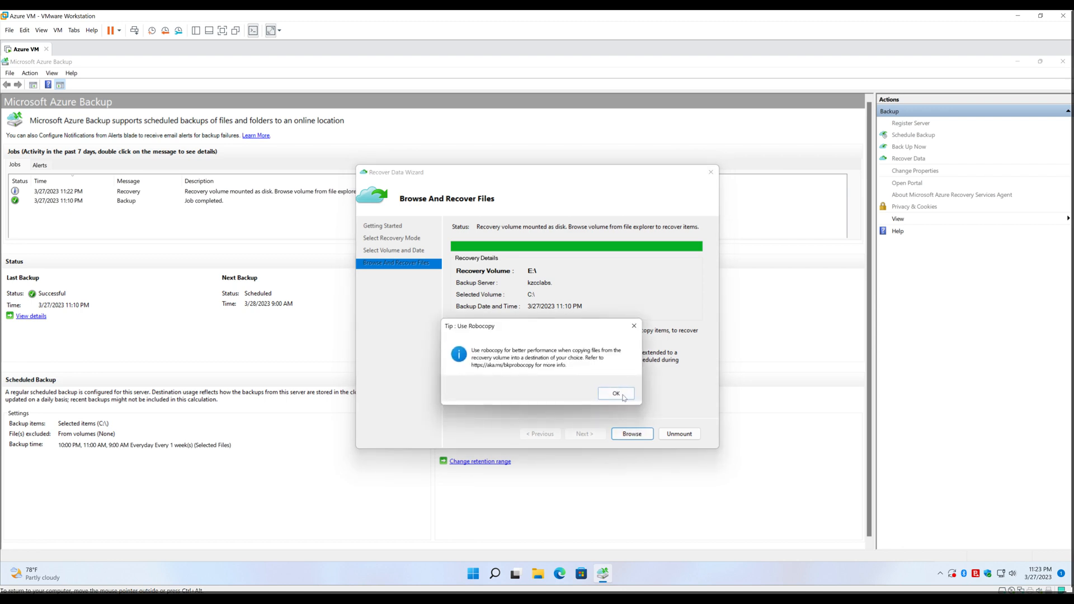
{"action": "left_click", "coordinate": [621, 397]}
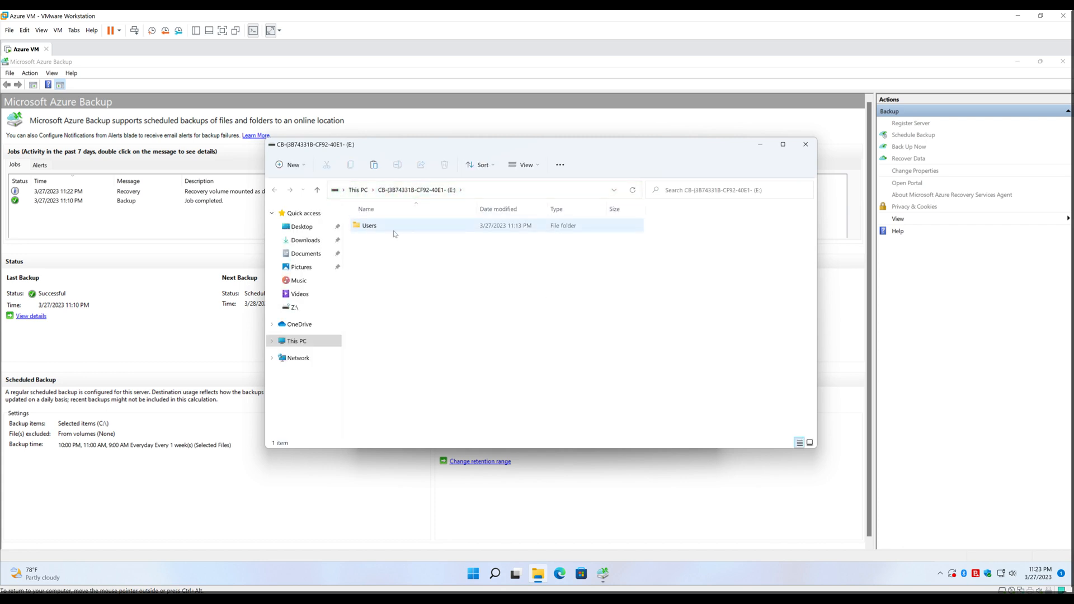
Browse E: to the user's Desktop\Azure MARS Test Folder and copy DONT DELETE ME and Testing
{"action": "left_click", "coordinate": [395, 232]}
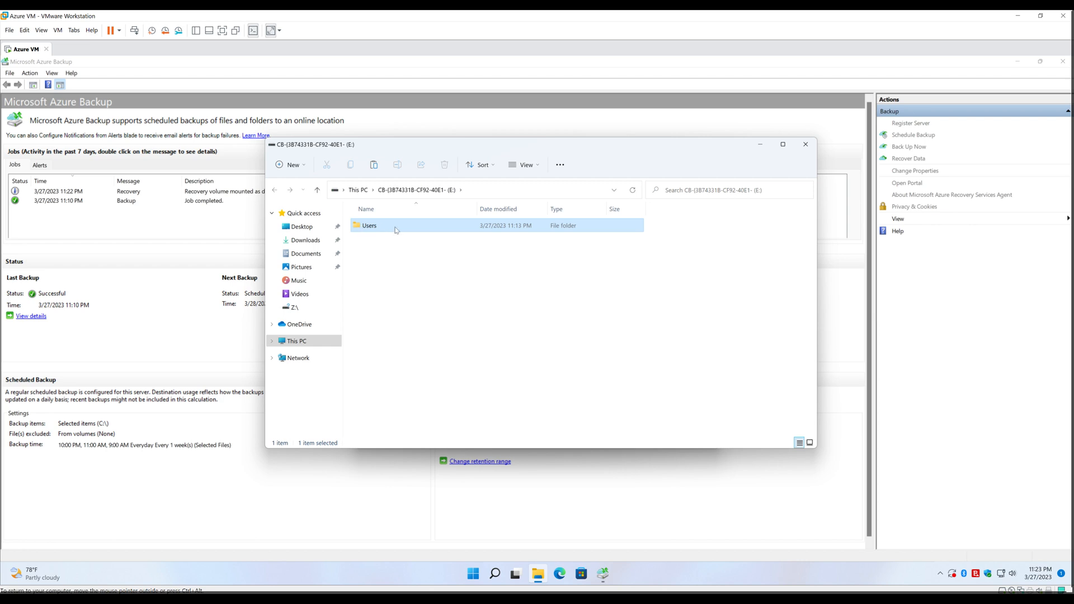
{"action": "double_click", "coordinate": [365, 230]}
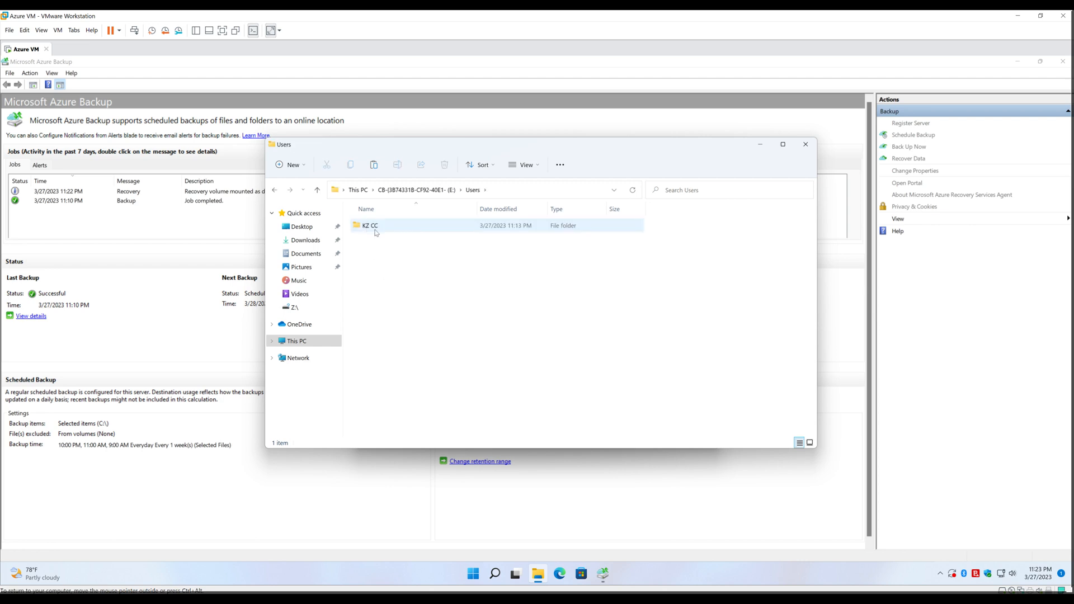
{"action": "double_click", "coordinate": [374, 229]}
{"action": "double_click", "coordinate": [374, 225]}
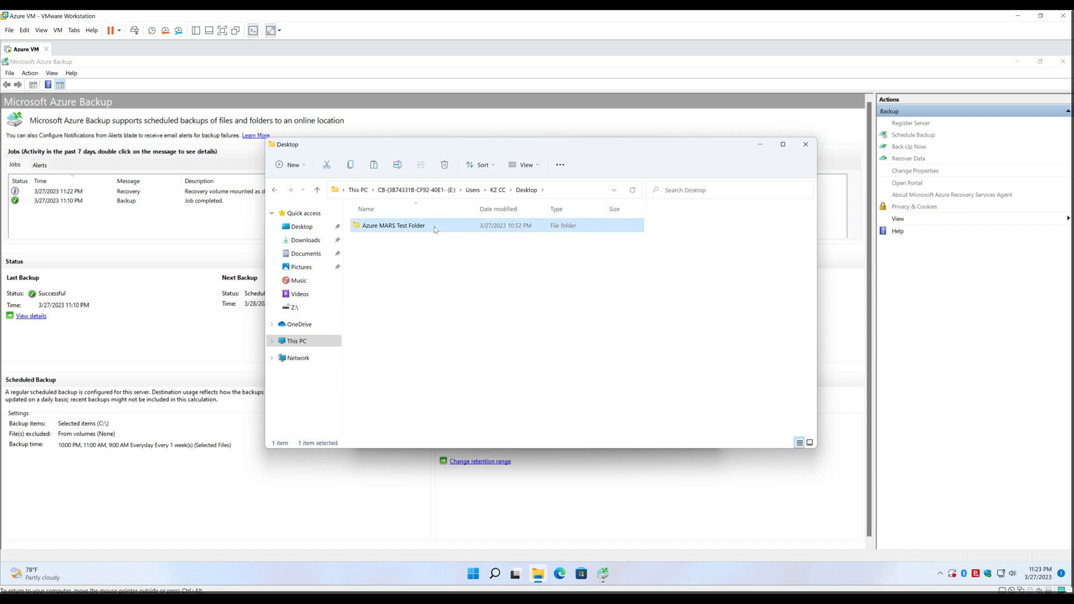
{"action": "double_click", "coordinate": [436, 230]}
{"action": "left_click_drag", "start_coordinate": [529, 307], "coordinate": [457, 284]}
{"action": "left_click_drag", "start_coordinate": [458, 284], "coordinate": [401, 227]}
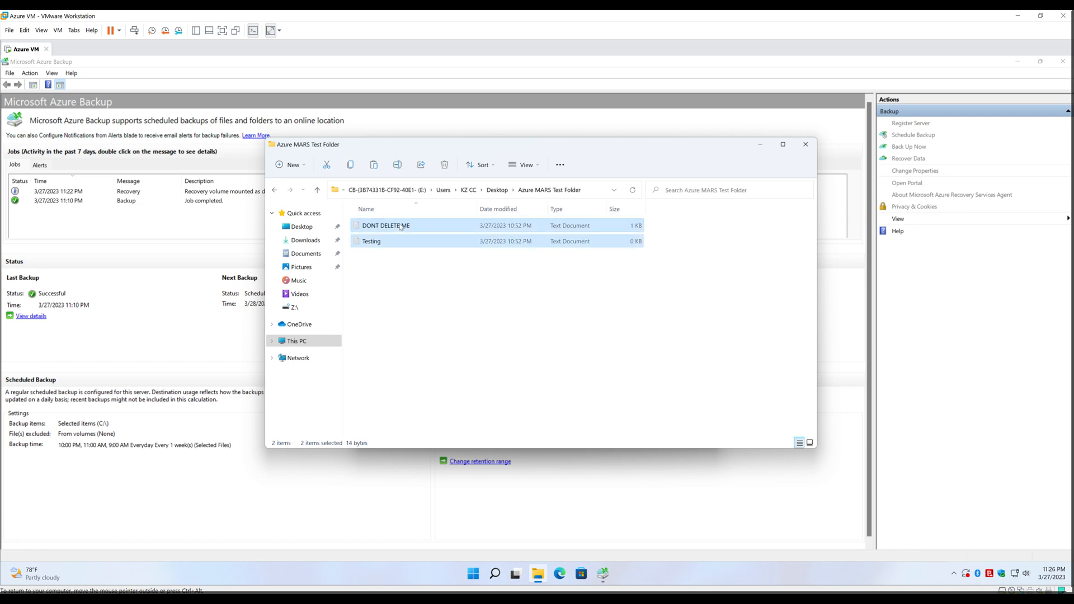
{"action": "right_click", "coordinate": [400, 227]}
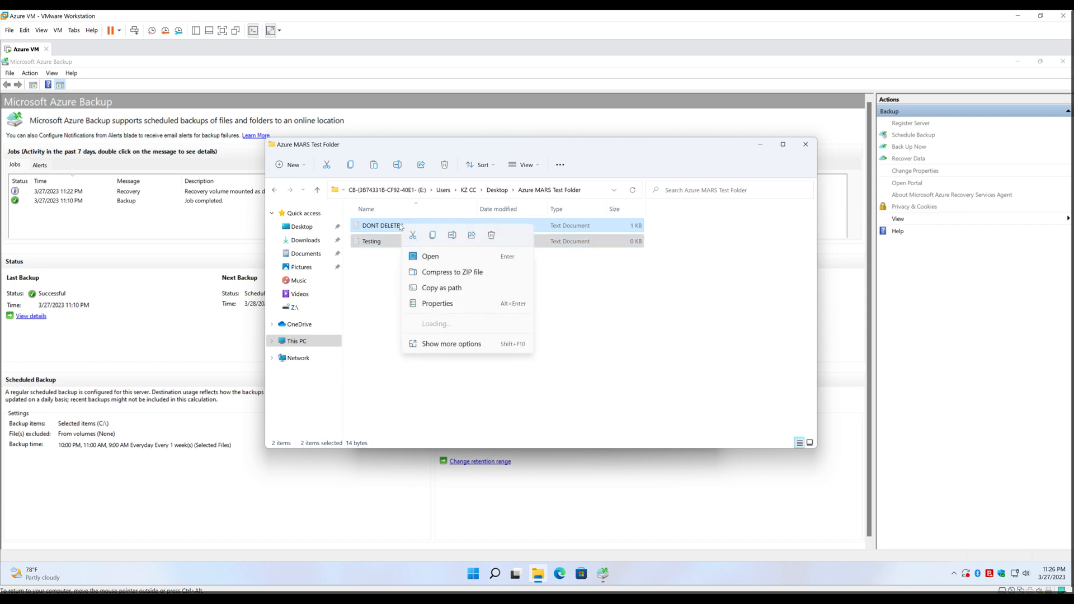
{"action": "left_click", "coordinate": [428, 349]}
{"action": "left_click", "coordinate": [447, 453]}
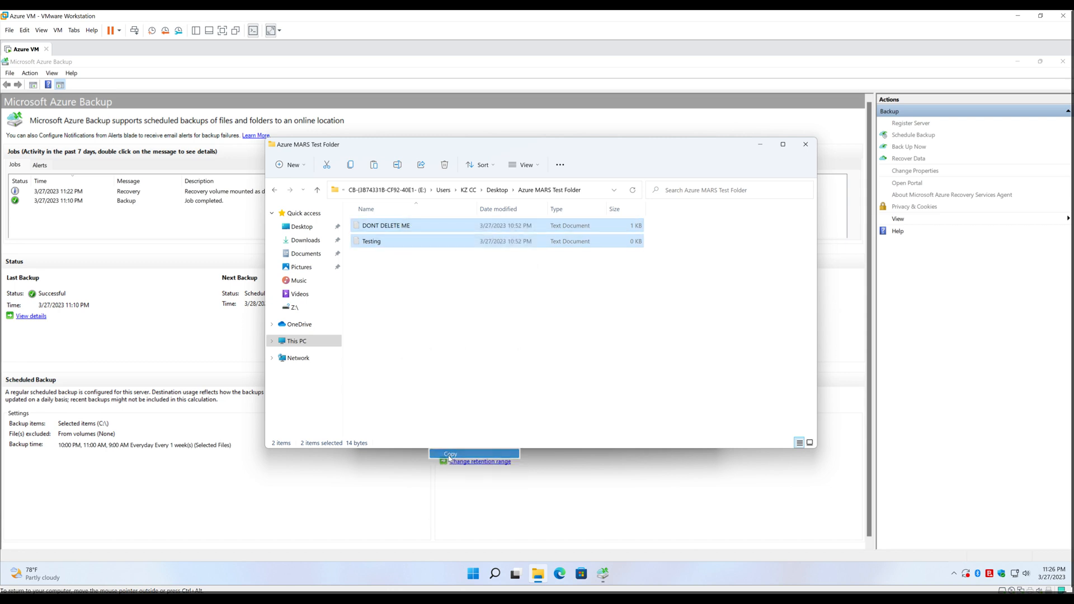
Paste both recovered files into the local Azure MARS Test Folder on the desktop
{"action": "left_click", "coordinate": [1071, 573]}
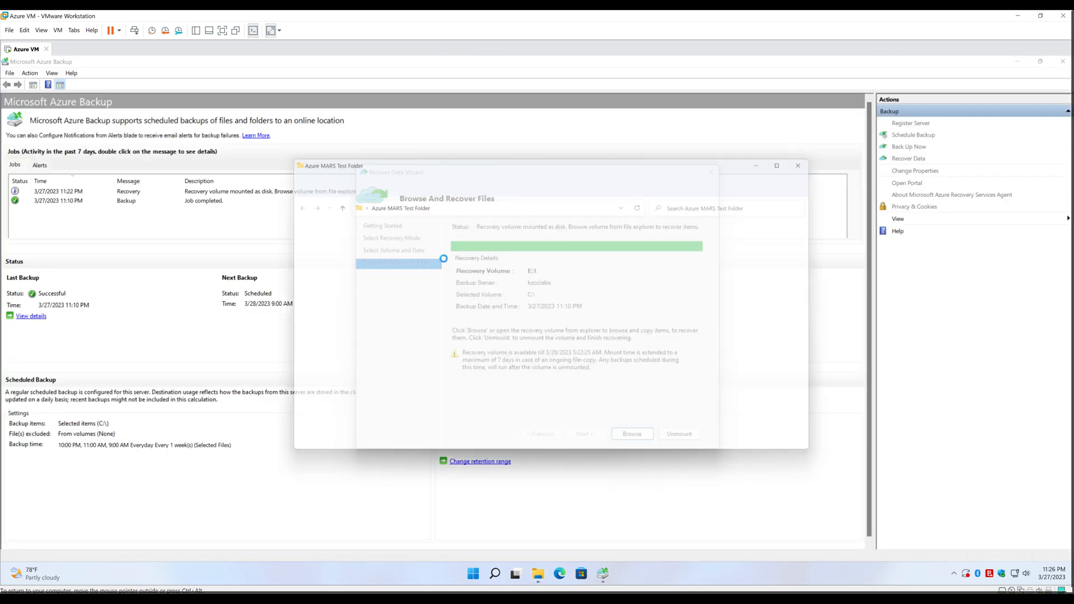
{"action": "right_click", "coordinate": [441, 263]}
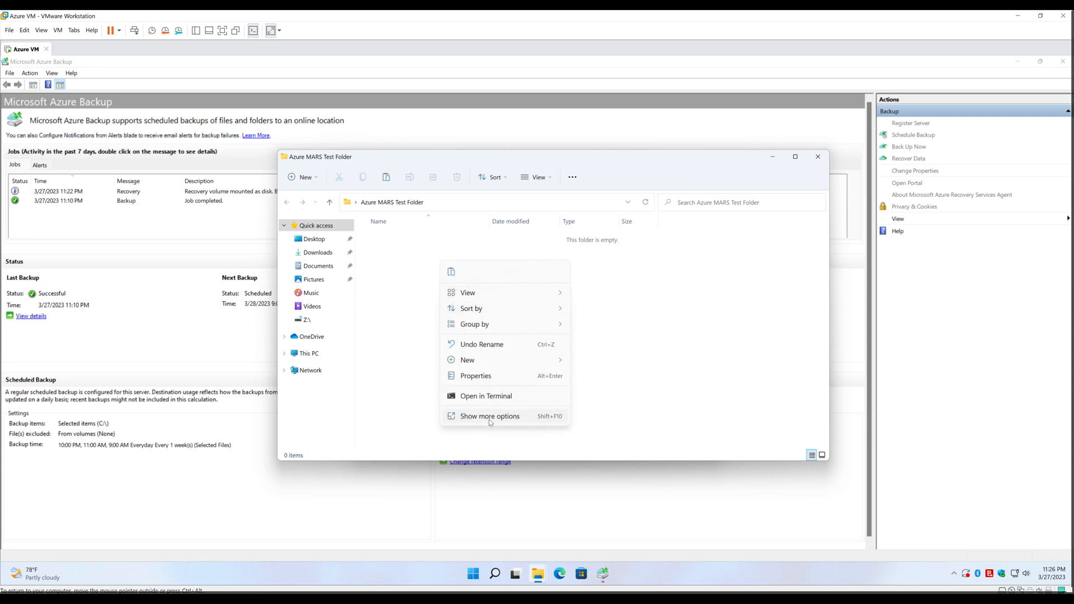
{"action": "left_click", "coordinate": [489, 417]}
{"action": "left_click", "coordinate": [520, 336]}
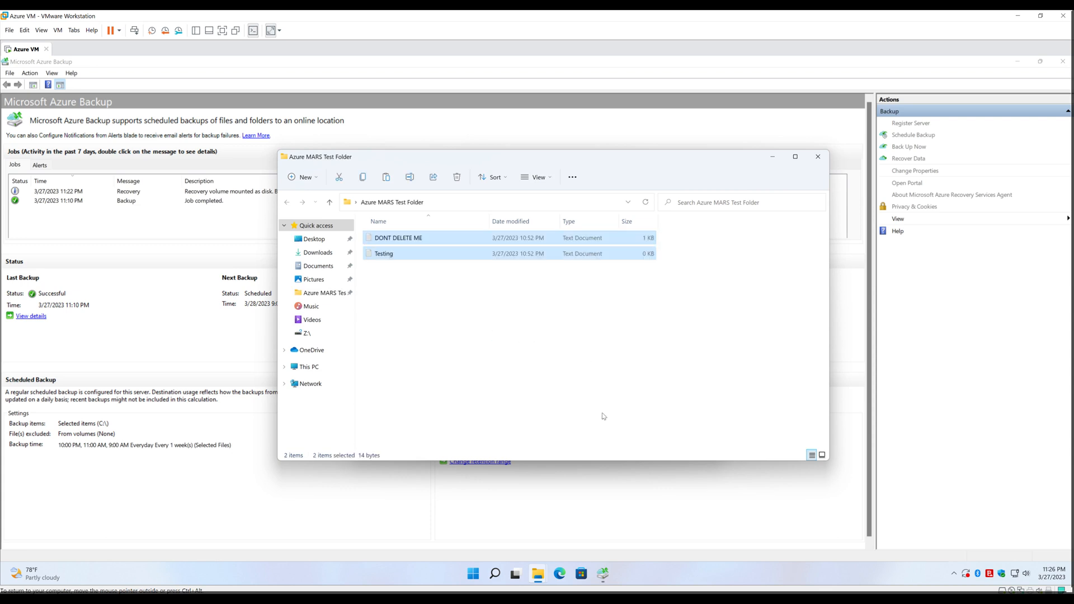
Unmount the recovery volume and confirm E: no longer appears under This PC
{"action": "left_click", "coordinate": [603, 574]}
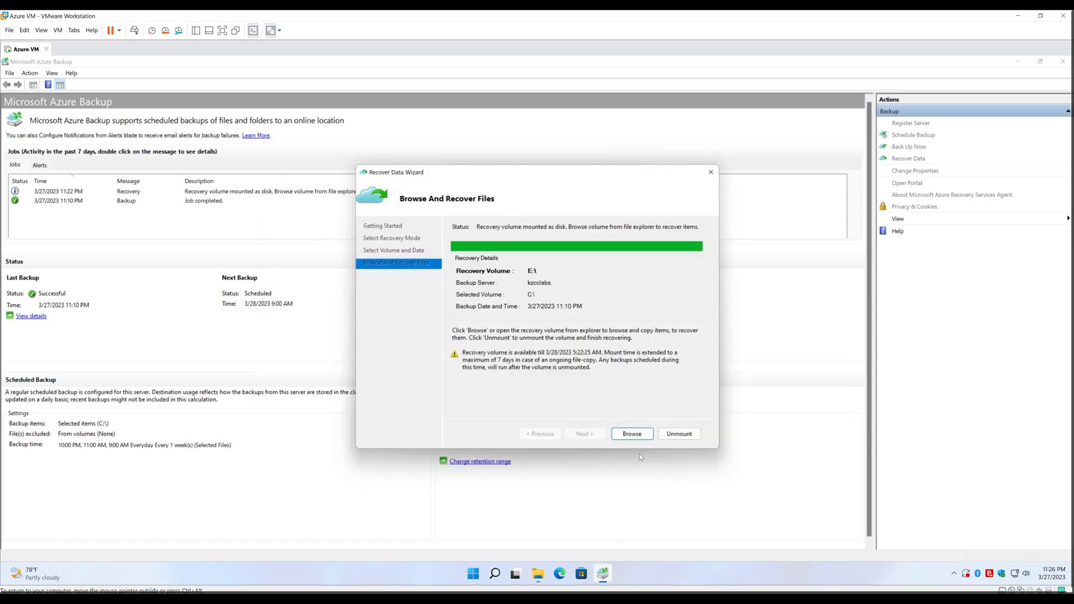
{"action": "left_click", "coordinate": [676, 435]}
{"action": "left_click", "coordinate": [568, 394]}
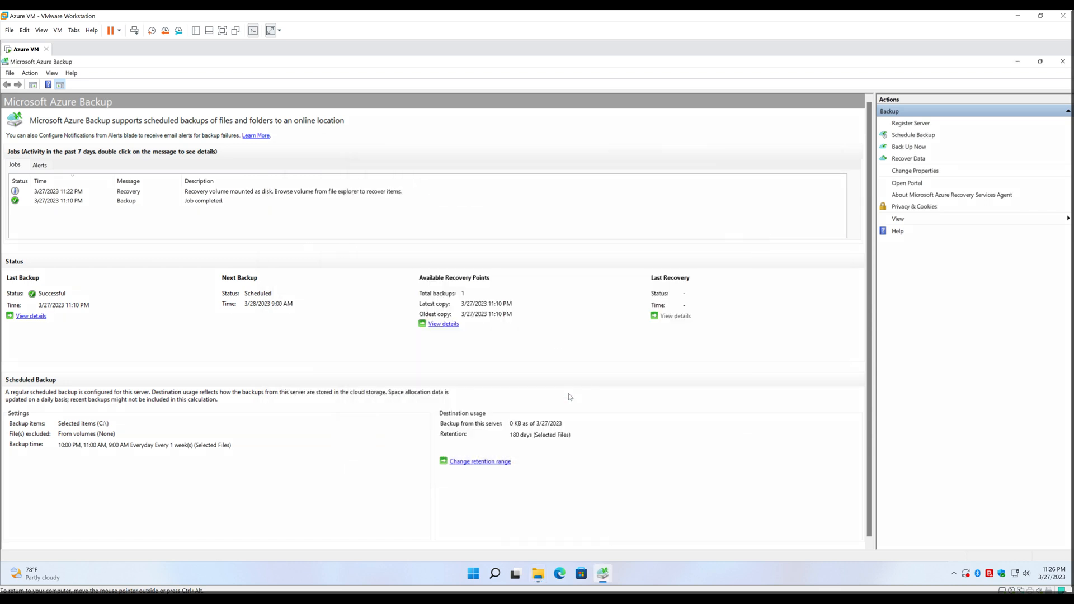
{"action": "left_click", "coordinate": [538, 573]}
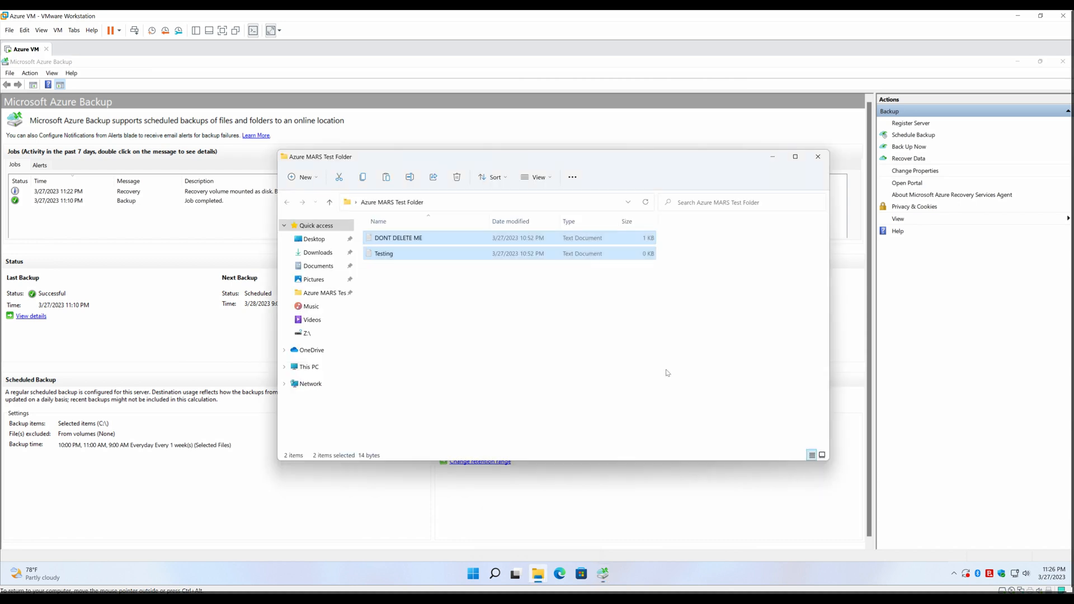
{"action": "left_click", "coordinate": [295, 354]}
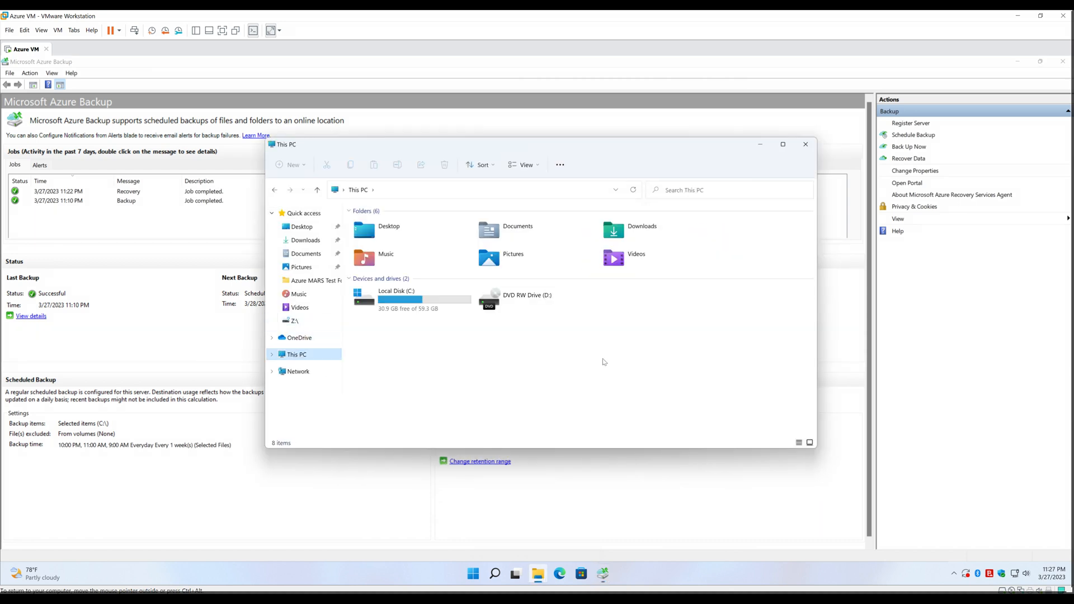
Close the This PC window and select the completed 11:22 PM Recovery job in Azure Backup
{"action": "left_click", "coordinate": [806, 145]}
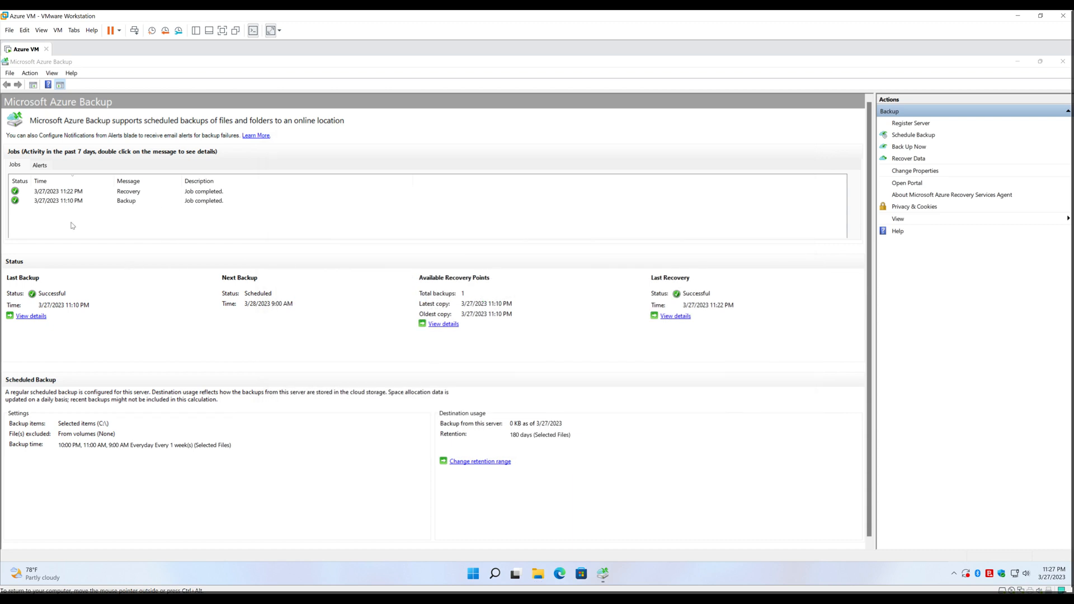
{"action": "left_click", "coordinate": [71, 225]}
{"action": "left_click", "coordinate": [136, 192]}
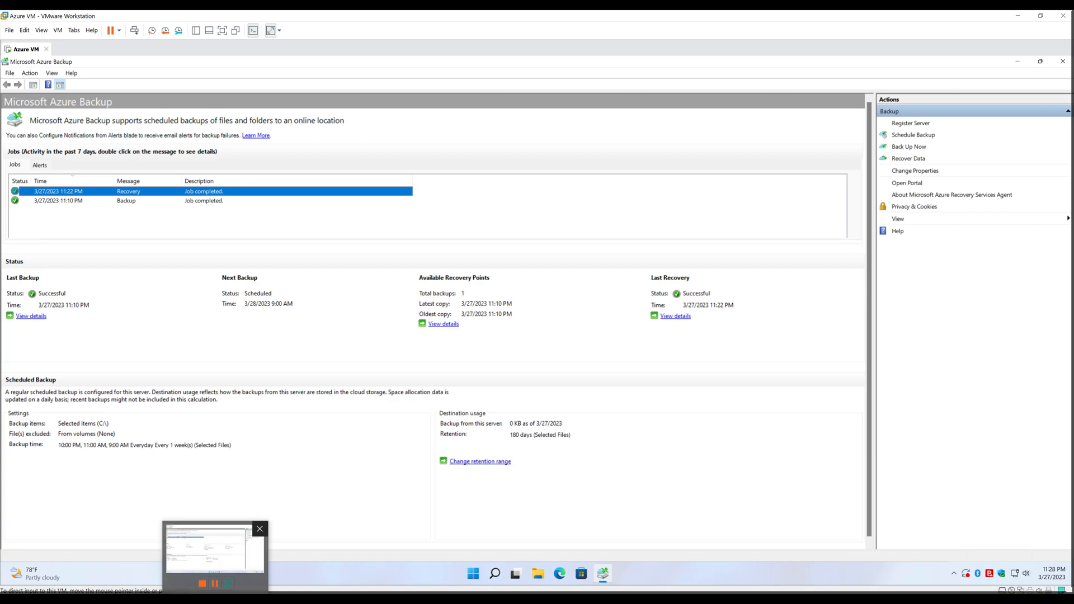
Open the KZCCLABS. server under OnPrem Backup Infrastructure > Azure Backup Agent in the portal
{"action": "mouse_move", "coordinate": [136, 597]}
{"action": "left_click", "coordinate": [136, 563]}
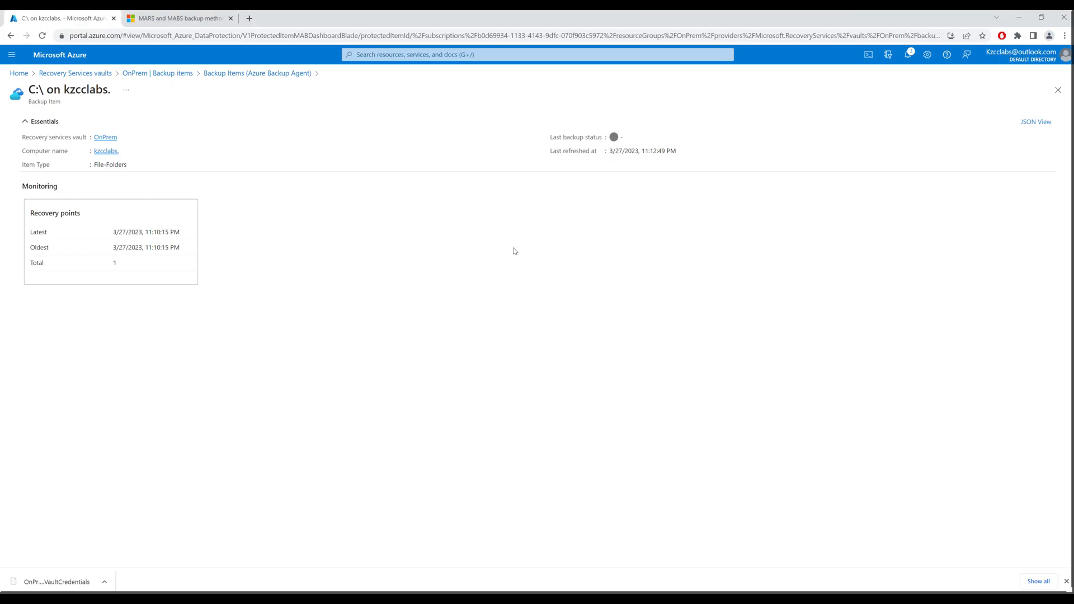
{"action": "left_click", "coordinate": [136, 74]}
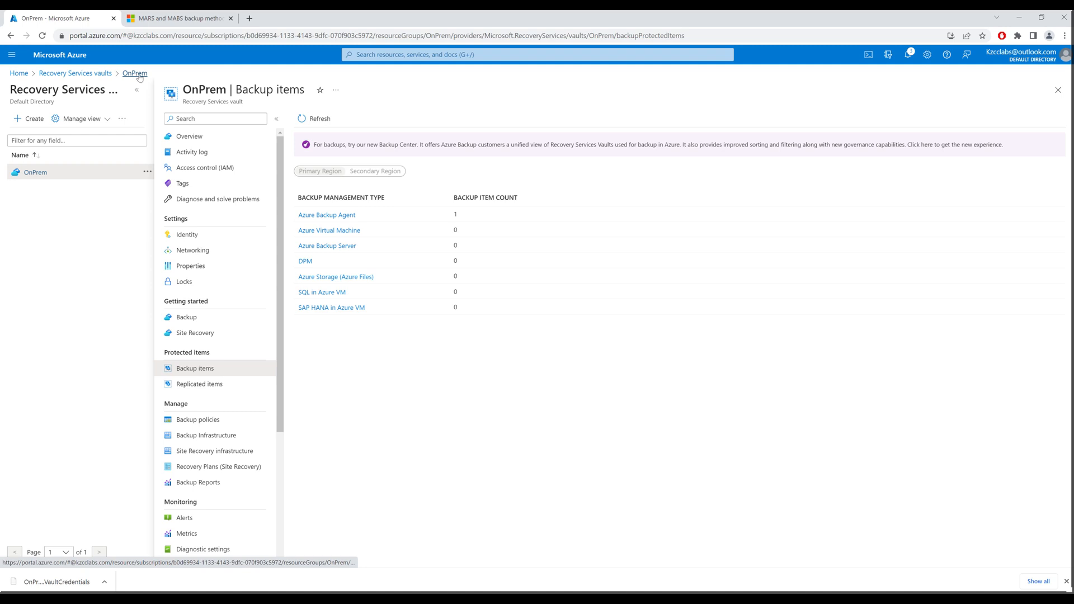
{"action": "left_click", "coordinate": [219, 435]}
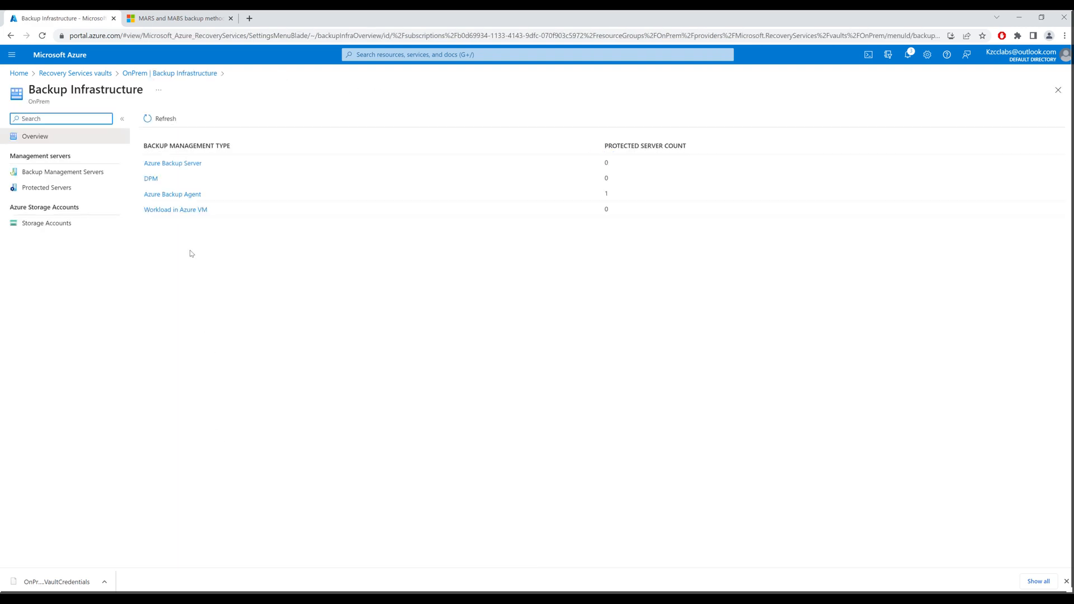
{"action": "left_click", "coordinate": [174, 195]}
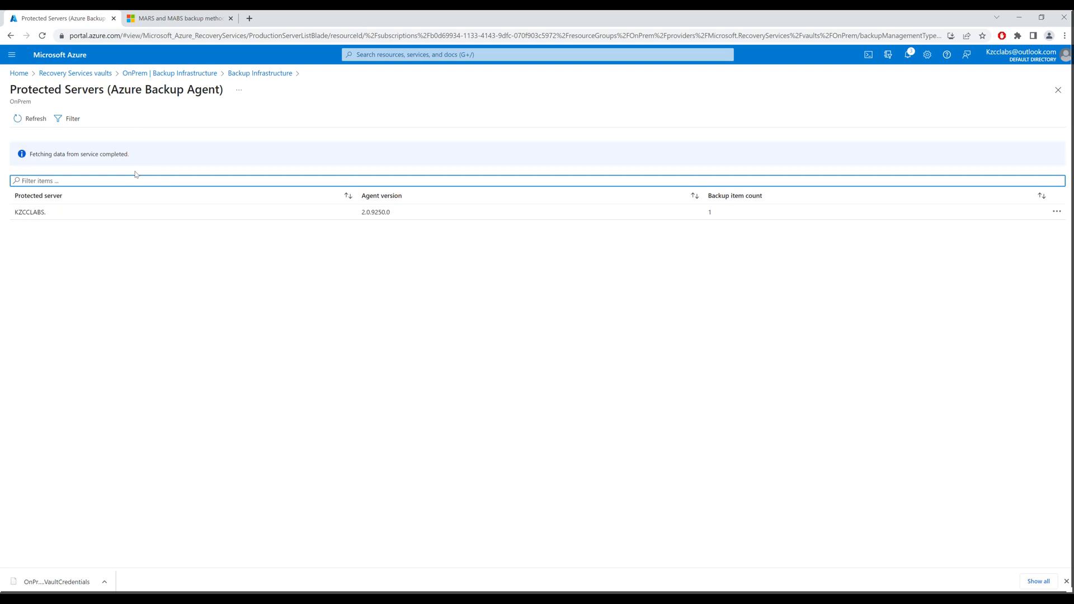
{"action": "left_click", "coordinate": [76, 218]}
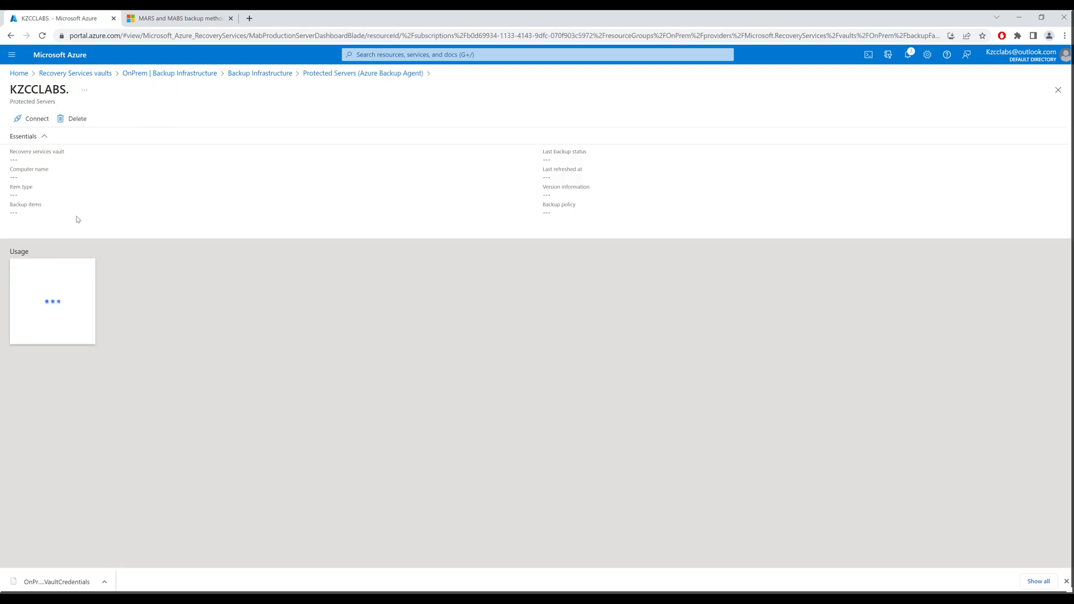
Attempt deleting the server registration with name KZCCLABS., reason Others, and data-loss acknowledgement ticked
{"action": "left_click", "coordinate": [74, 119]}
{"action": "left_click", "coordinate": [70, 176]}
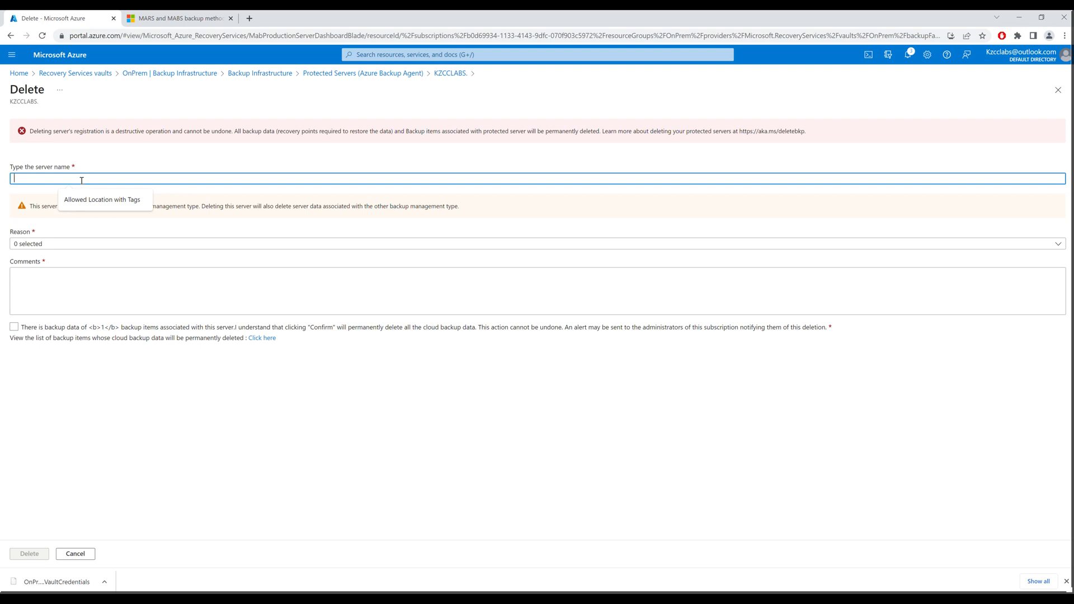
{"action": "type", "text": "t"}
{"action": "left_click_drag", "start_coordinate": [38, 192], "coordinate": [69, 194]}
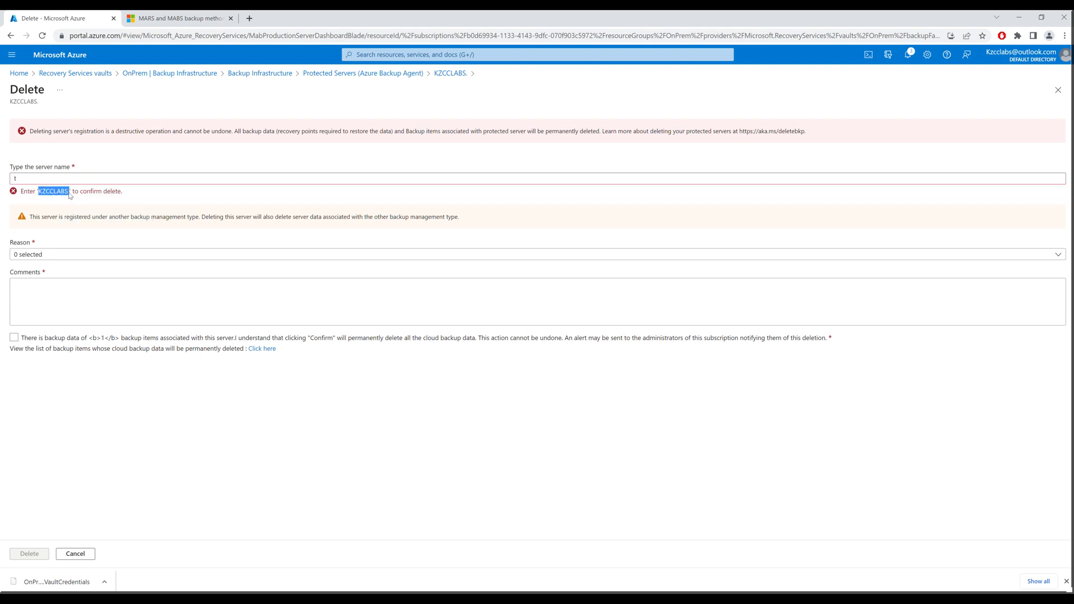
{"action": "left_click", "coordinate": [37, 178]}
{"action": "key", "text": "ctrl+a"}
{"action": "key", "text": "ctrl+v"}
{"action": "left_click", "coordinate": [67, 246]}
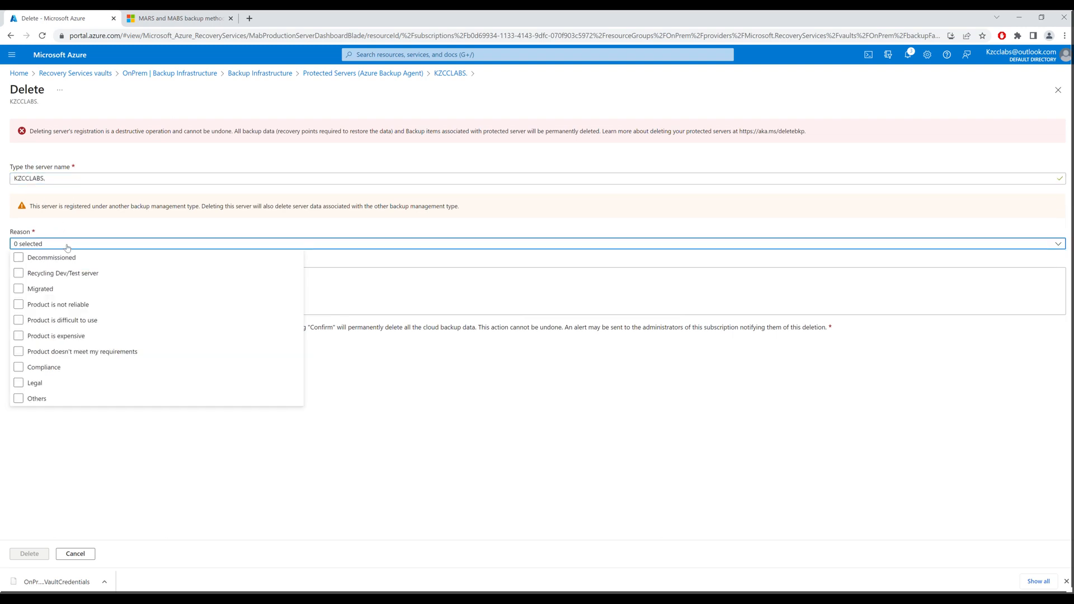
{"action": "left_click", "coordinate": [28, 400]}
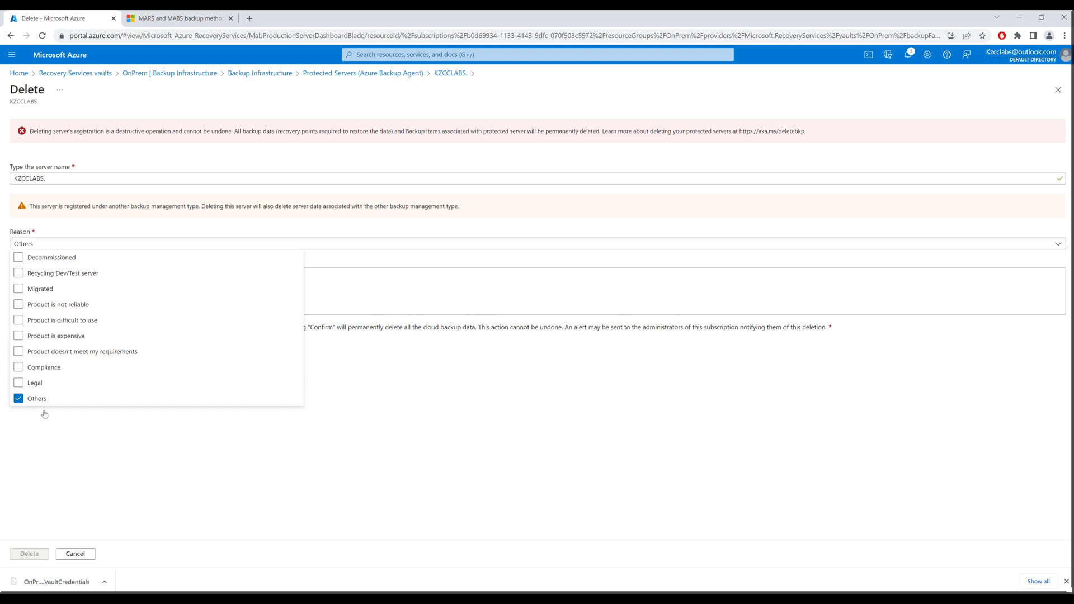
{"action": "left_click", "coordinate": [52, 459]}
{"action": "left_click", "coordinate": [61, 288]}
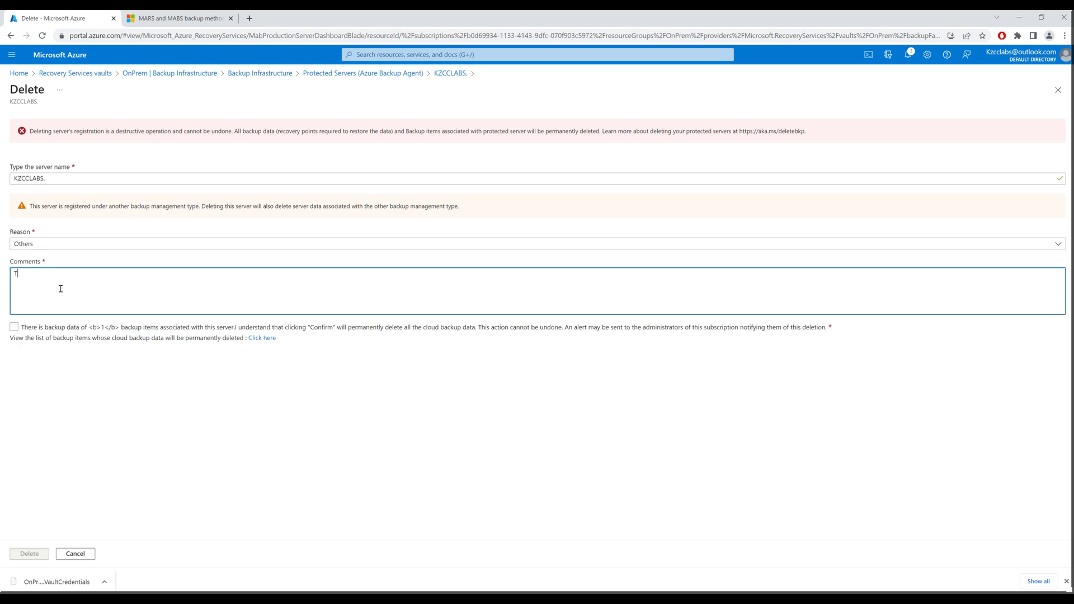
{"action": "left_click", "coordinate": [14, 328]}
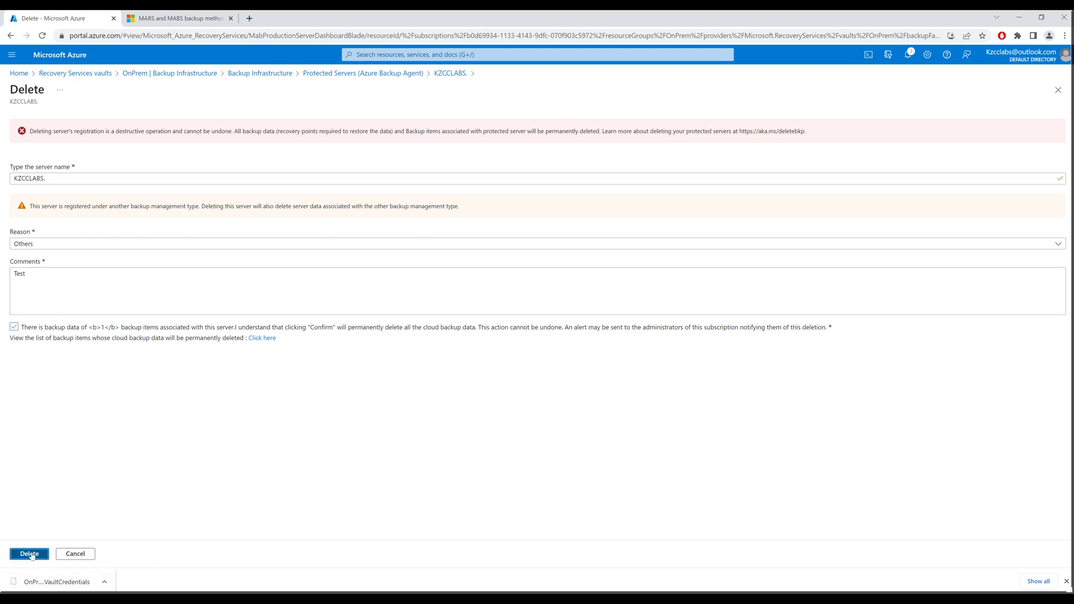
{"action": "left_click", "coordinate": [30, 555]}
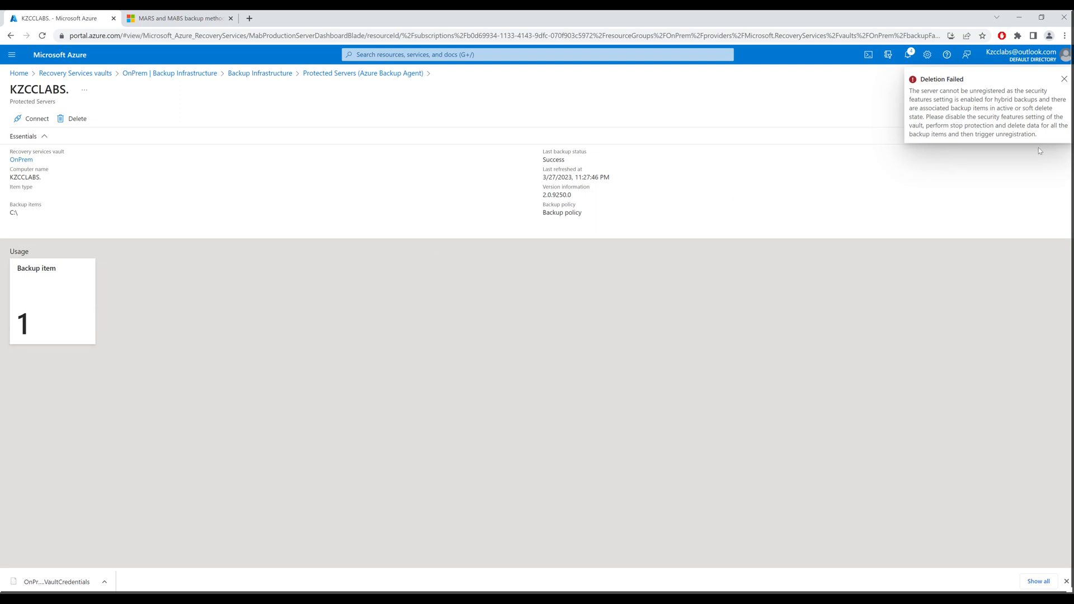
Disable soft delete for cloud and hybrid workloads in the OnPrem vault's Security Settings
{"action": "left_click", "coordinate": [1063, 79]}
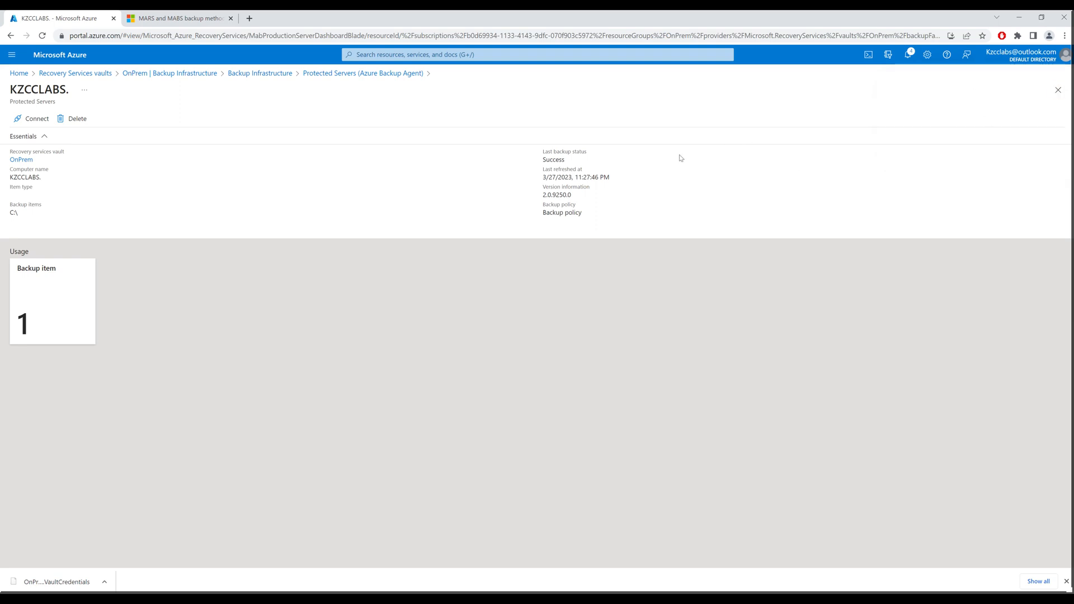
{"action": "left_click", "coordinate": [183, 73]}
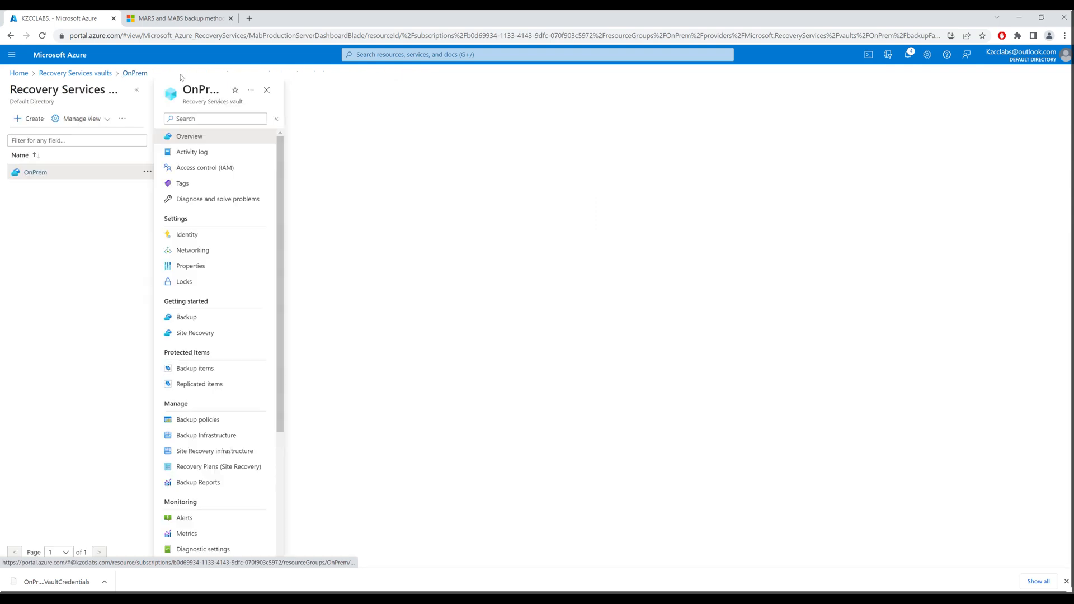
{"action": "left_click", "coordinate": [230, 374]}
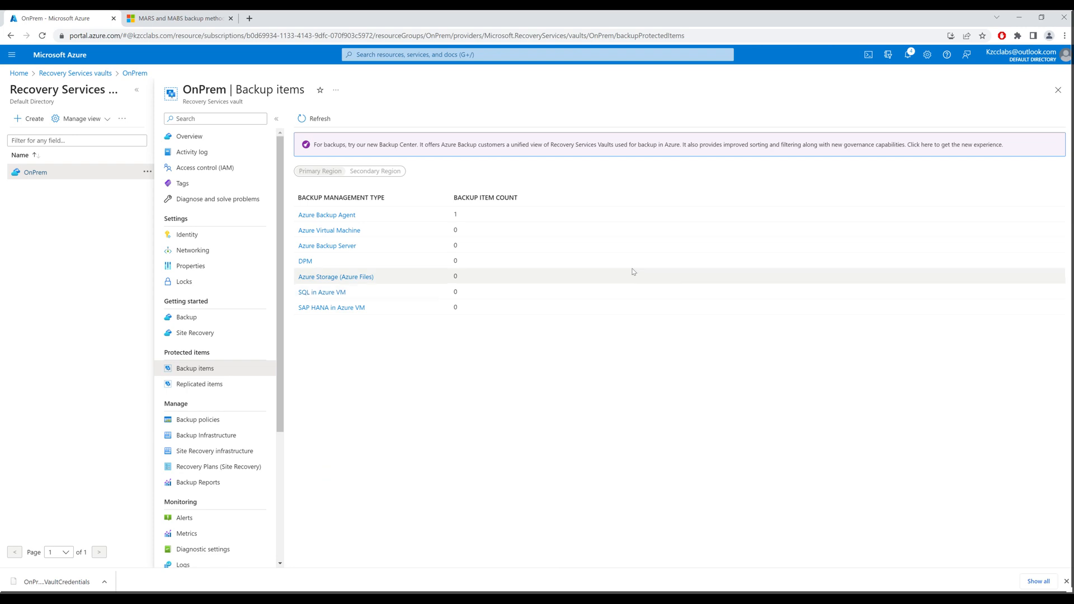
{"action": "left_click", "coordinate": [192, 267]}
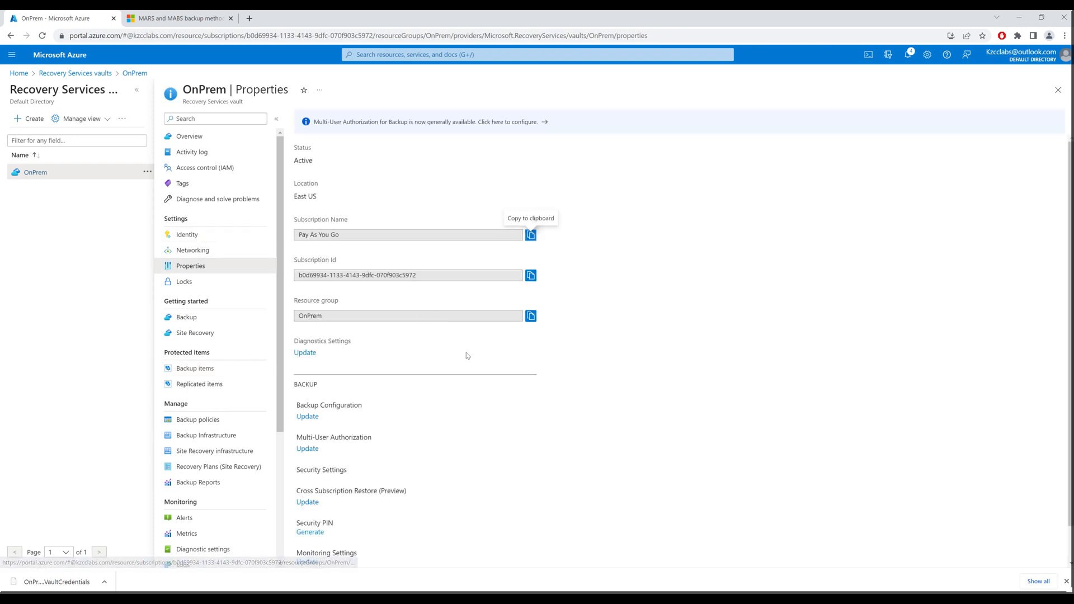
{"action": "scroll", "coordinate": [426, 448], "scroll_direction": "down", "scroll_amount": 1}
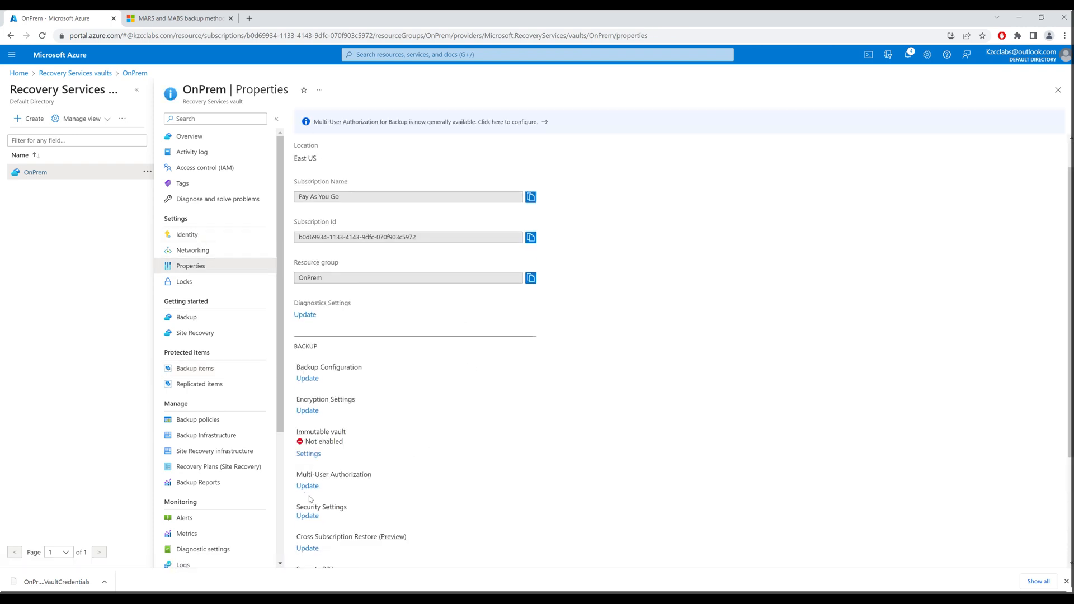
{"action": "left_click", "coordinate": [308, 516]}
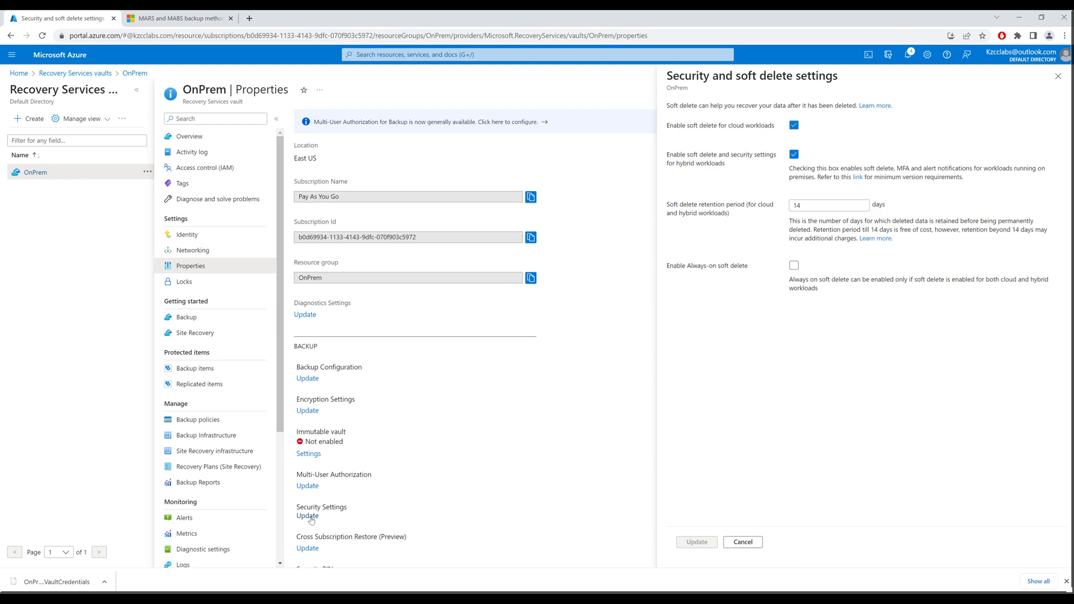
{"action": "left_click", "coordinate": [794, 126]}
{"action": "left_click", "coordinate": [793, 155]}
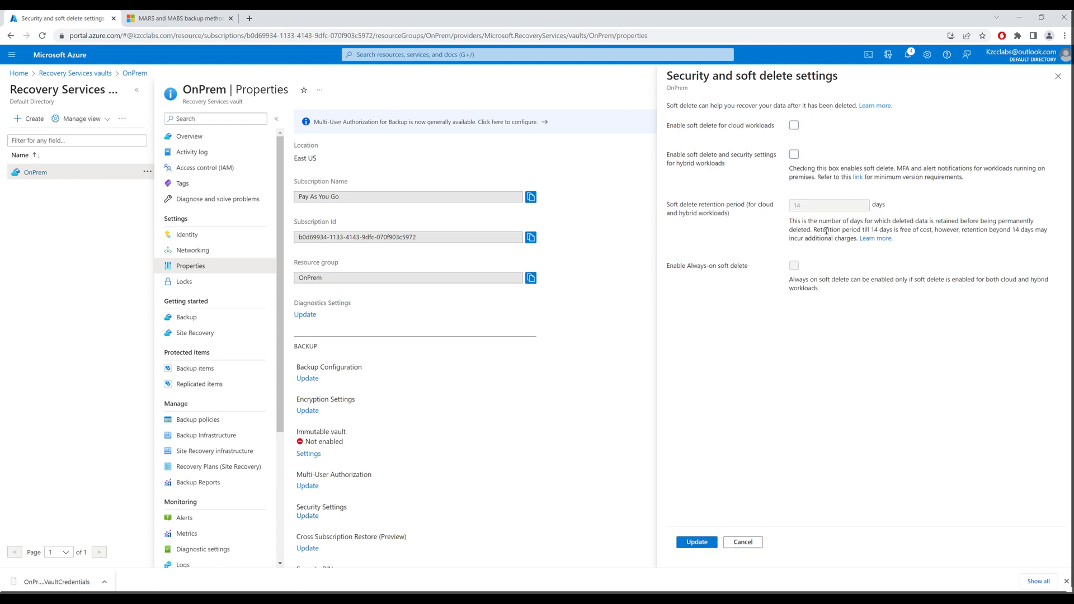
{"action": "left_click", "coordinate": [698, 542]}
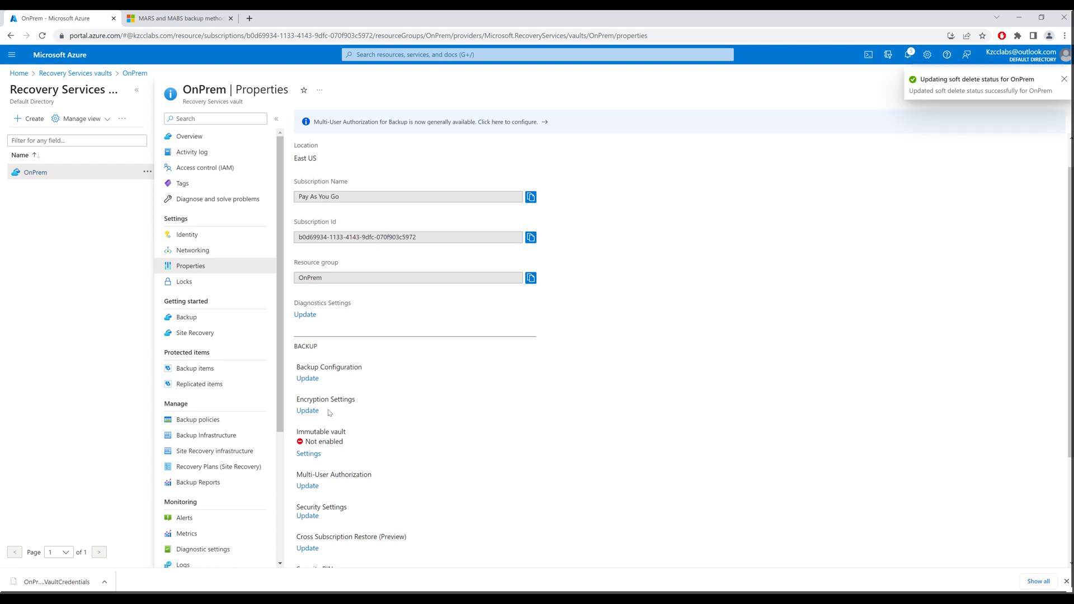
Open the protected server's delete form and confirm the name KZCCLABS. by pasting it
{"action": "left_click", "coordinate": [225, 439]}
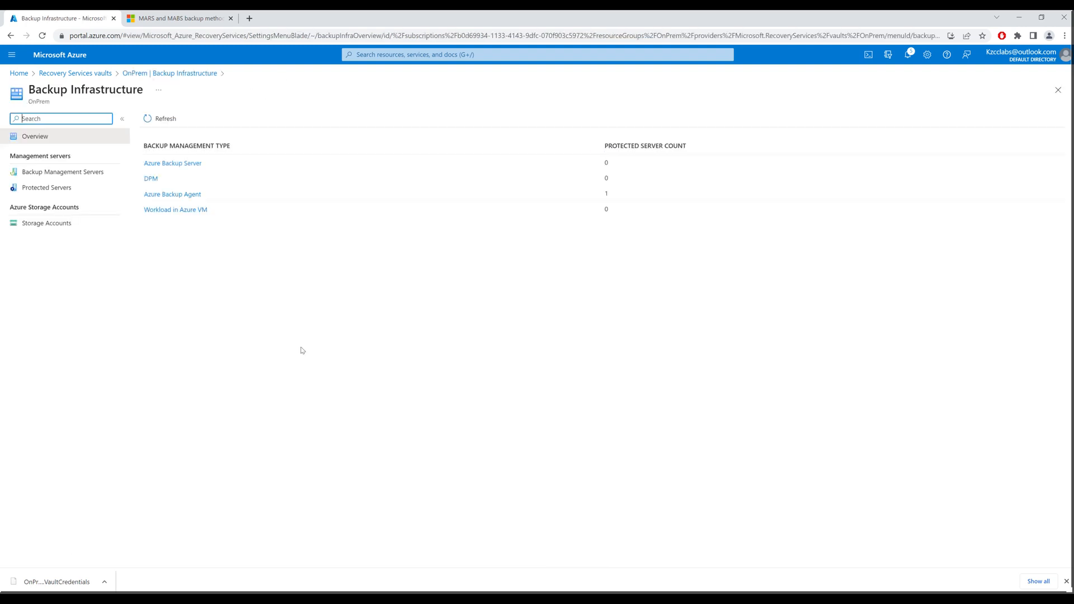
{"action": "left_click", "coordinate": [173, 194]}
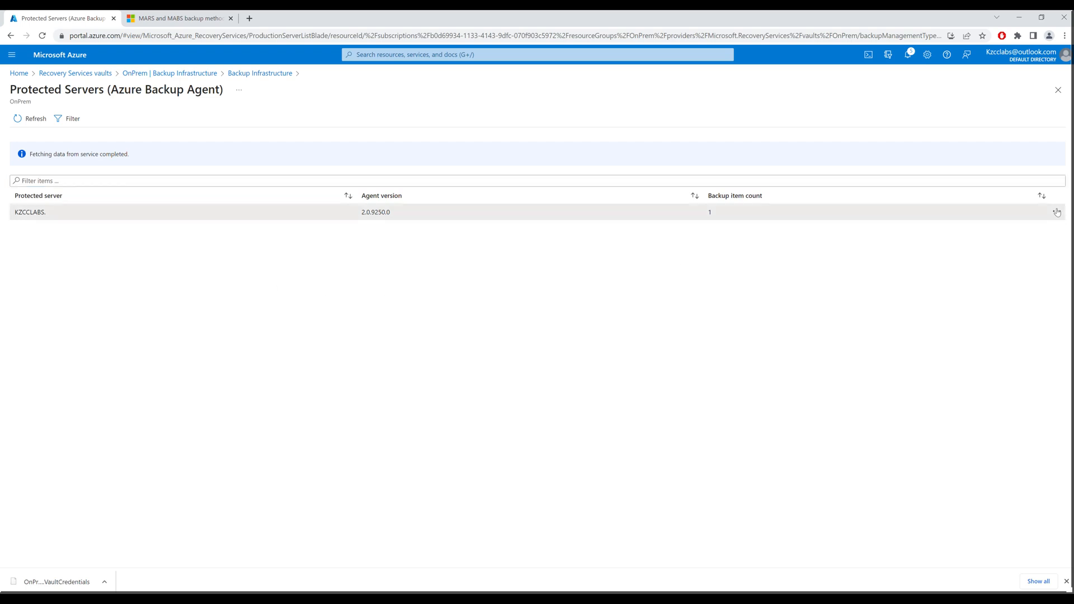
{"action": "left_click", "coordinate": [862, 212]}
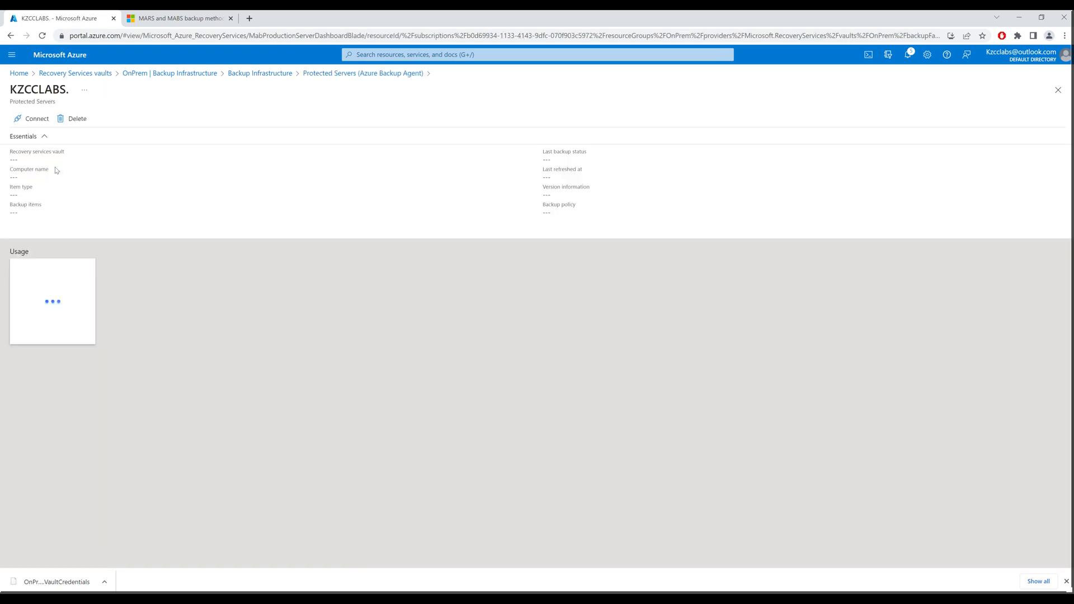
{"action": "left_click", "coordinate": [75, 120]}
{"action": "left_click", "coordinate": [77, 175]}
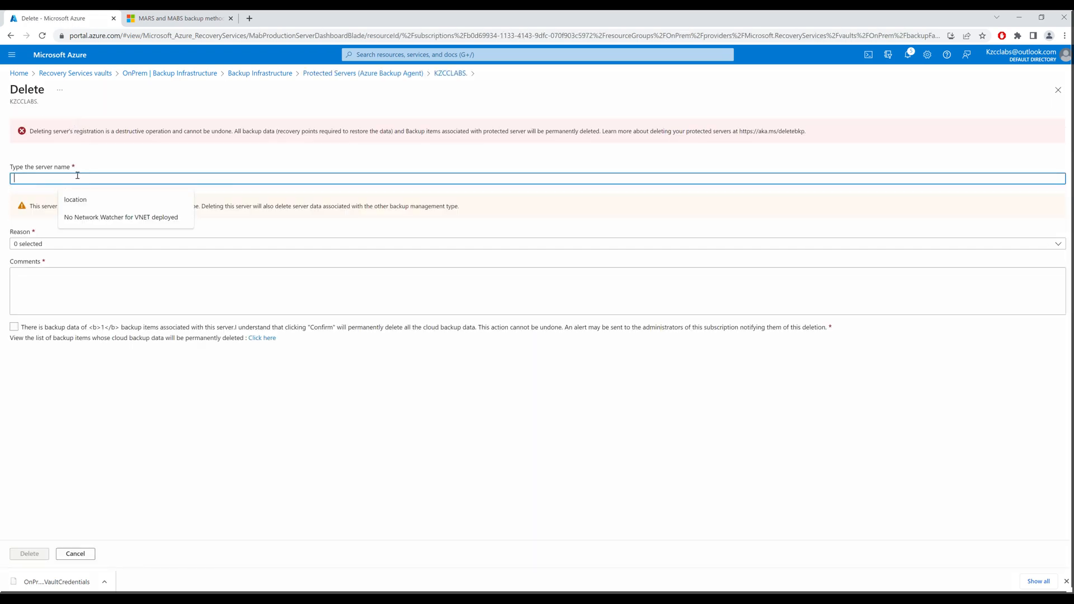
{"action": "type", "text": "kz"}
{"action": "left_click_drag", "start_coordinate": [38, 191], "coordinate": [69, 194]}
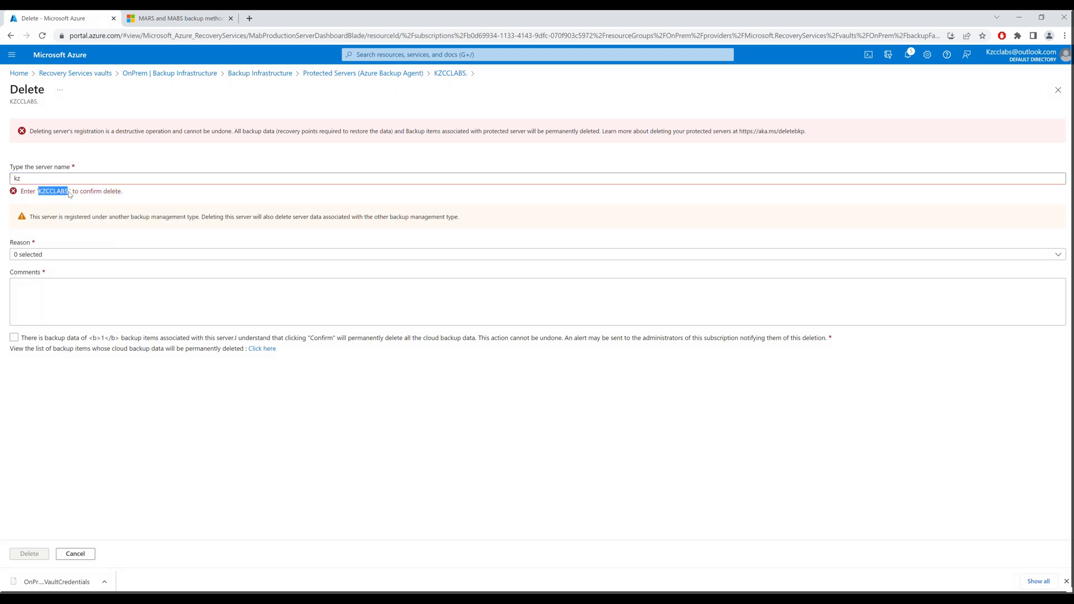
{"action": "key", "text": "ctrl+c"}
{"action": "left_click", "coordinate": [27, 176]}
{"action": "key", "text": "ctrl+a"}
{"action": "key", "text": "ctrl+v"}
Choose reason Others, comment 'Test', acknowledge data loss, and delete the registration
{"action": "left_click", "coordinate": [63, 245]}
{"action": "left_click", "coordinate": [19, 398]}
{"action": "left_click", "coordinate": [293, 295]}
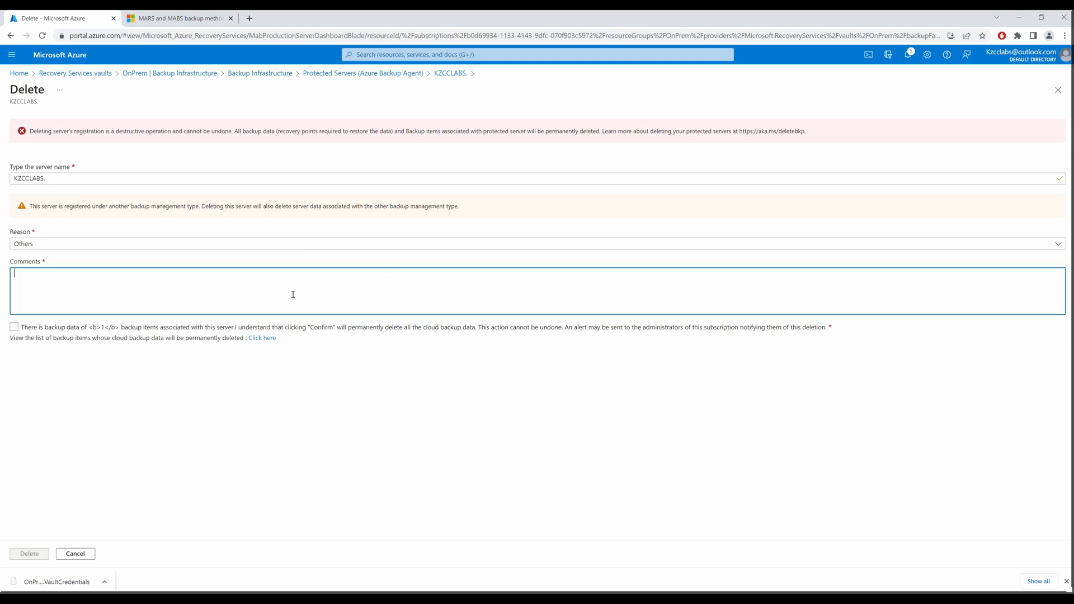
{"action": "type", "text": "Test"}
{"action": "left_click", "coordinate": [14, 327]}
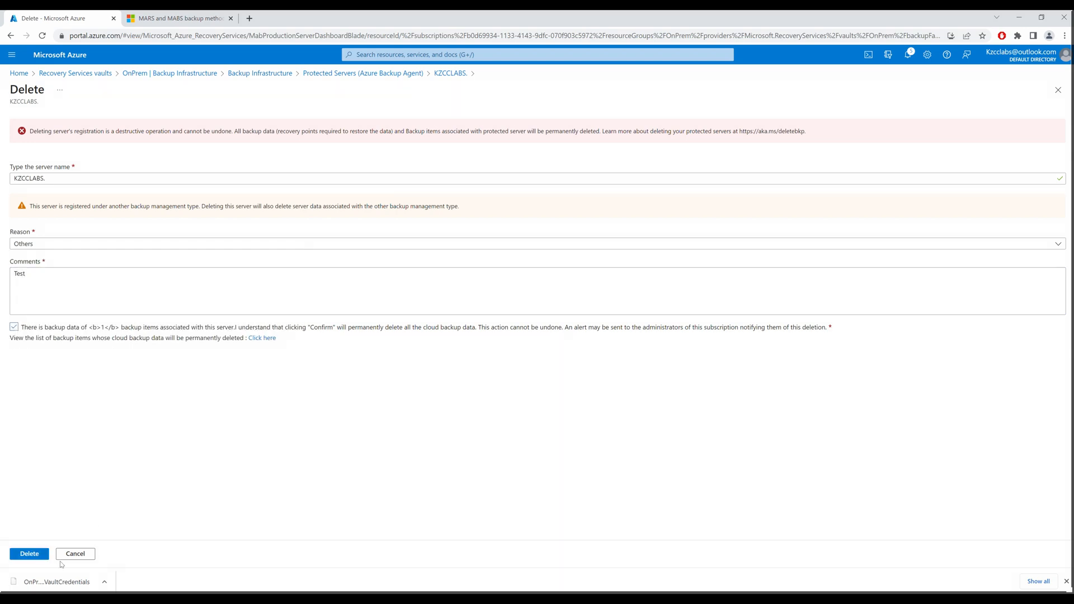
{"action": "left_click", "coordinate": [34, 555]}
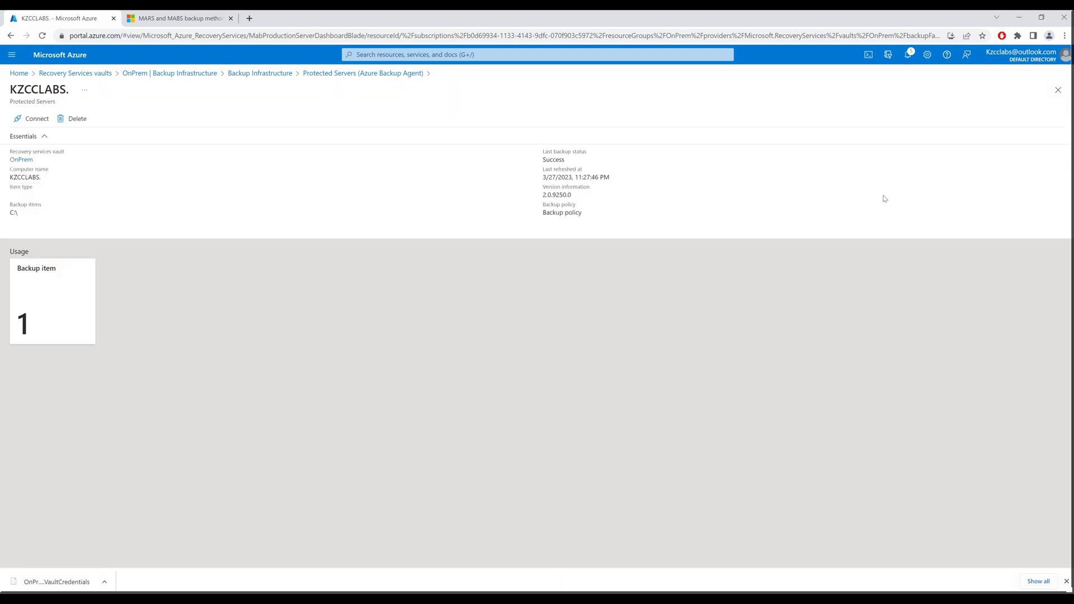
Confirm the deletion succeeded and refresh Backup Infrastructure to show 0 Azure Backup Agent protected servers
{"action": "left_click", "coordinate": [907, 58]}
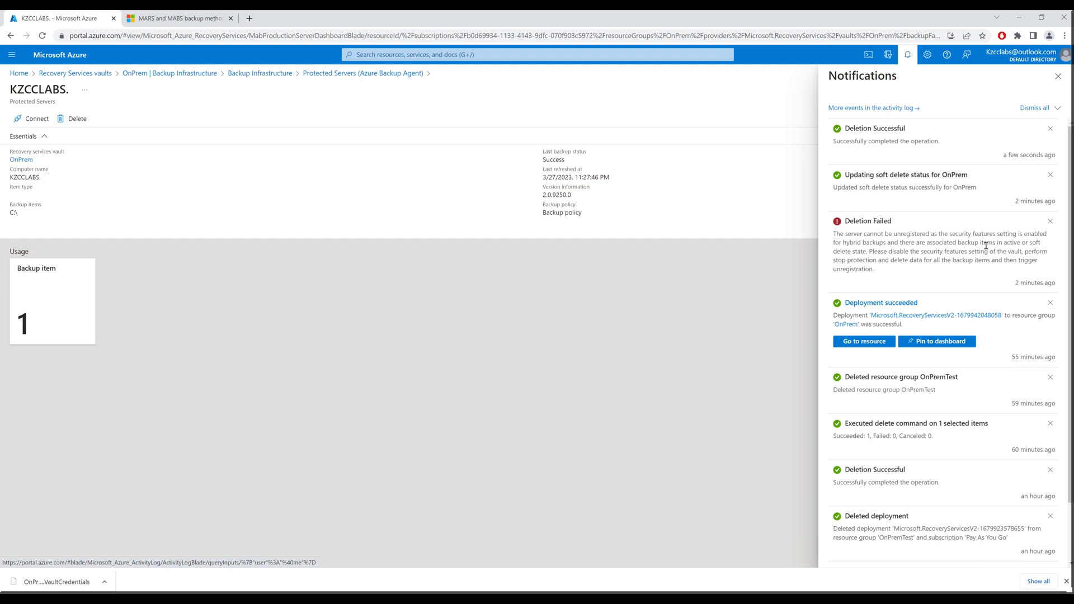
{"action": "left_click", "coordinate": [1058, 78]}
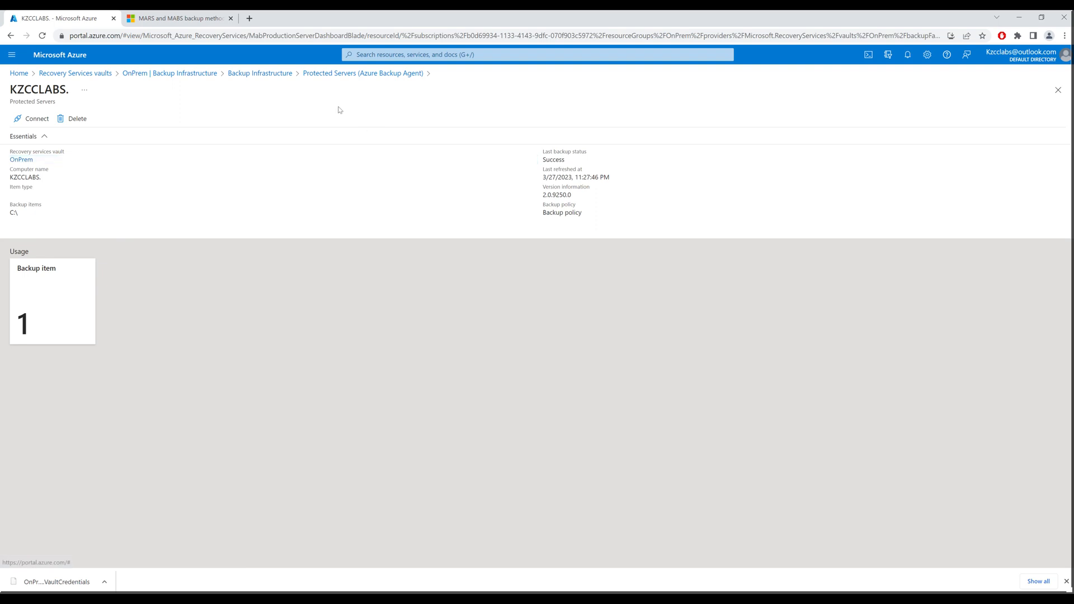
{"action": "left_click", "coordinate": [258, 74]}
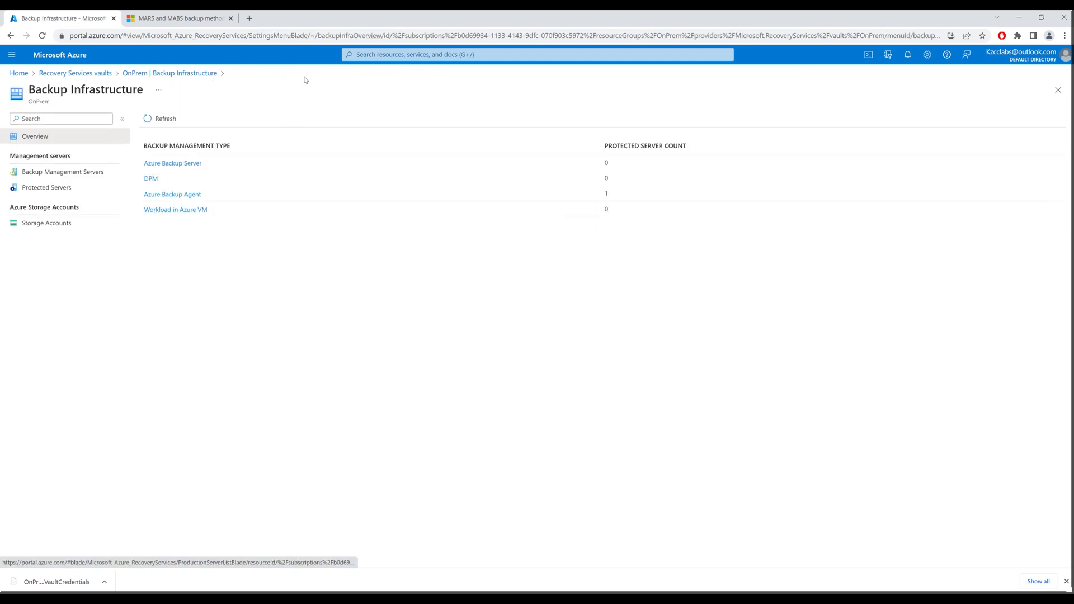
{"action": "left_click", "coordinate": [170, 117]}
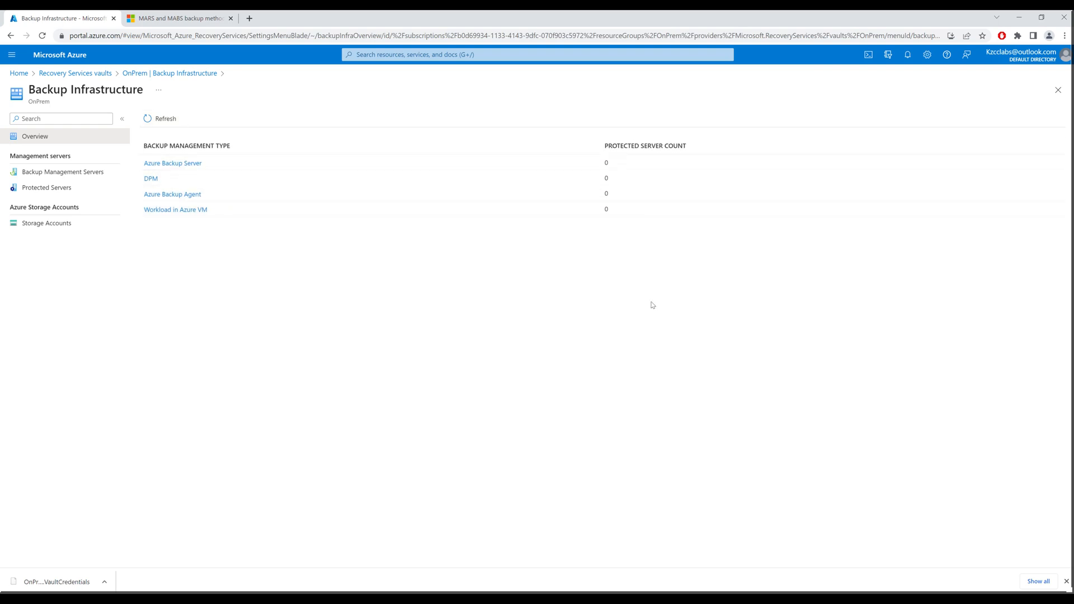
{"action": "left_click", "coordinate": [215, 598]}
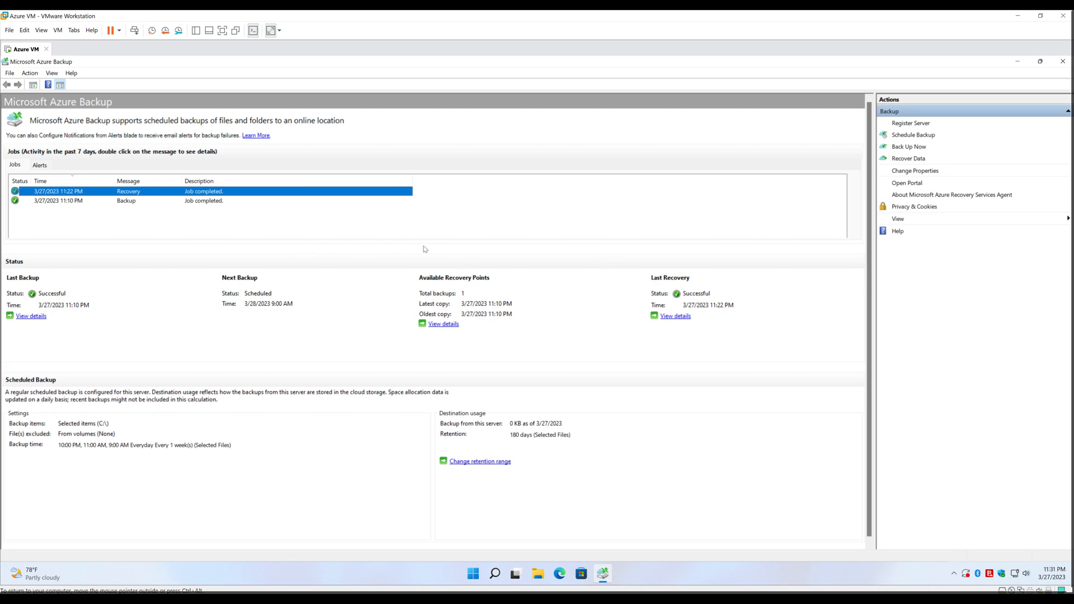
Close the Azure Backup app and open Programs and Features from the Control Panel
{"action": "left_click", "coordinate": [1064, 62]}
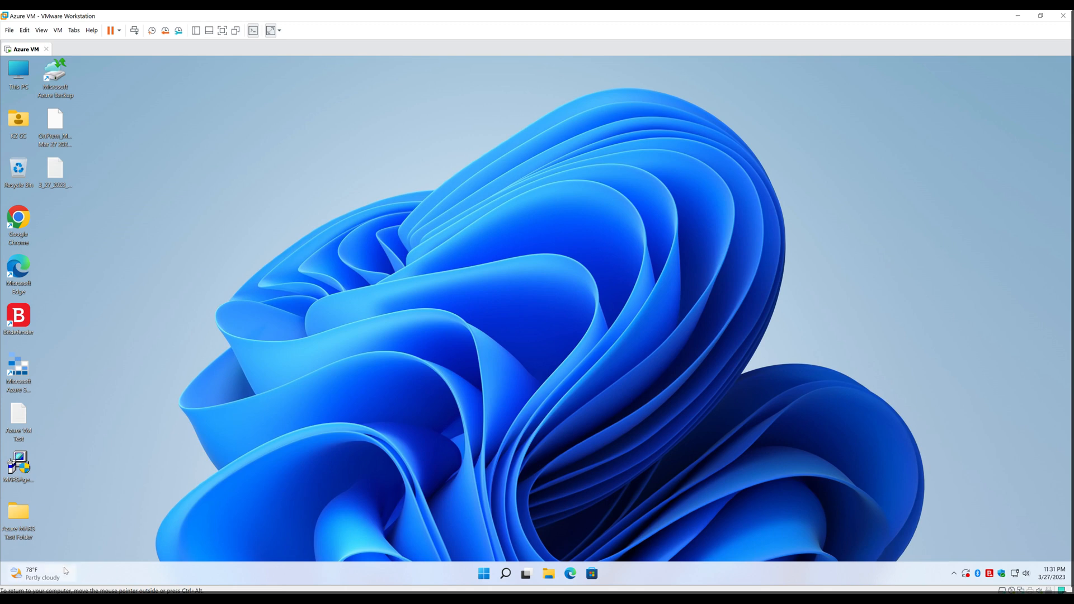
{"action": "left_click", "coordinate": [507, 574]}
{"action": "type", "text": "control"}
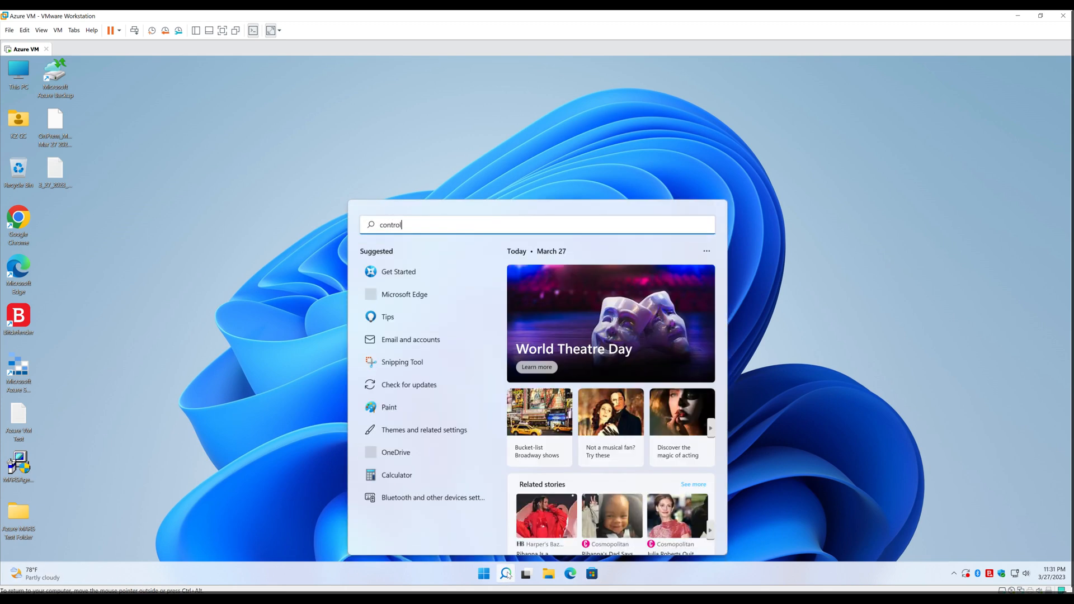
{"action": "key", "text": "Return"}
{"action": "left_click", "coordinate": [315, 305]}
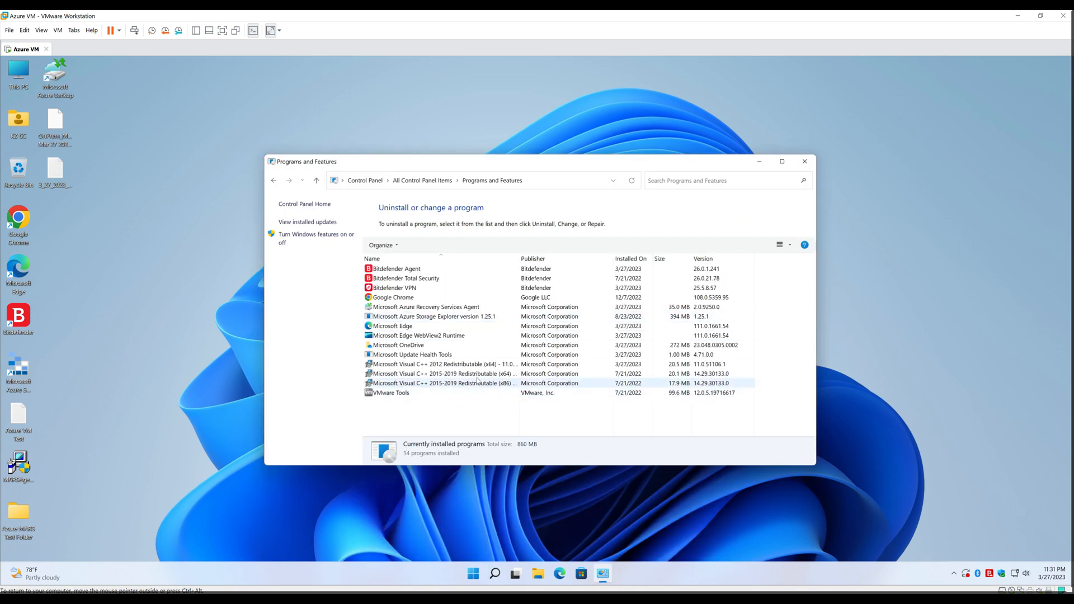
Start uninstalling the Microsoft Azure Recovery Services Agent, approving the permission prompt
{"action": "left_click", "coordinate": [483, 307]}
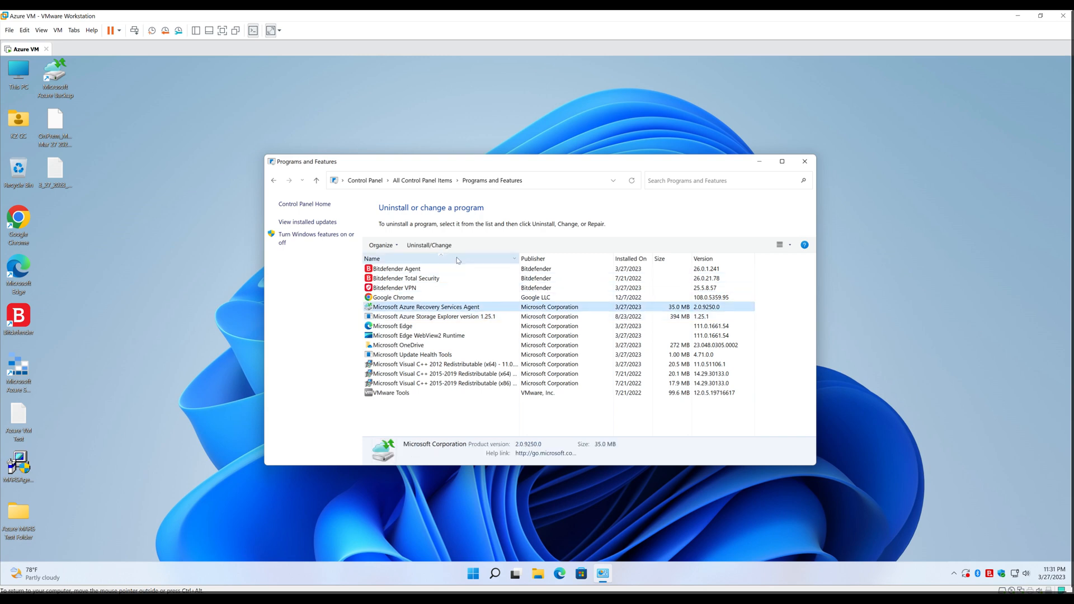
{"action": "left_click", "coordinate": [432, 246]}
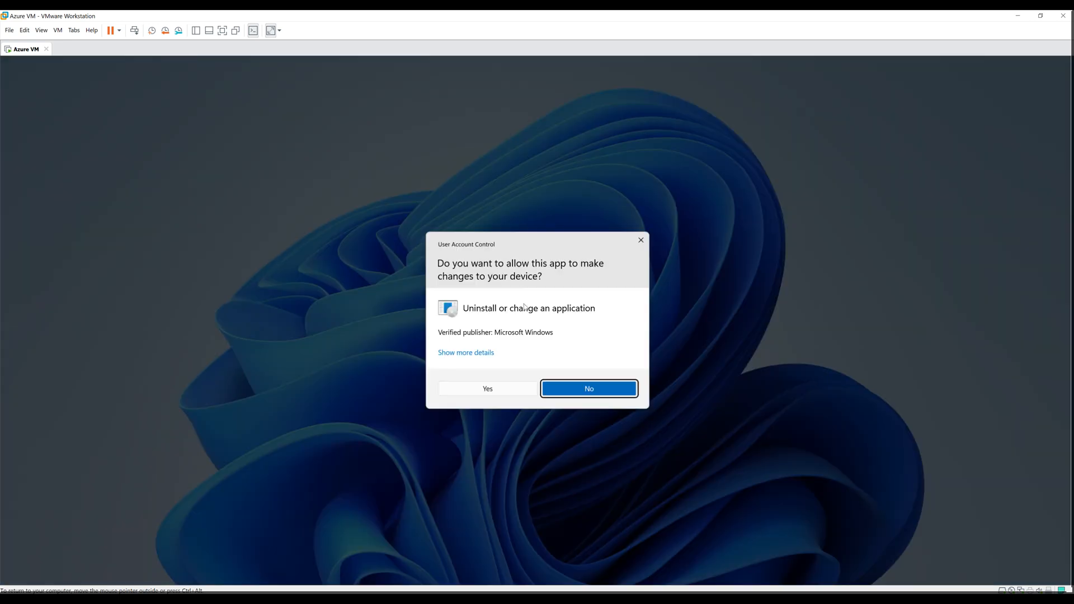
{"action": "left_click", "coordinate": [503, 389]}
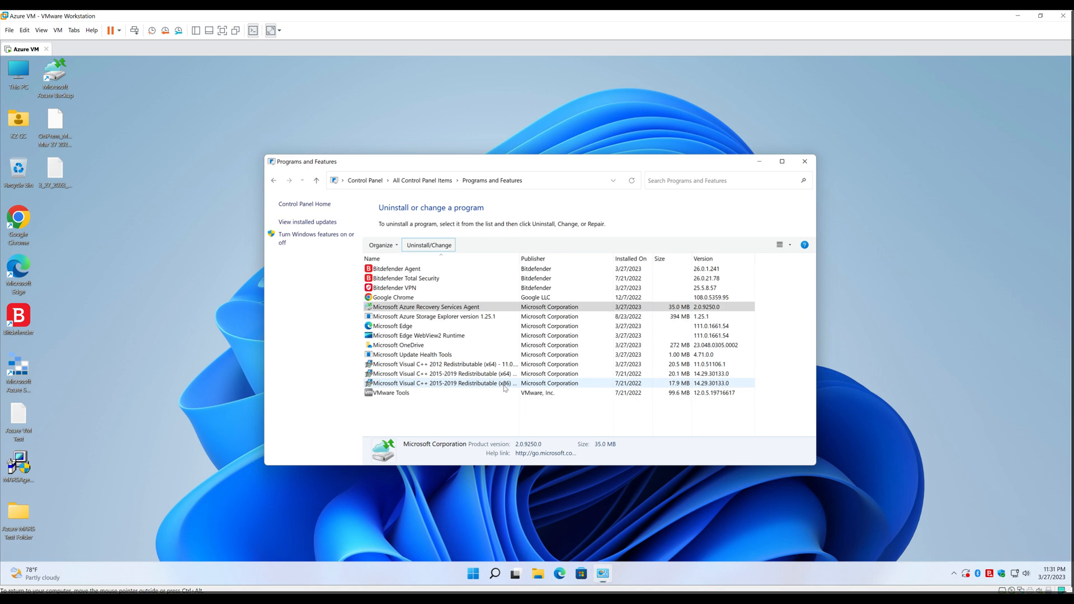
{"action": "left_click", "coordinate": [646, 440]}
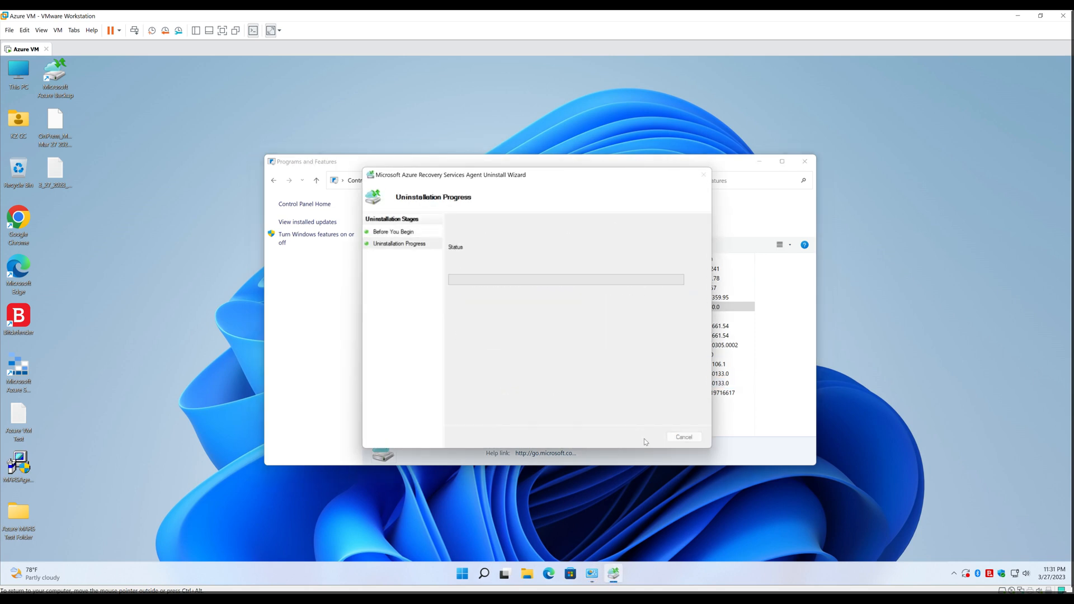